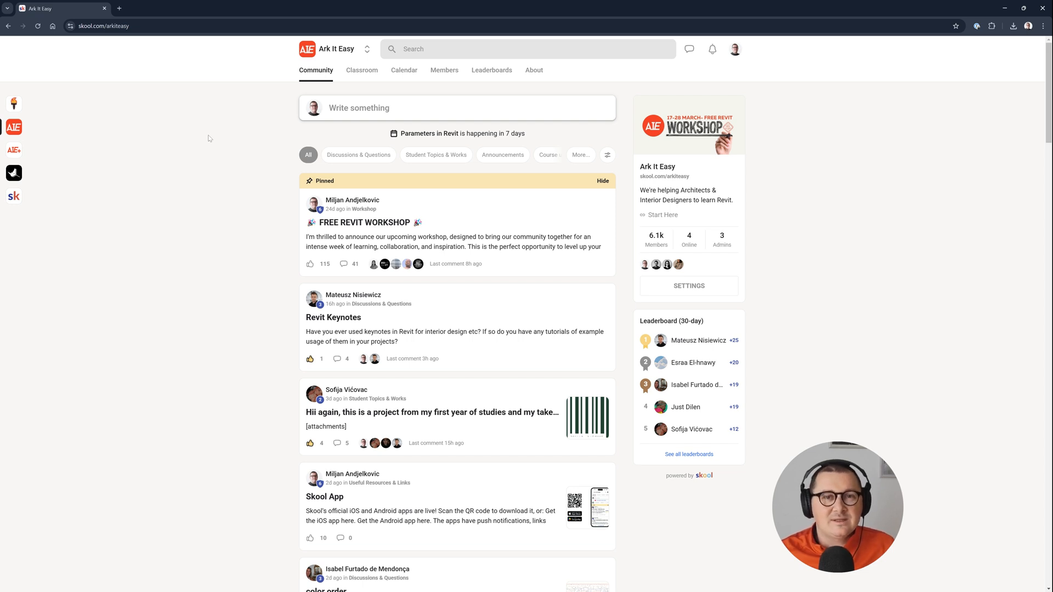
- Open the About page of the Ark It Easy community
left_click(533, 70)
left_click(464, 177)
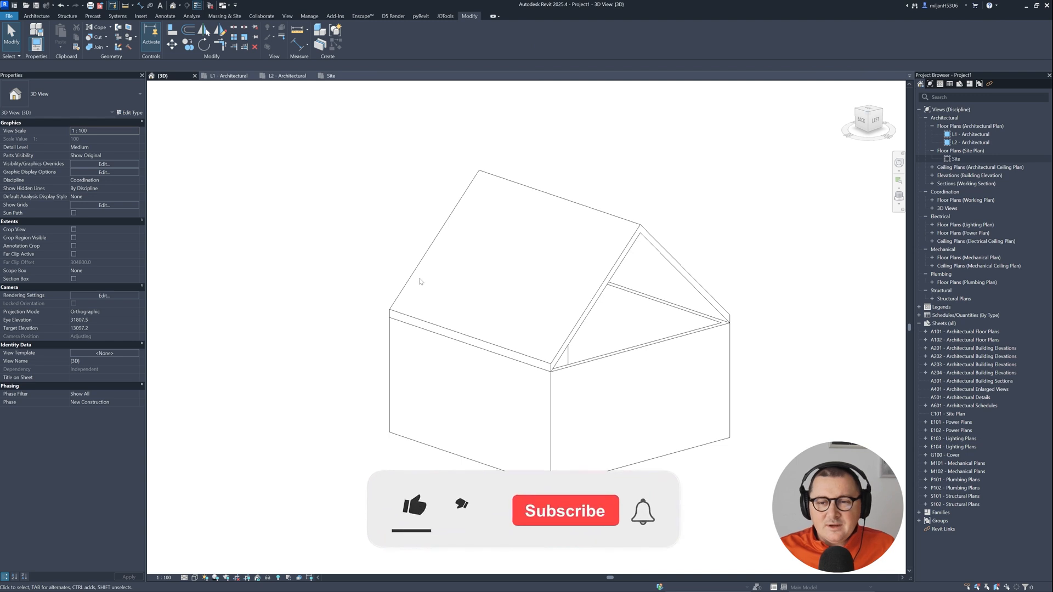
- Switch to Revit and review the L1 plan, the 3D view of the gable-roofed building and the reference house photo
left_click(227, 76)
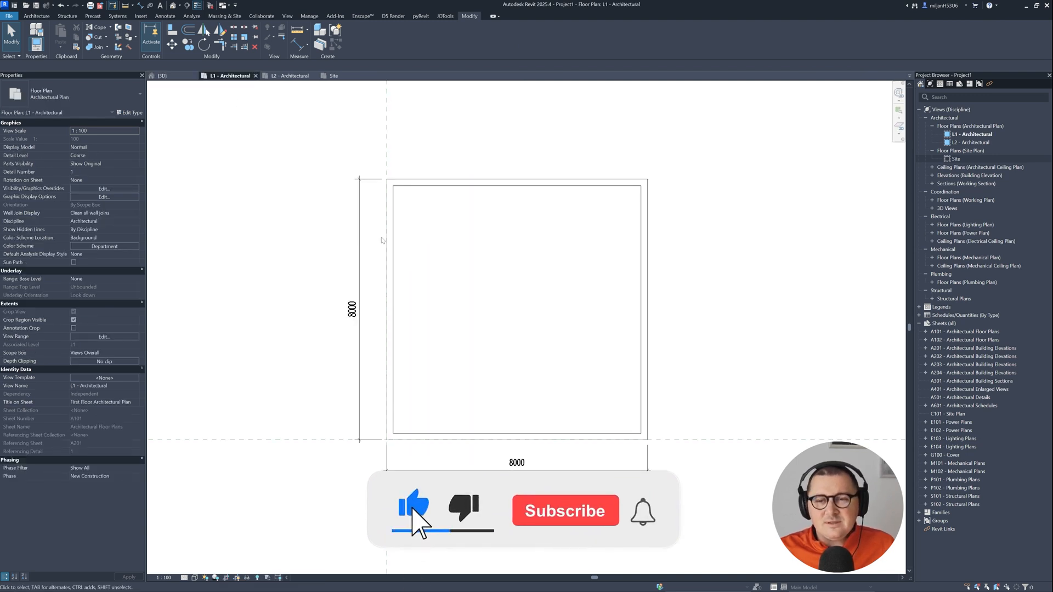
left_click(167, 76)
middle_click_drag(478, 299, 506, 308, "shift")
middle_click_drag(324, 339, 421, 355)
key("alt+Tab")
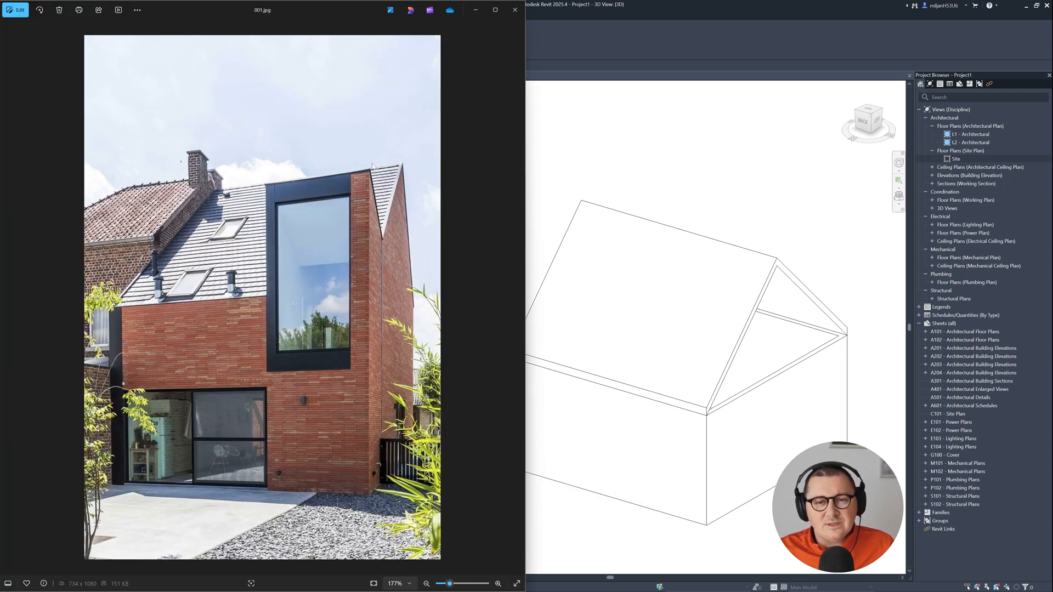
left_click(572, 76)
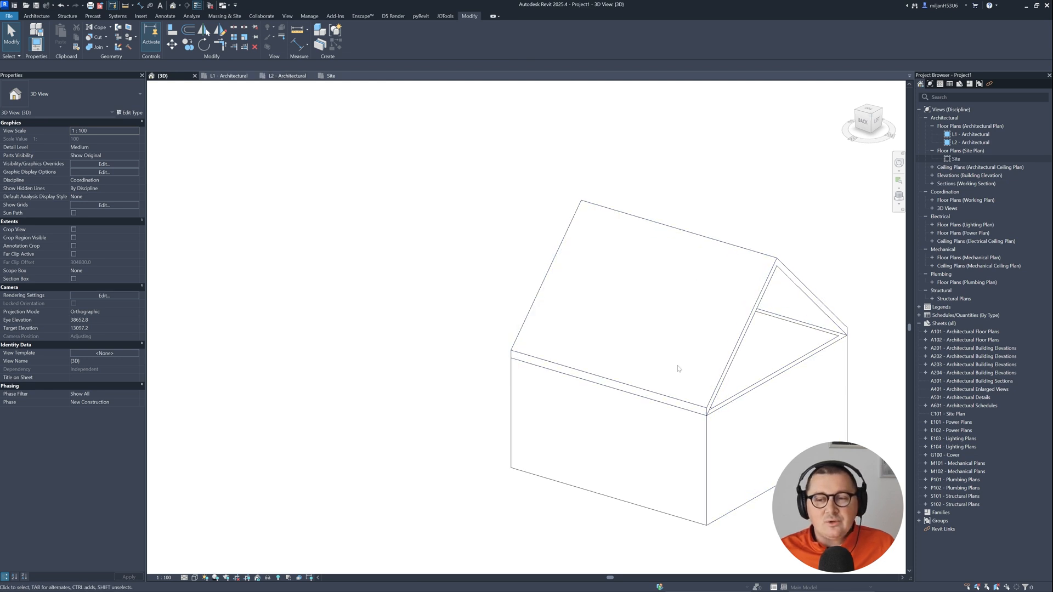
- In the L2 plan, start a Roof by Footprint and sketch a rectangle about 2200 by 3400 mm at the building's lower-right corner
left_click(287, 76)
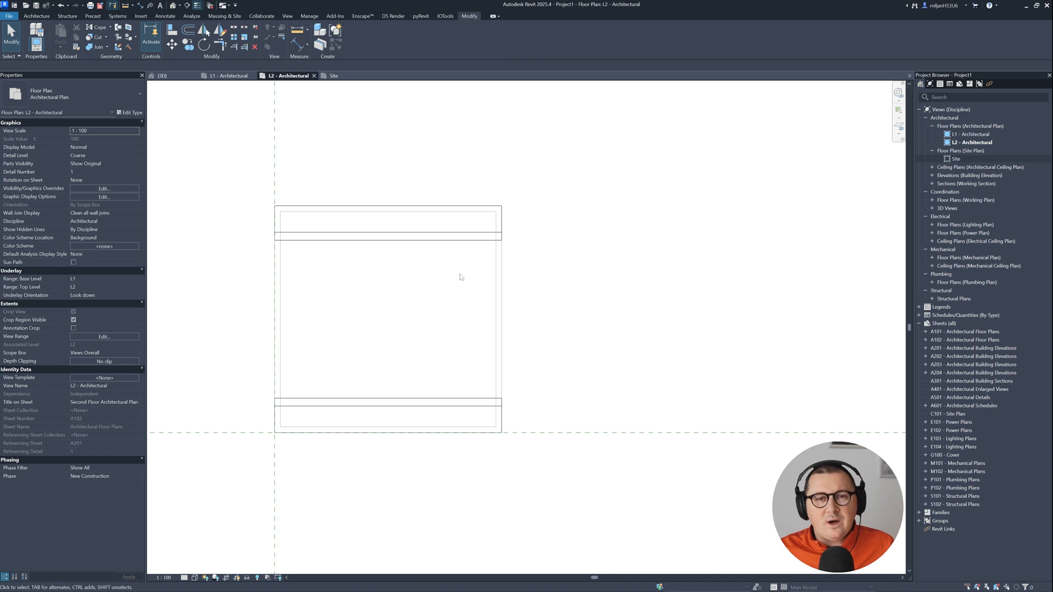
left_click(37, 16)
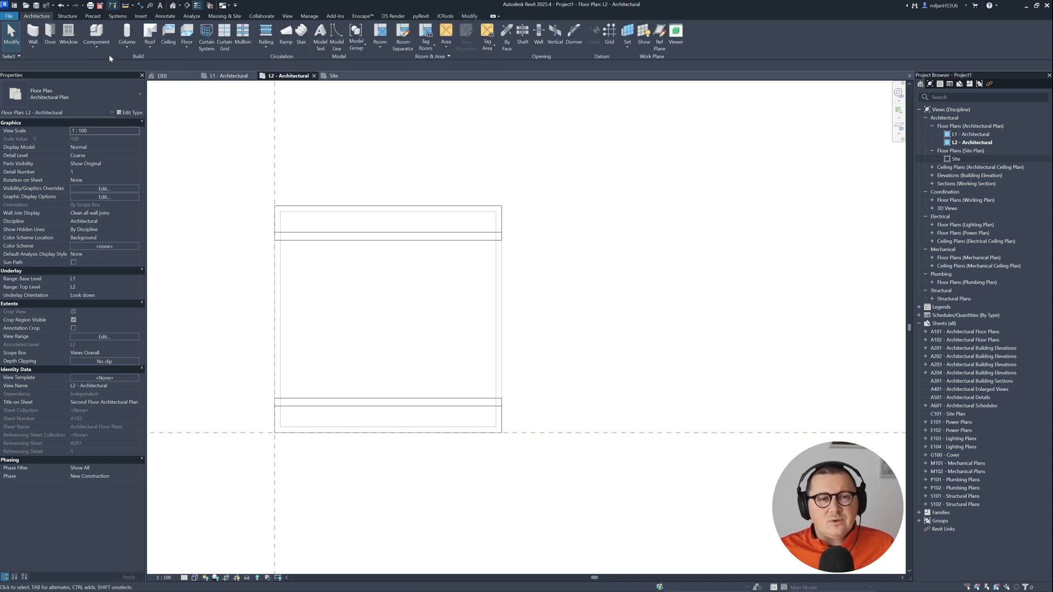
left_click(152, 52)
left_click(167, 60)
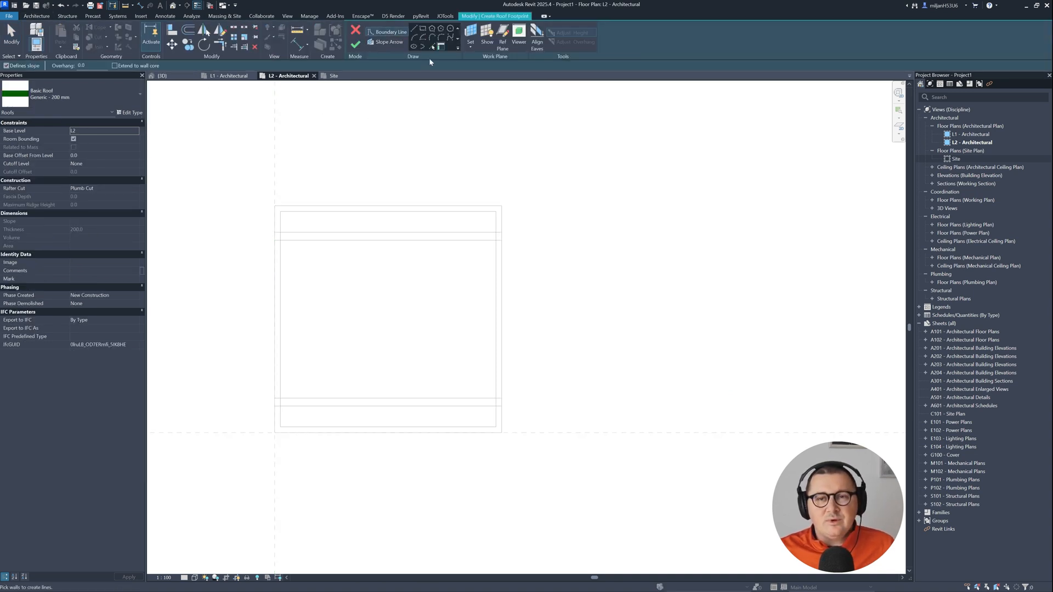
left_click(421, 28)
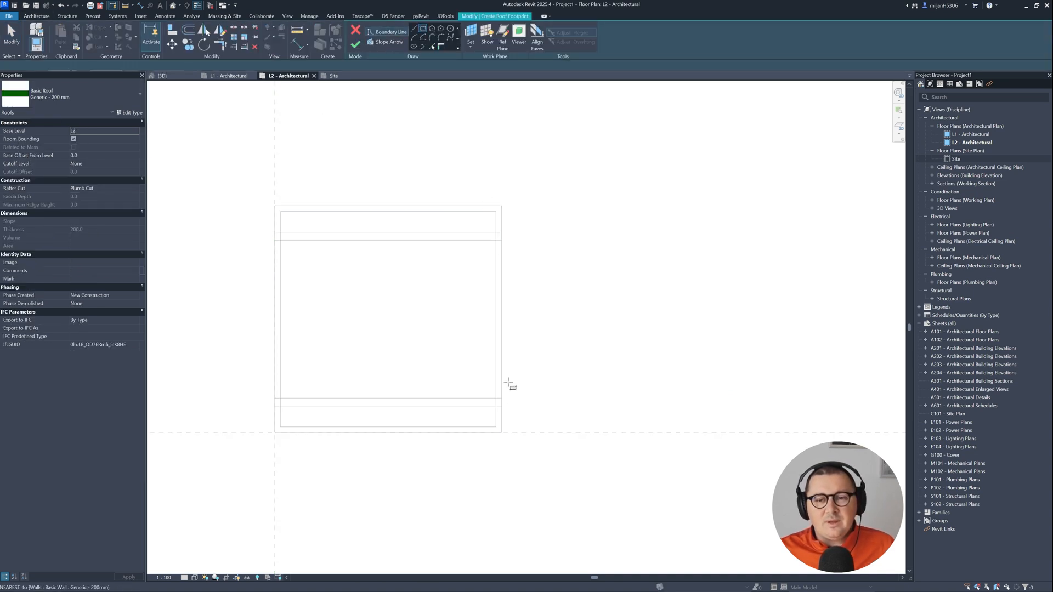
left_click(501, 432)
left_click(440, 337)
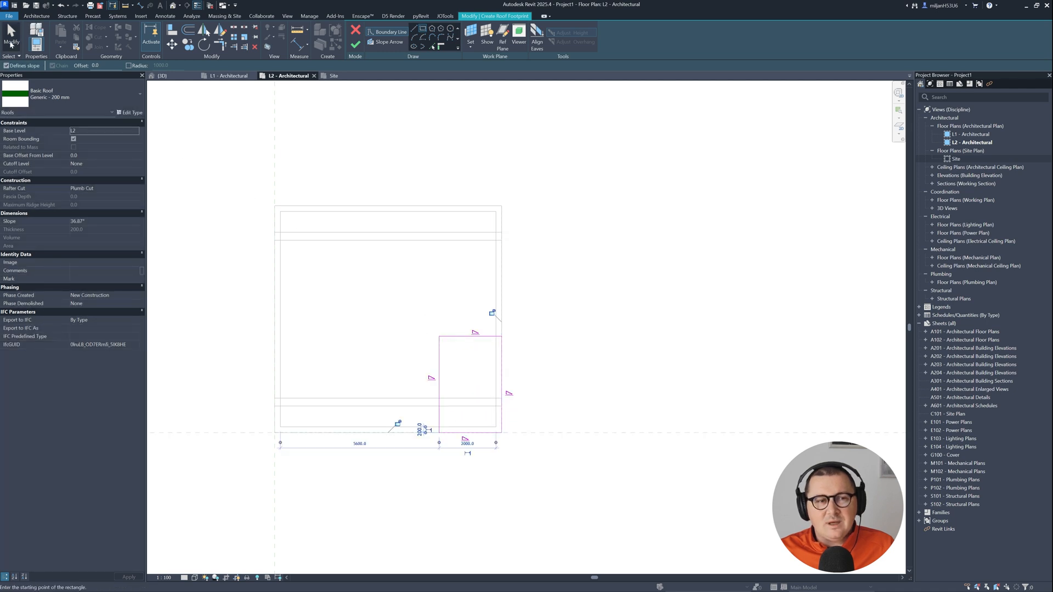
- Set the width of the rectangular roof boundary to 2500 mm by shifting its left edge
key("Escape")
left_click(438, 369)
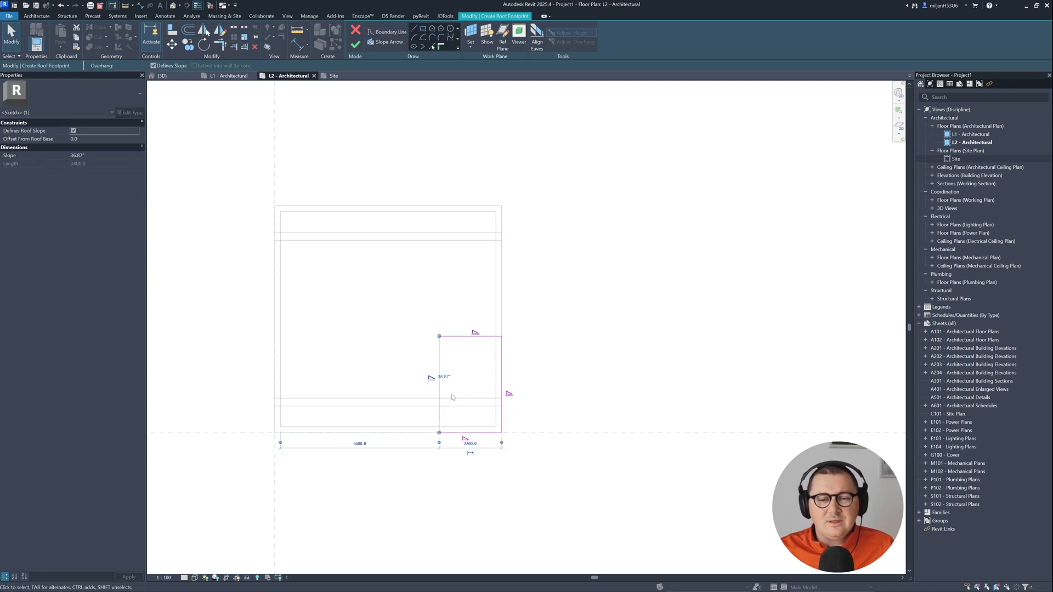
left_click(470, 443)
type("25")
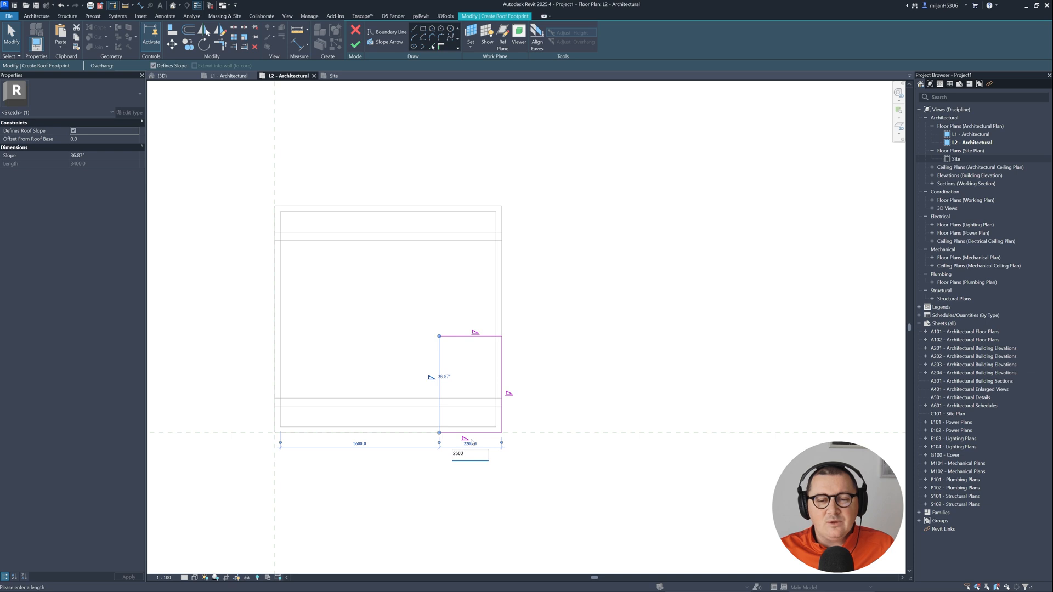
type("00")
key("Return")
left_click(571, 373)
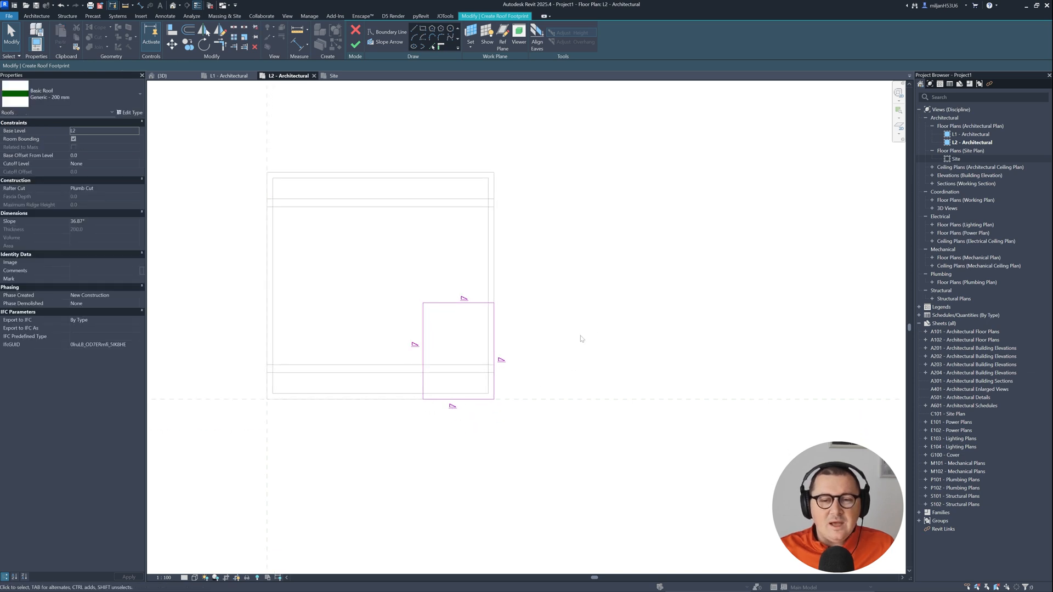
- Remove the slope from the boundary's left, lower and right edges, finish the footprint roof and inspect it in 3D
left_click_drag(581, 339, 379, 437)
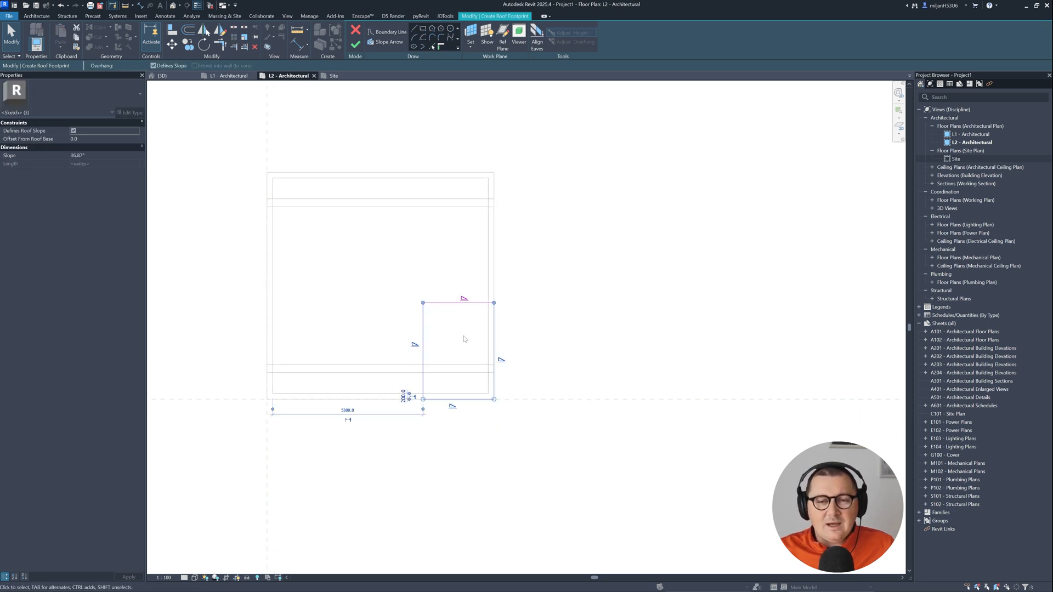
scroll(463, 339, "up", 2)
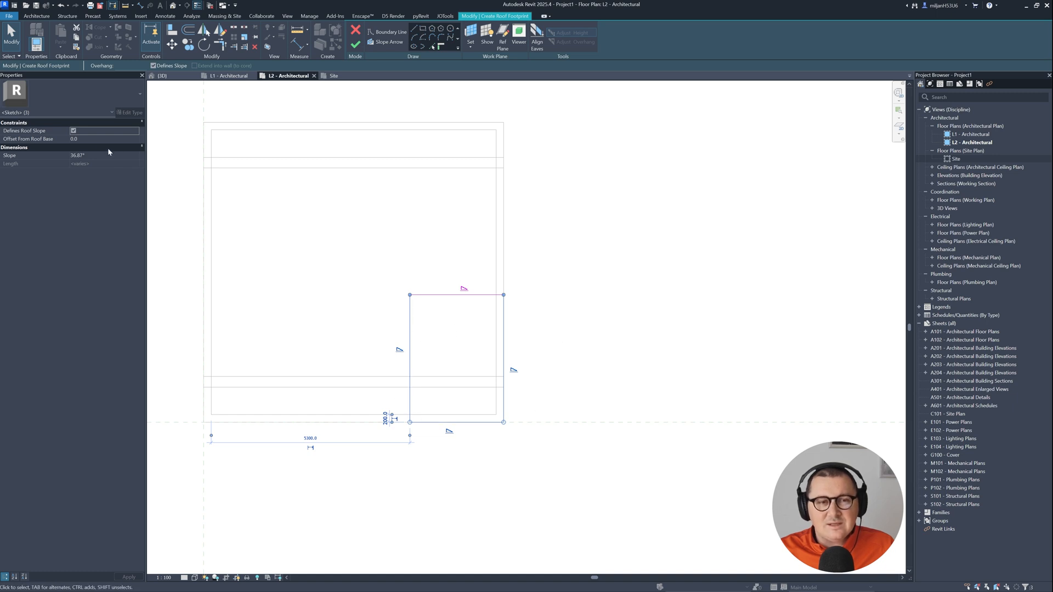
left_click(74, 131)
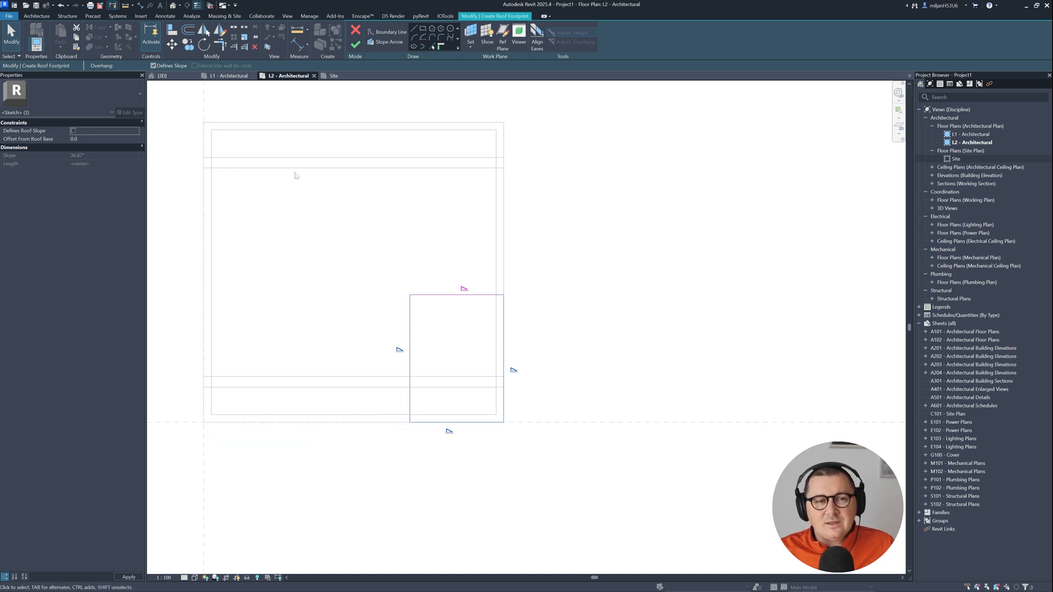
left_click(322, 258)
left_click(162, 75)
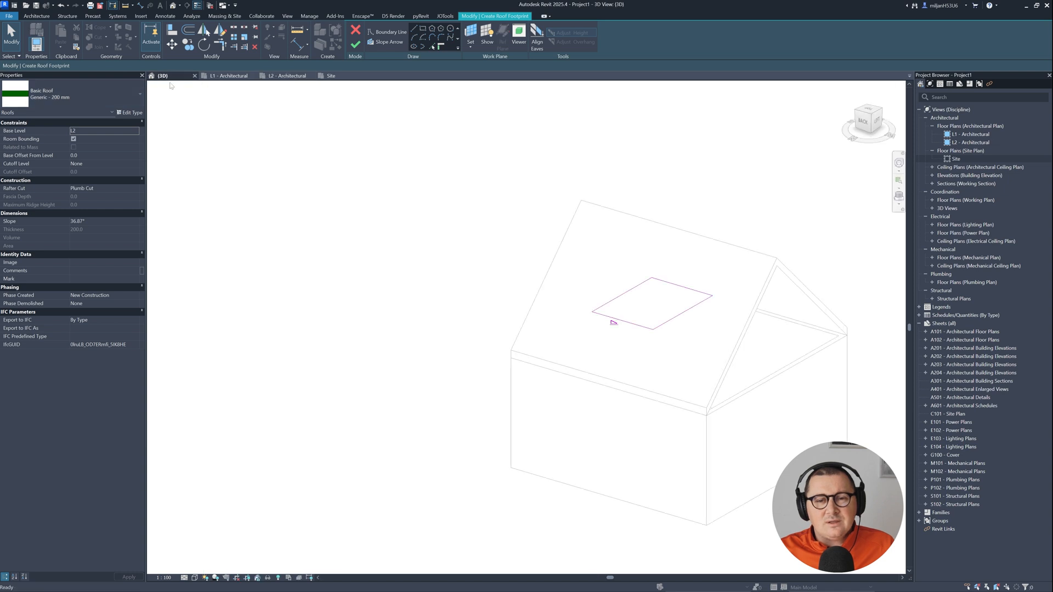
left_click(355, 44)
middle_click_drag(505, 314, 531, 364, "shift")
scroll(728, 293, "up", 4)
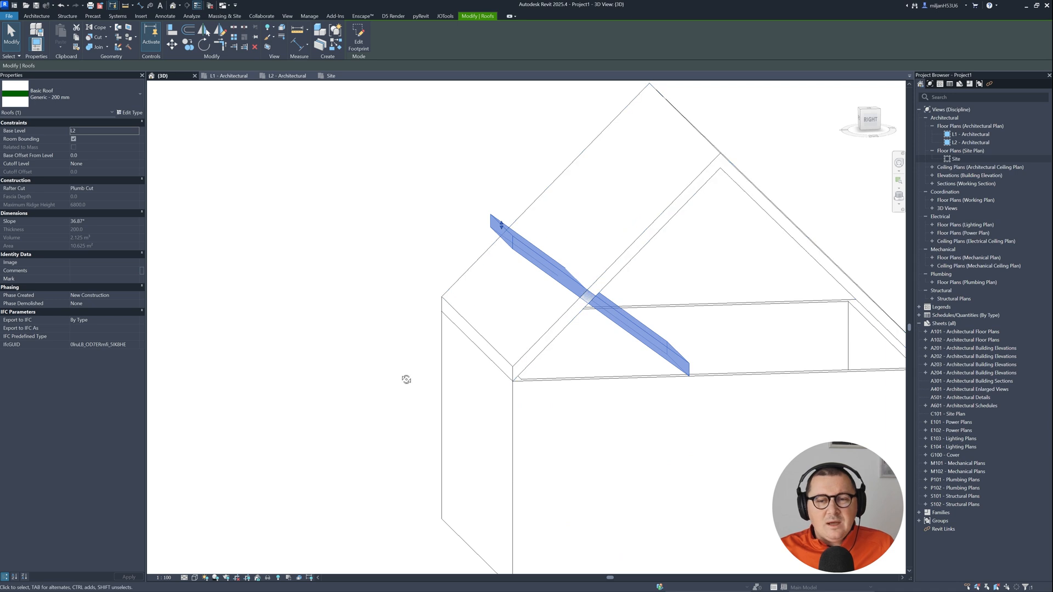
middle_click_drag(406, 378, 570, 368, "shift")
left_click(443, 370)
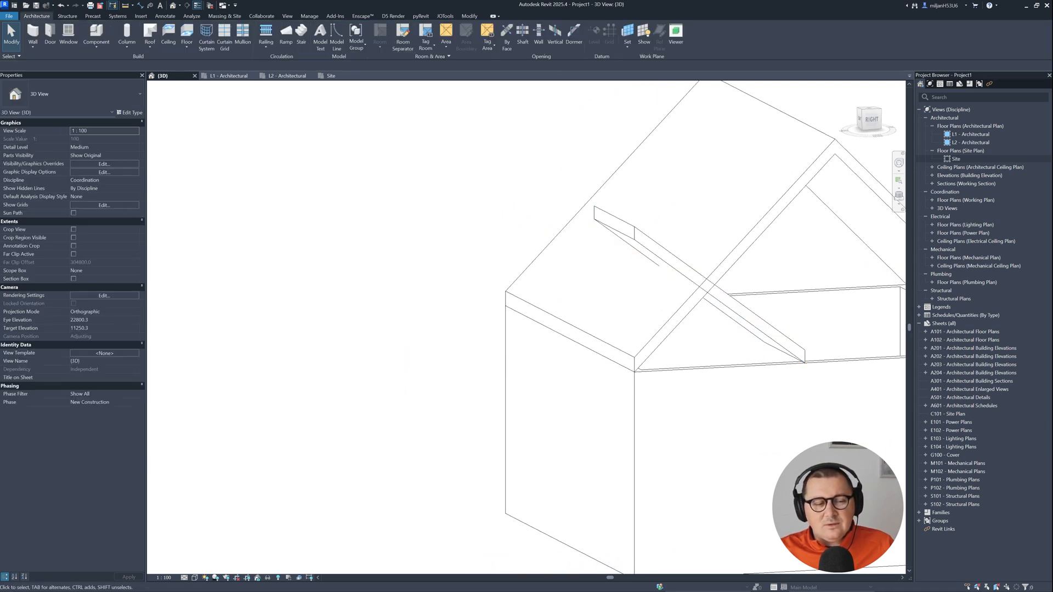
- Compare the small roof in the 3D view with the dormer in the reference house photo
key("alt+Tab")
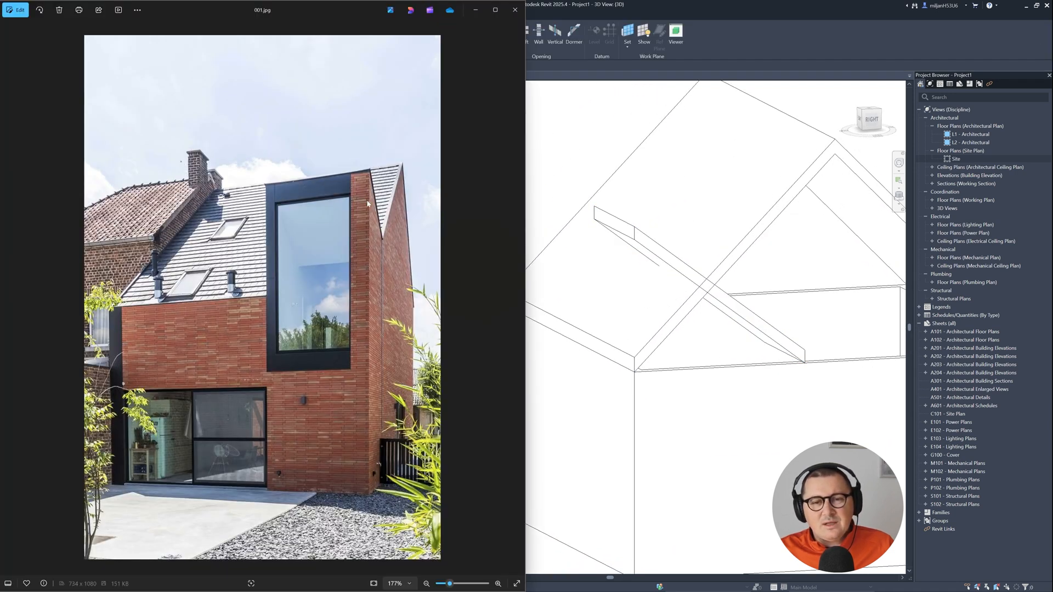
left_click(559, 154)
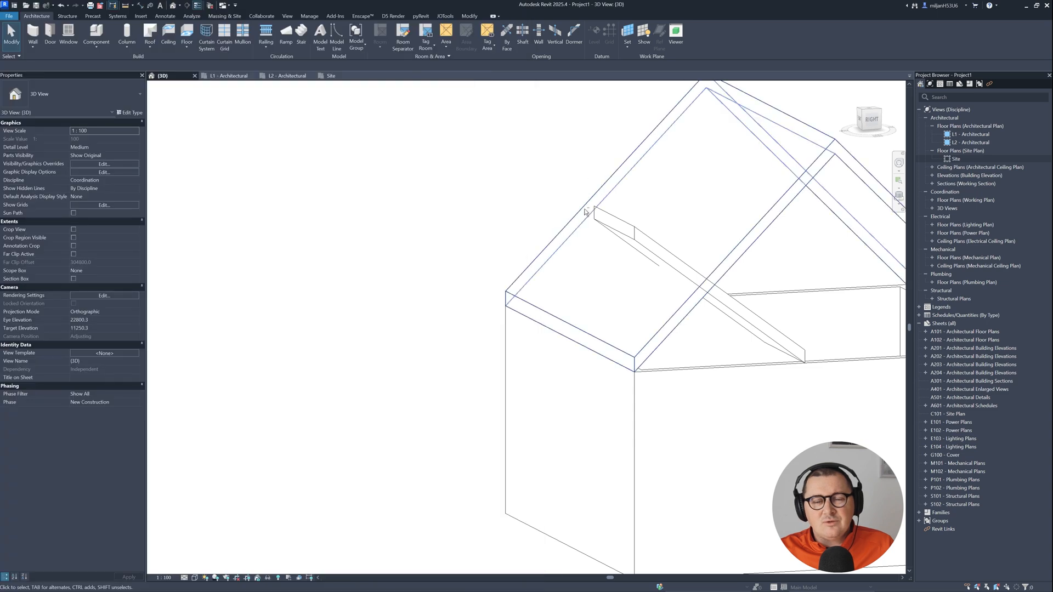
middle_click_drag(588, 214, 410, 301, "shift")
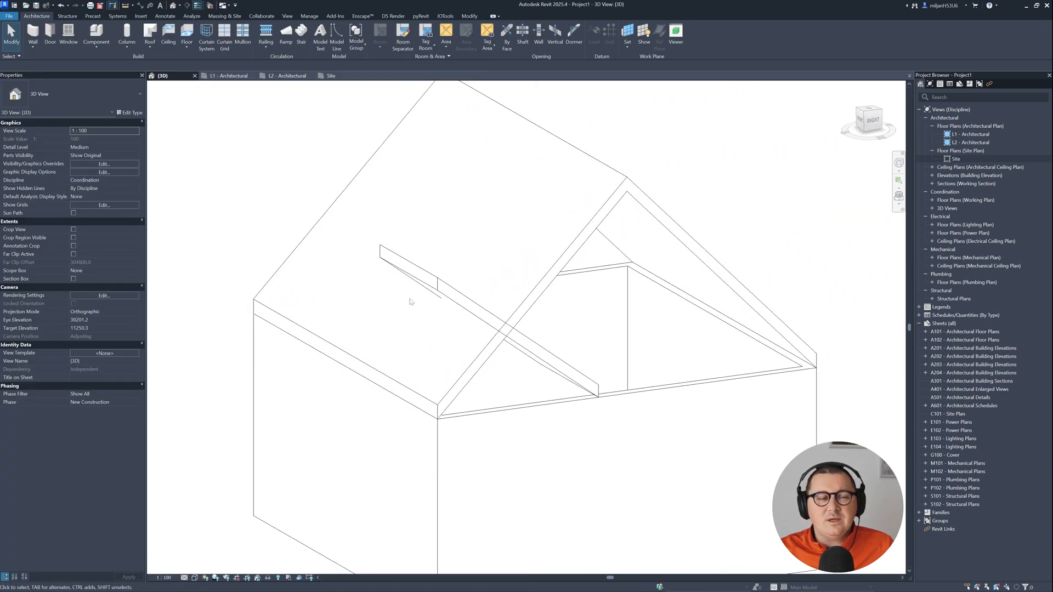
- Edit the small roof's footprint, moving its sloped inner edge toward the eave to a depth of about 2700 mm, and finish the sketch
left_click(437, 290)
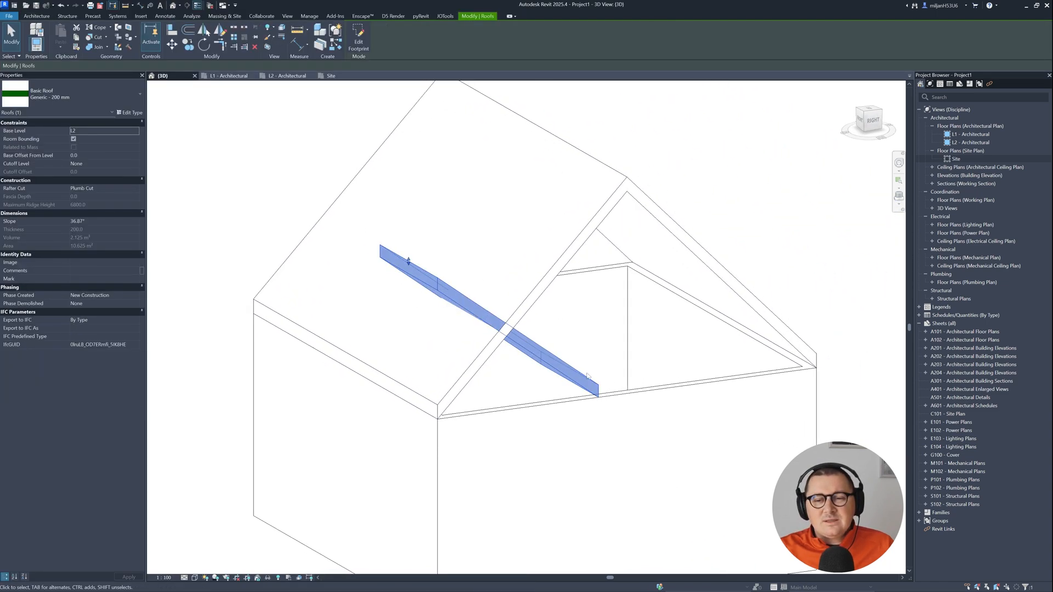
middle_click_drag(593, 406, 579, 406, "shift")
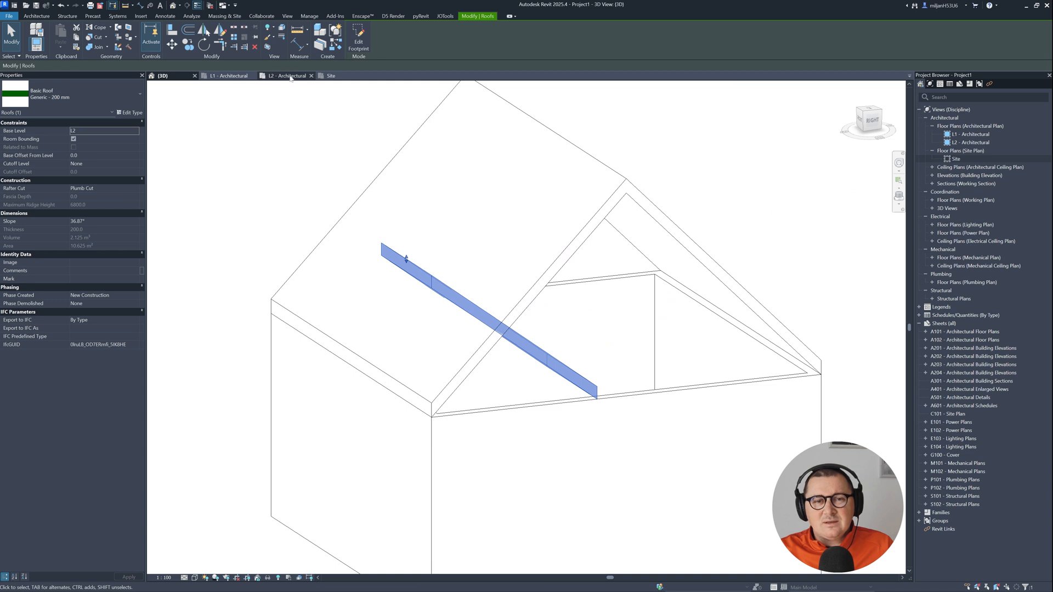
left_click(359, 37)
left_click(565, 378)
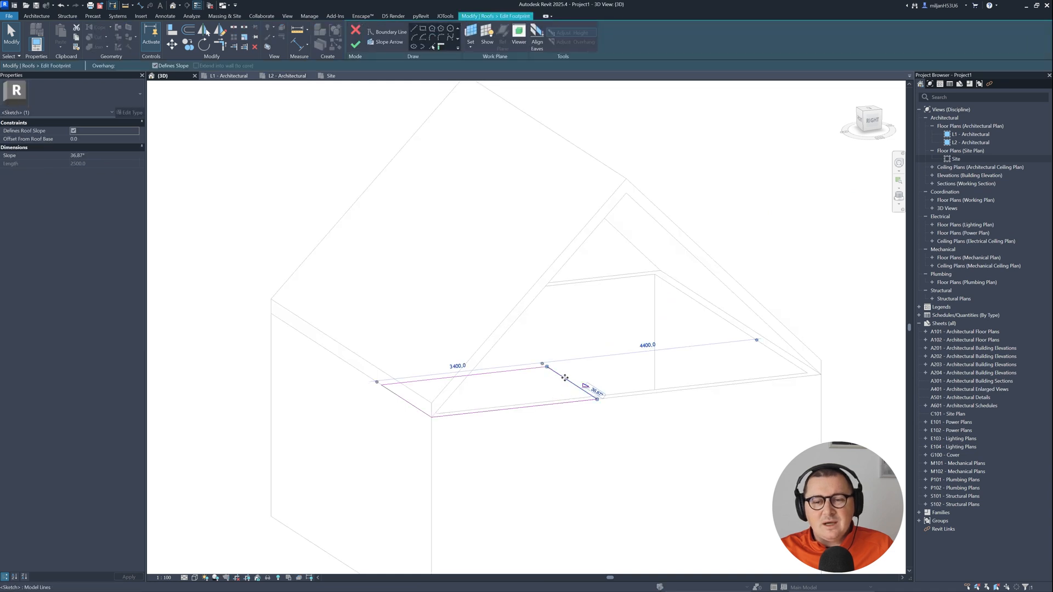
left_click_drag(564, 378, 531, 382)
left_click(355, 44)
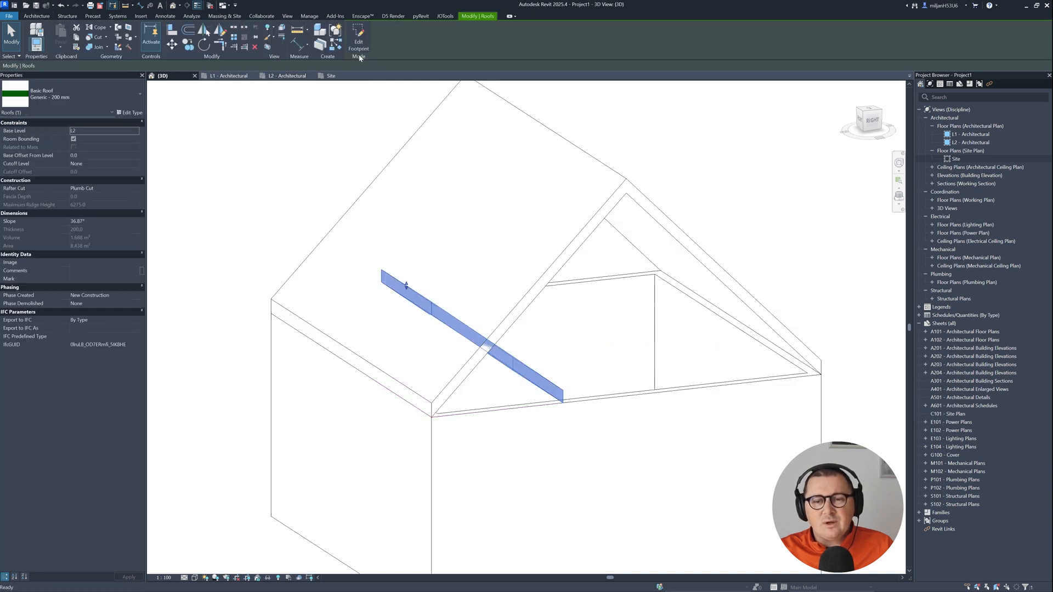
mouse_move(515, 359)
middle_mouse_down("shift")
mouse_move(478, 362)
mouse_move(491, 381)
mouse_move(442, 392)
mouse_move(298, 308)
middle_mouse_up("shift")
left_click(280, 281)
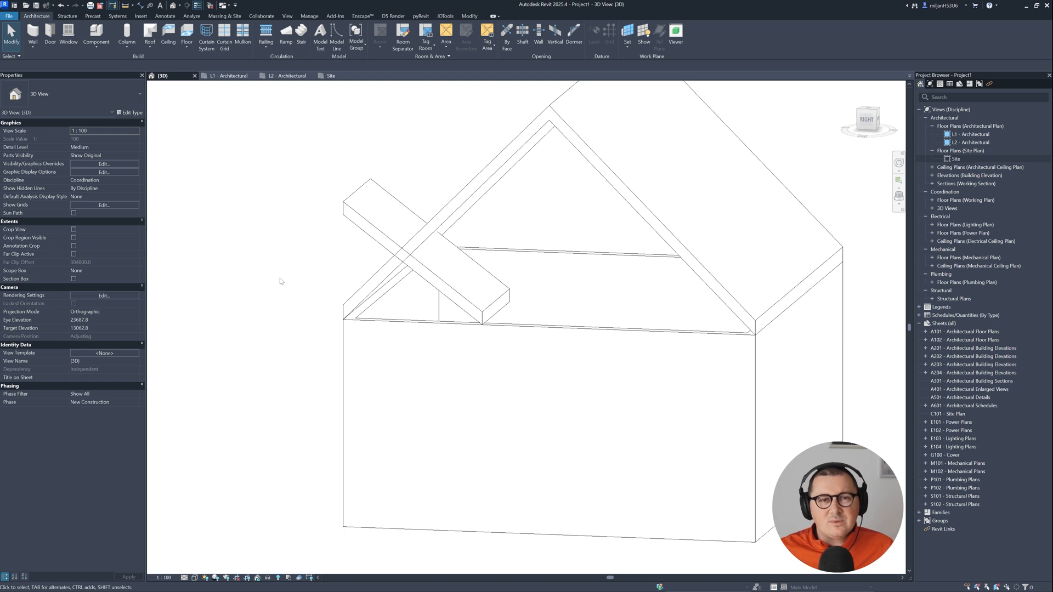
- Try to join the small roof's raised outer edge to the main gable roof with Join/Unjoin Roof
middle_click_drag(290, 281, 363, 255, "shift")
middle_click_drag(448, 253, 486, 263)
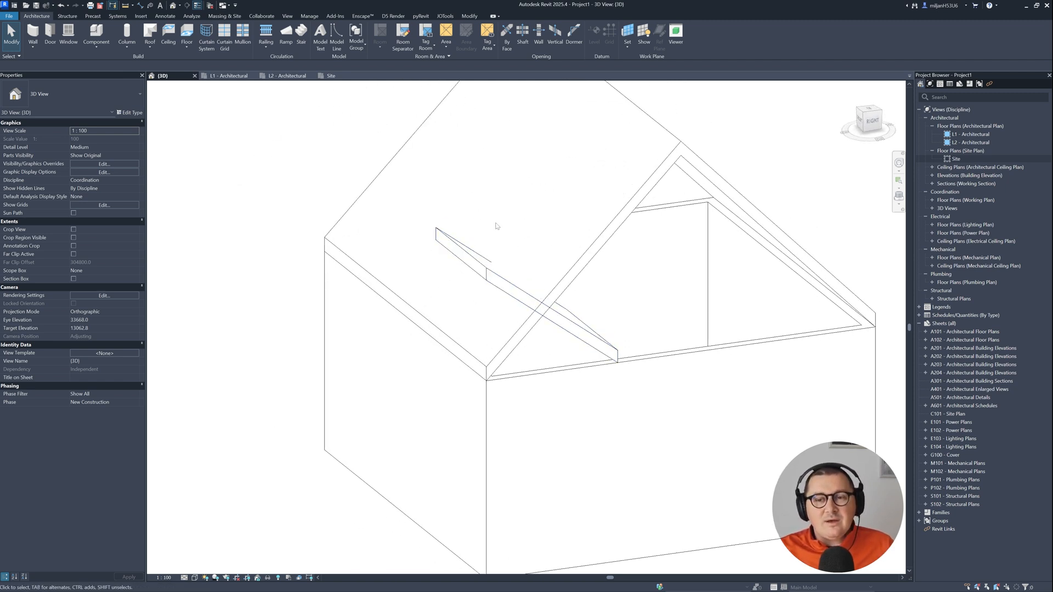
middle_click_drag(591, 355, 595, 329, "shift")
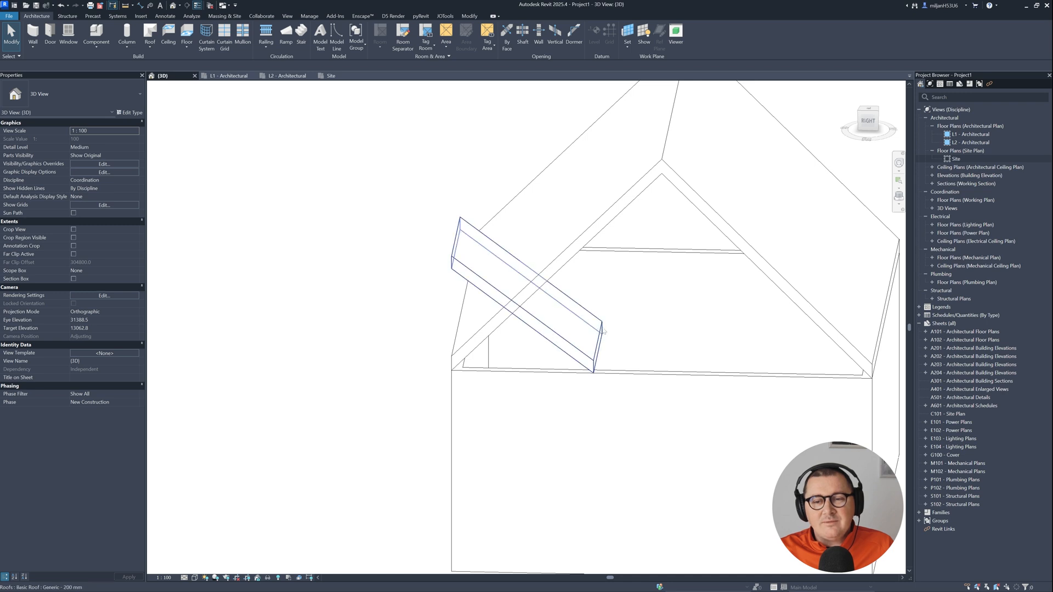
left_click(473, 21)
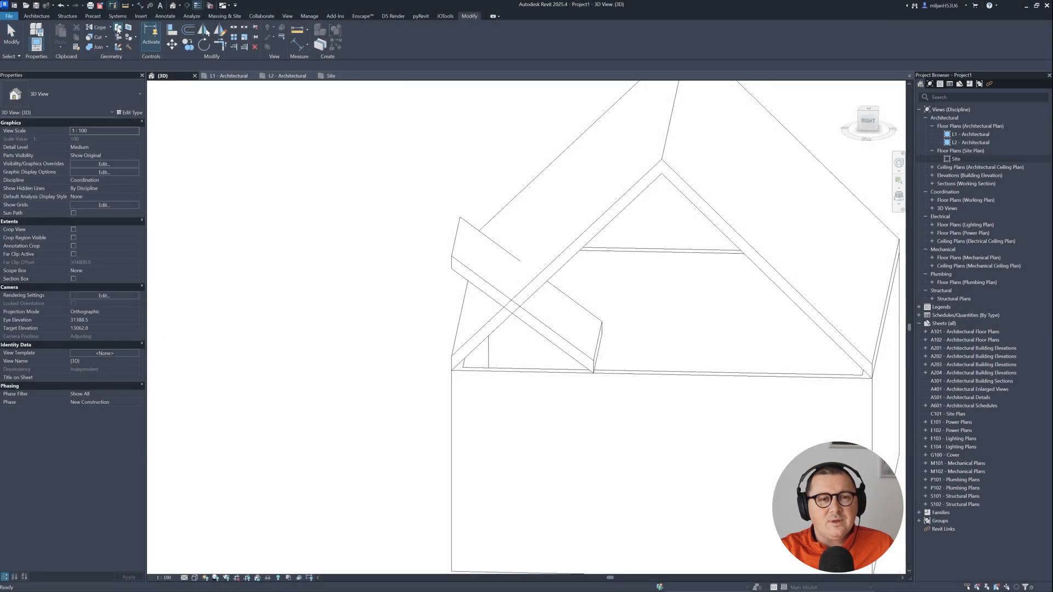
left_click(118, 28)
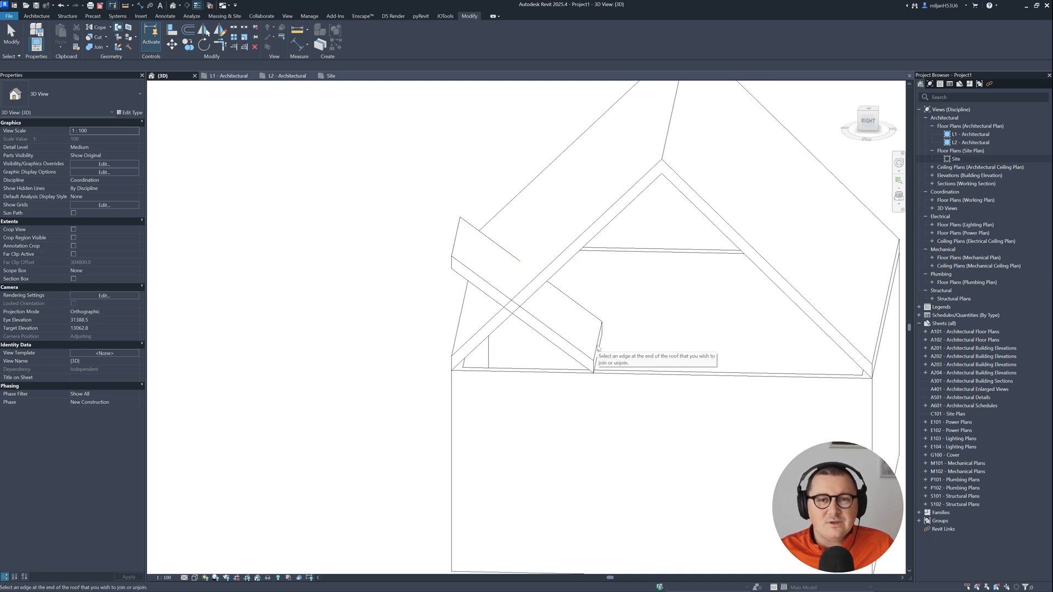
left_click(459, 241)
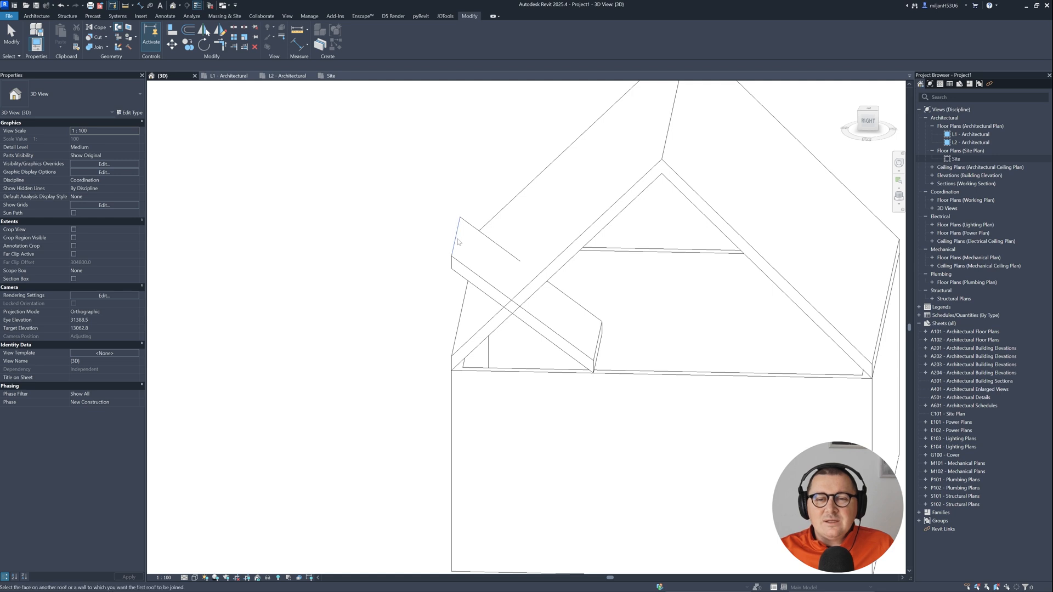
left_click(555, 265)
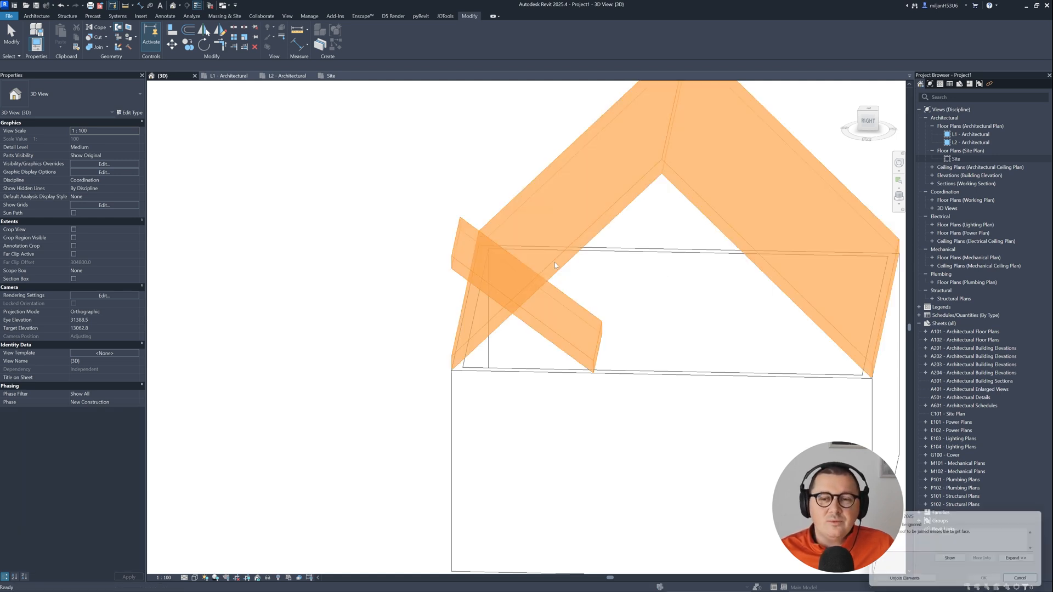
left_click(1024, 581)
- Reopen the small roof's footprint for editing and remove the slope definition from its inner edge
left_click(458, 263)
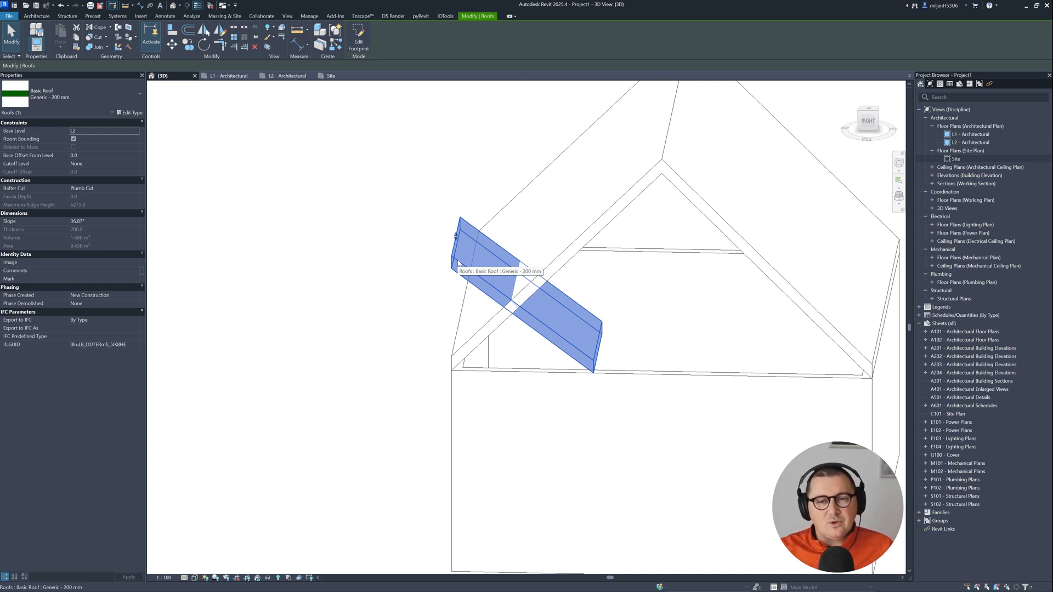
left_click(359, 39)
left_click(599, 353)
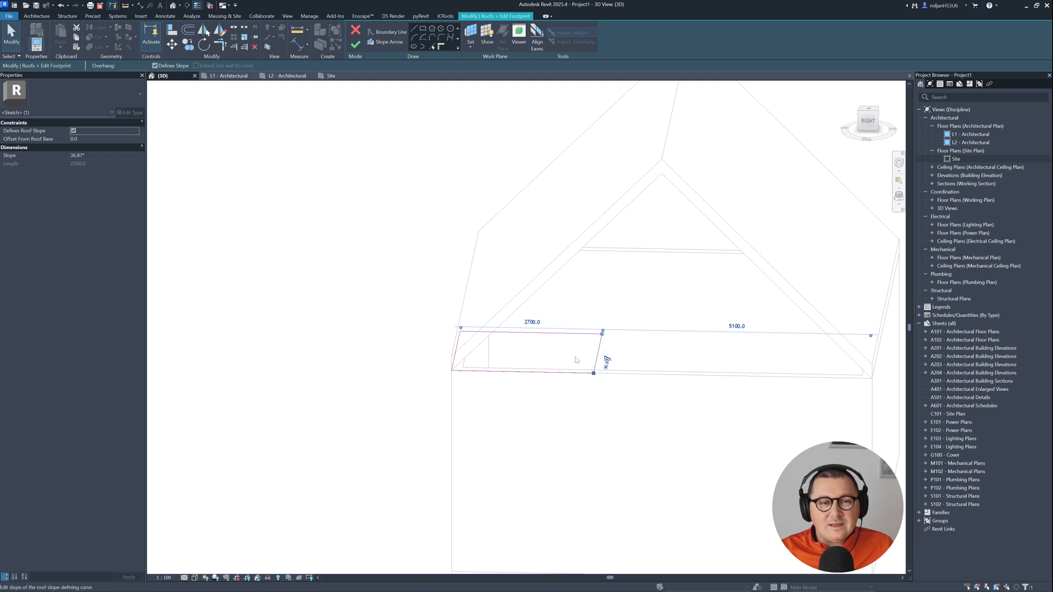
left_click(74, 132)
left_click(411, 312)
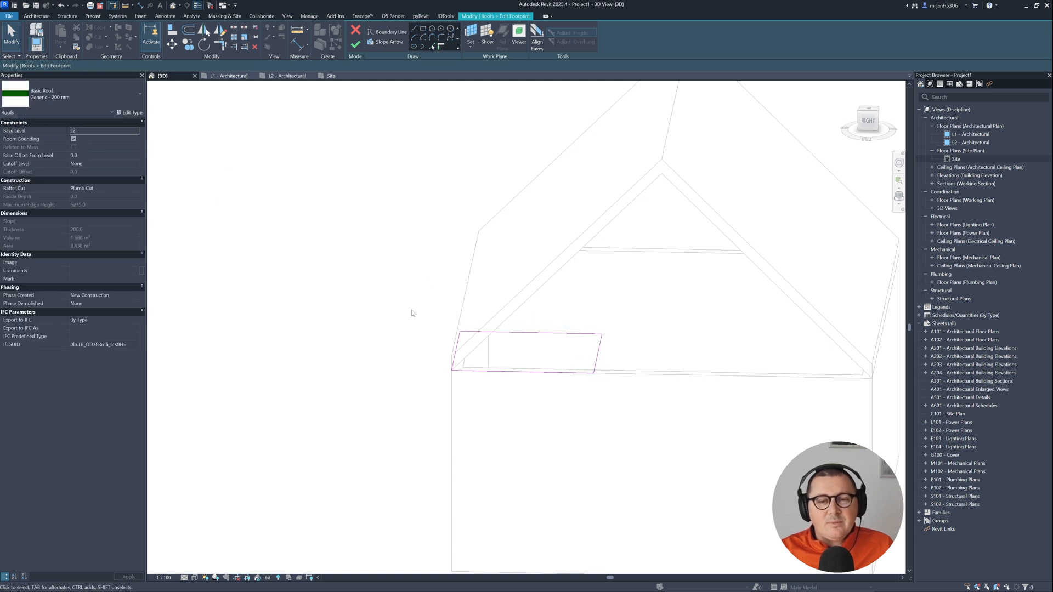
- Define a 30° slope on the small roof's outer edge at the eave and finish the footprint
left_click(466, 358)
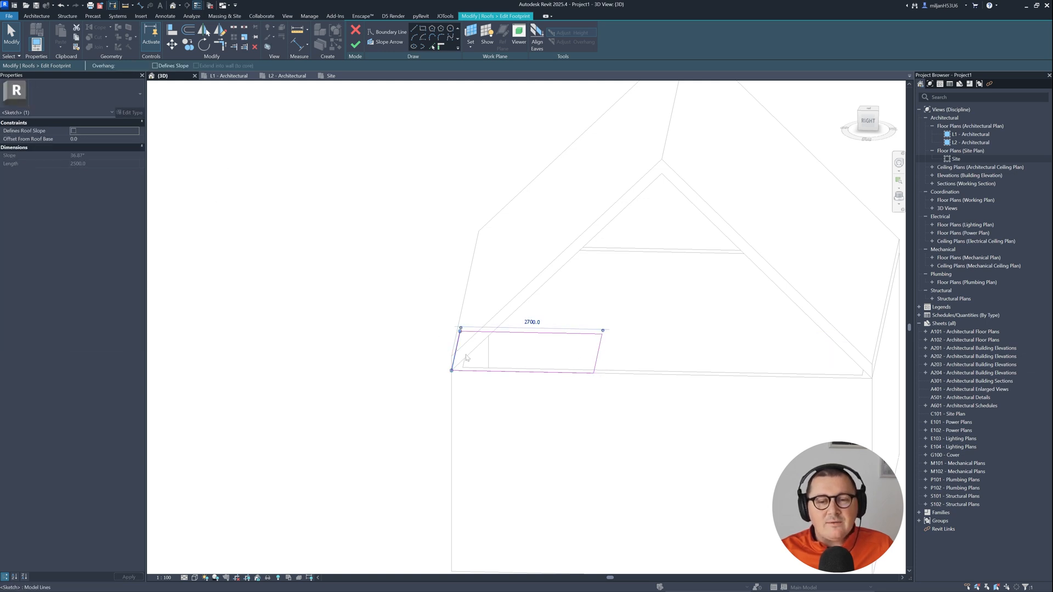
left_click(74, 131)
left_click(88, 156)
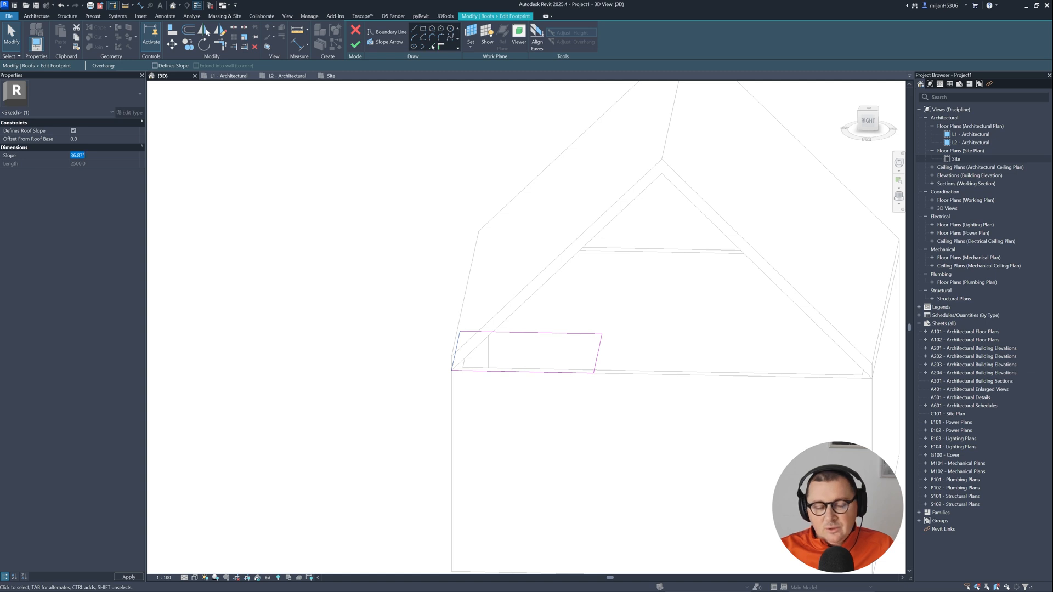
type("300")
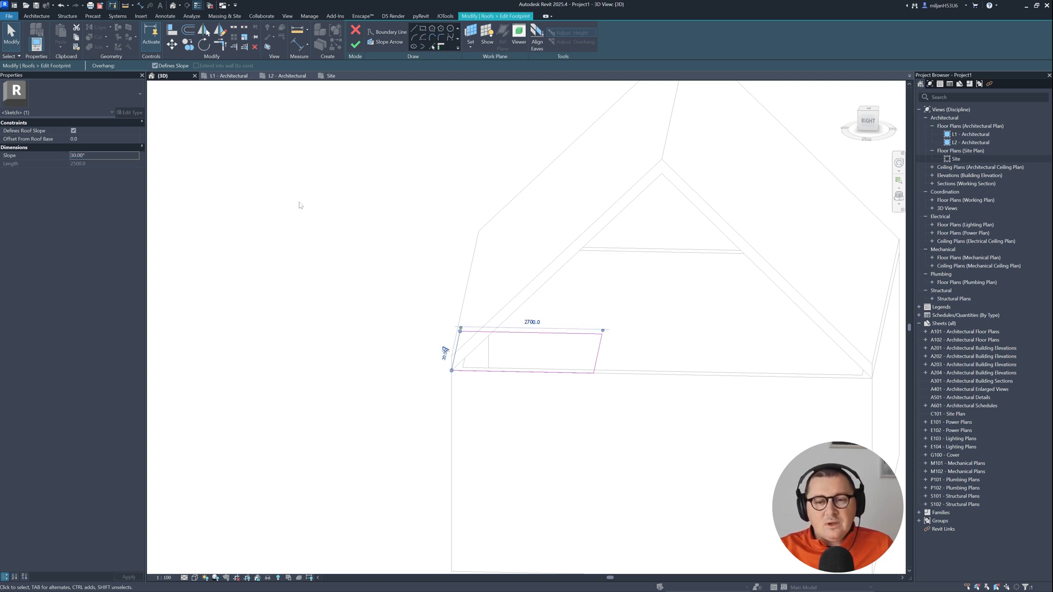
left_click(355, 44)
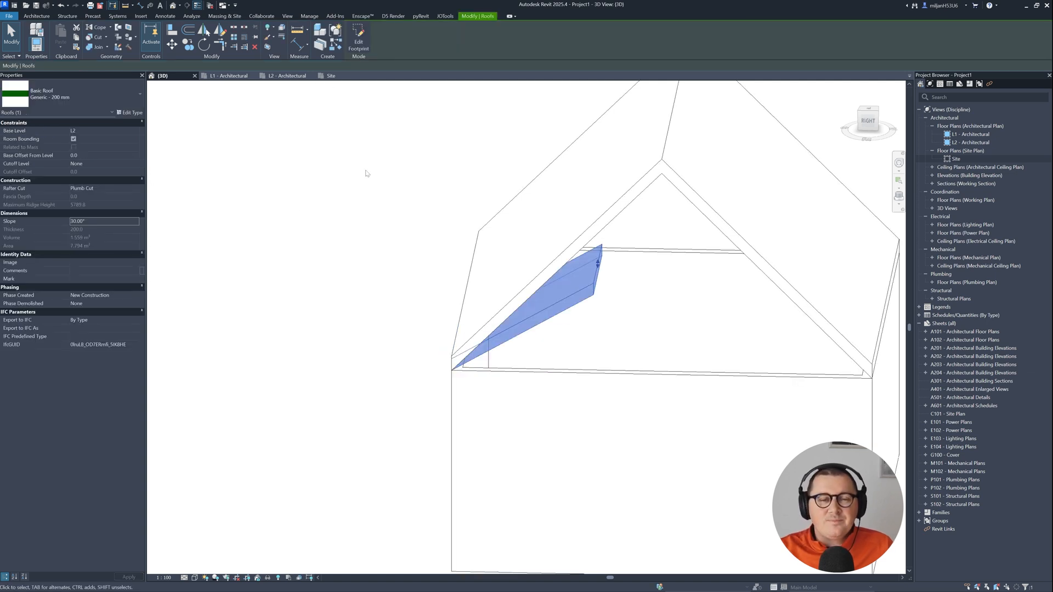
- Edit the small roof's footprint again, set the outer edge's slope to -30°, and finish the sketch
left_click(358, 38)
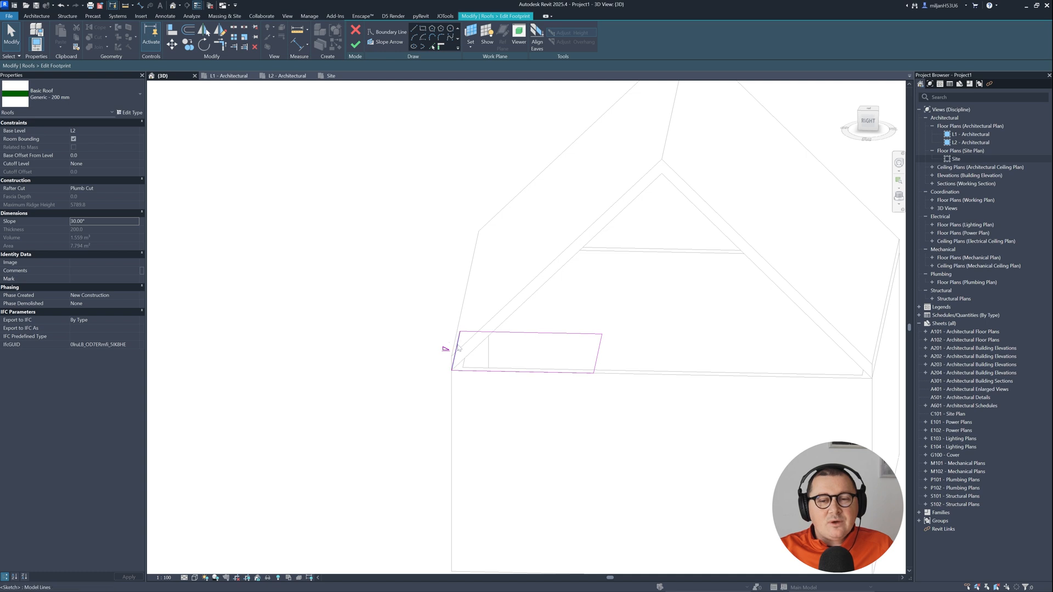
left_click(458, 347)
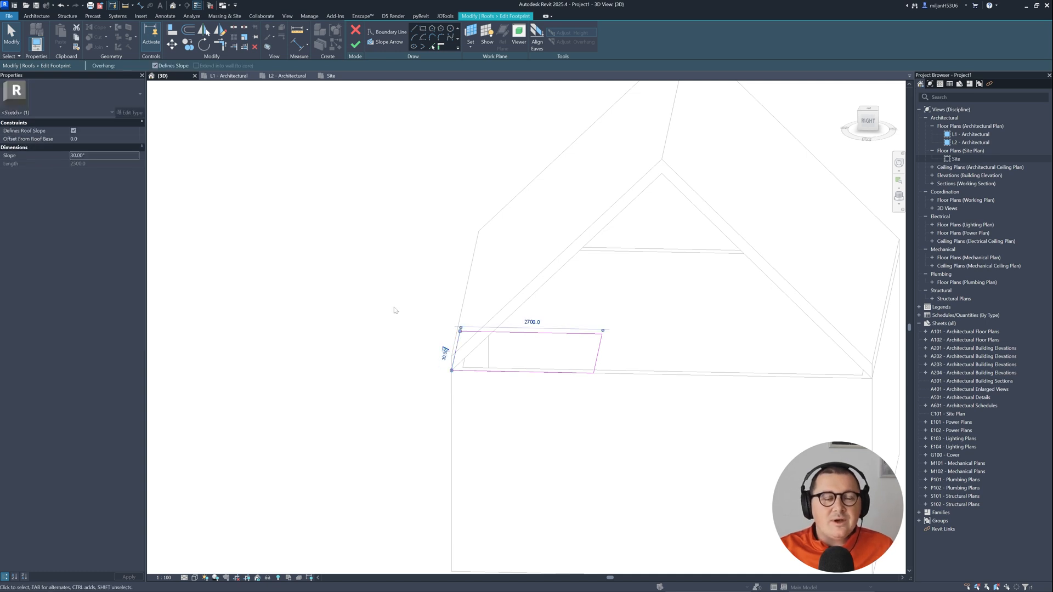
left_click(71, 155)
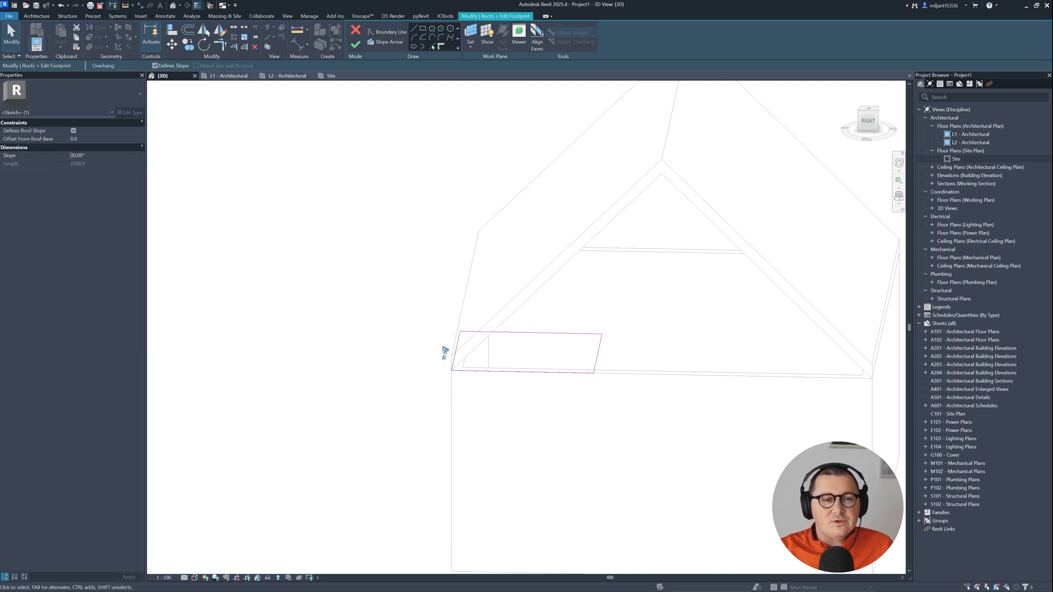
type("-")
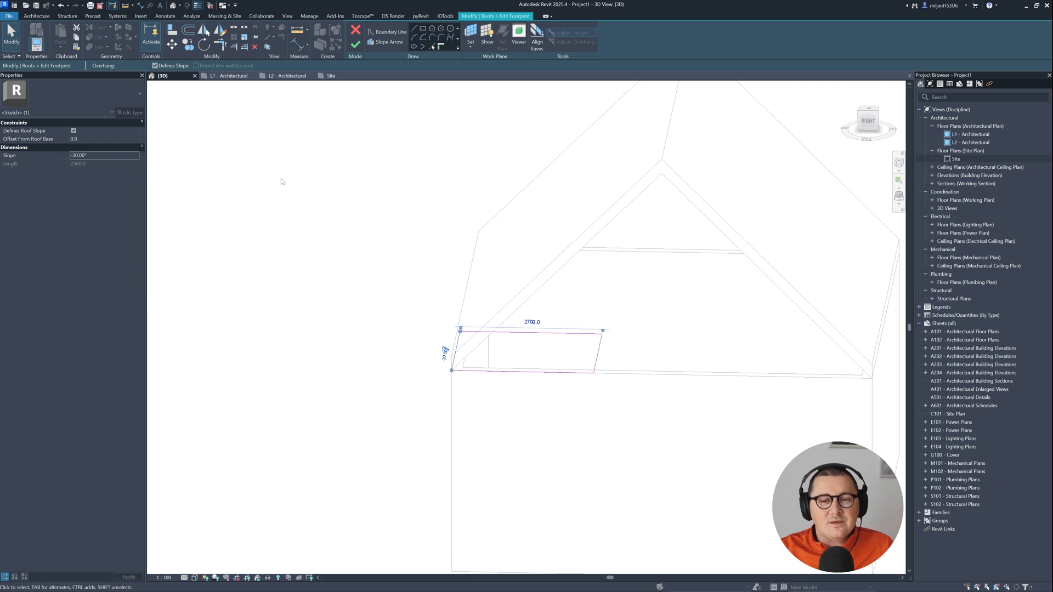
left_click(355, 44)
middle_click_drag(328, 370, 303, 346, "shift")
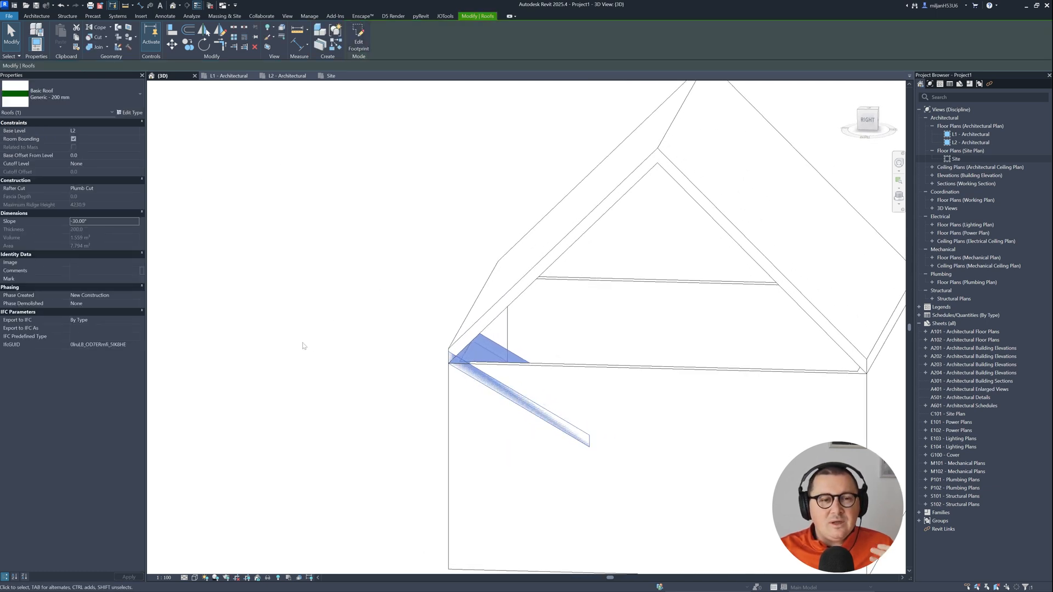
- Set the small roof's base offset from level to 2000 mm
left_click(91, 155)
type("2000")
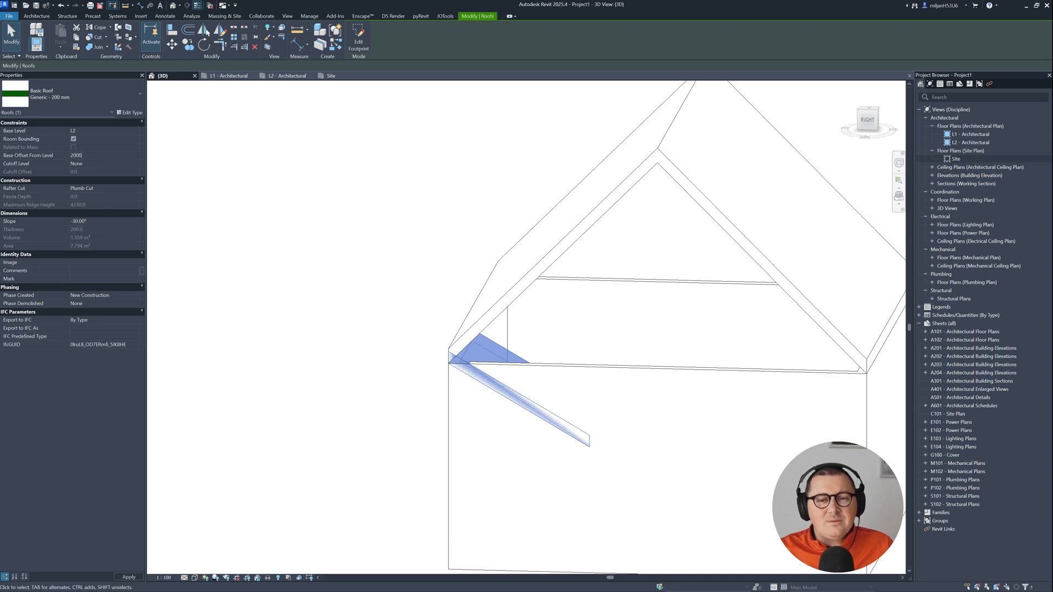
key("Return")
middle_click_drag(379, 337, 483, 307, "shift")
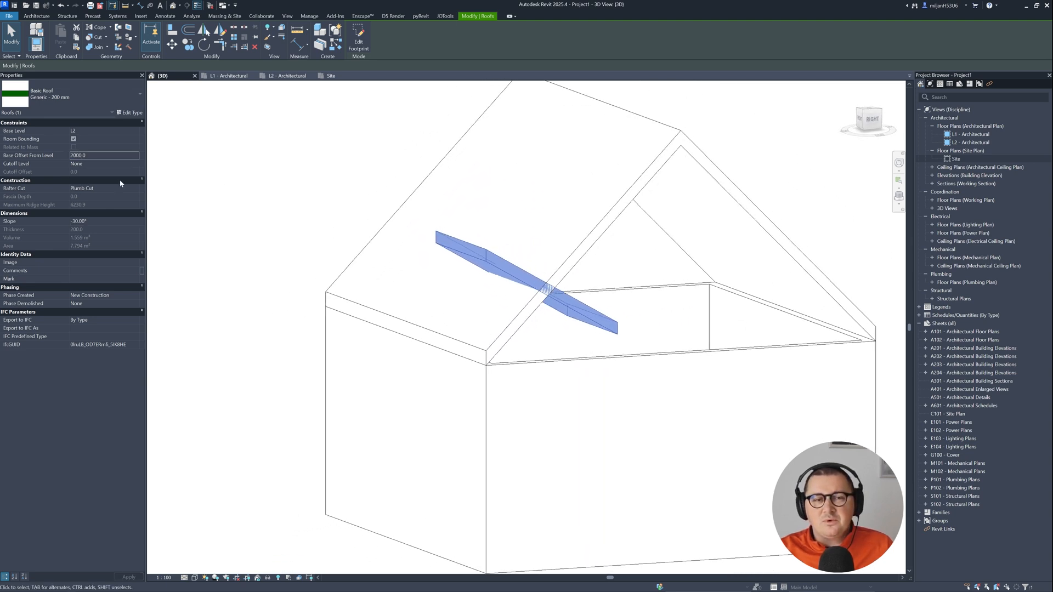
- Raise the small roof's base offset from level to 2500 mm
left_click(105, 155)
type("25")
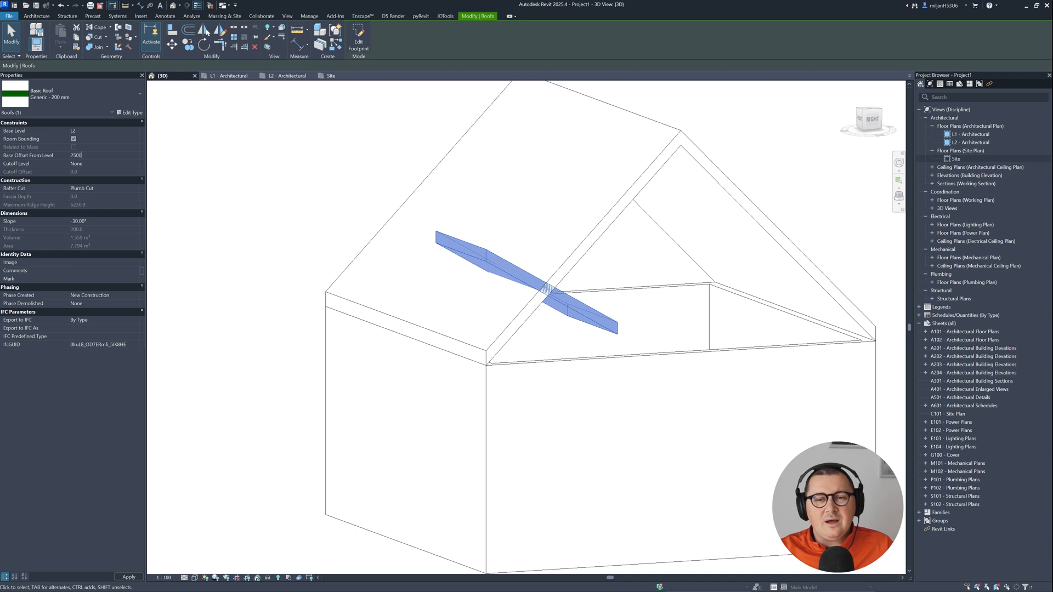
type("00")
key("Return")
middle_click_drag(347, 266, 362, 348, "shift")
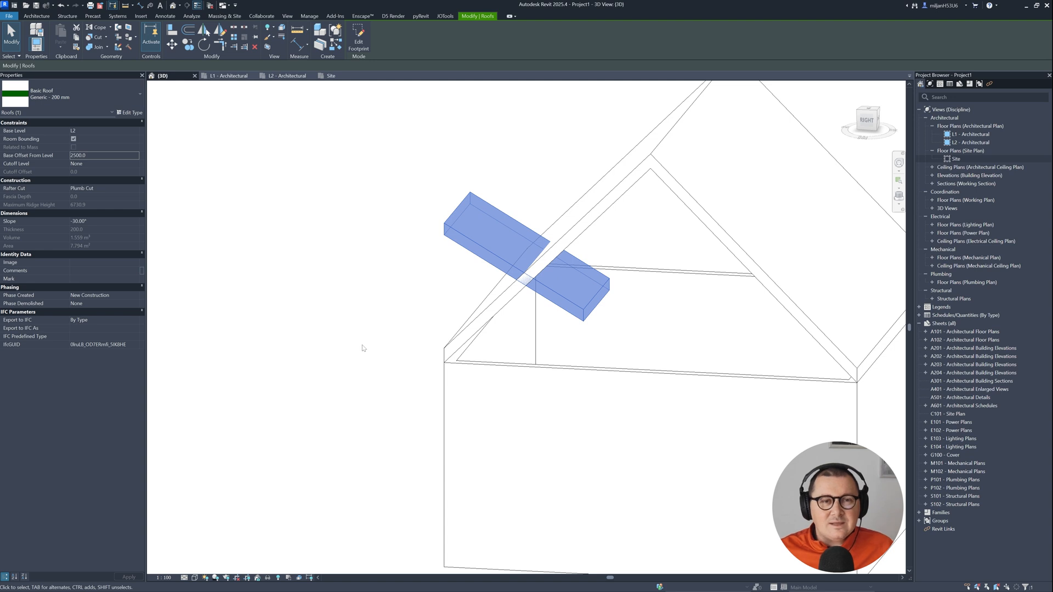
- Join the small roof's lower inner edge to the sloped face of the main gable roof with Join/Unjoin Roof
left_click(118, 27)
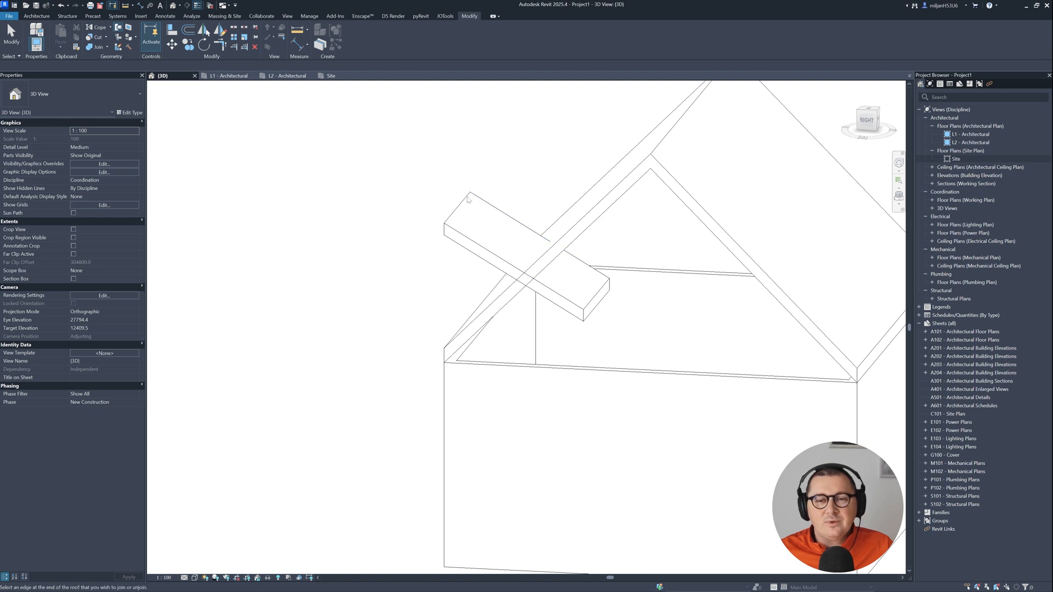
left_click(590, 302)
middle_click_drag(512, 337, 594, 329, "shift")
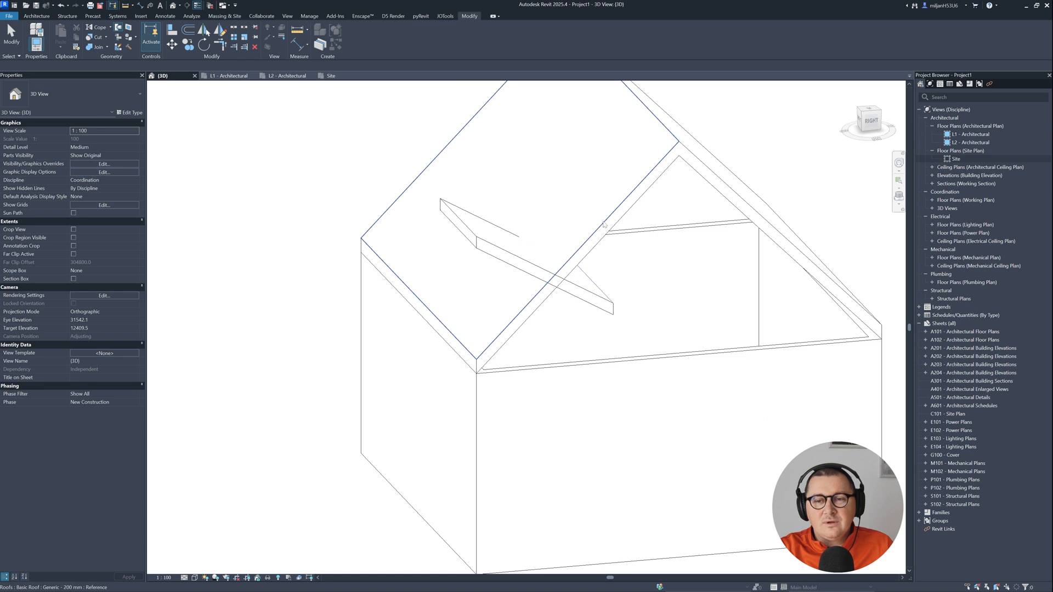
left_click(603, 224)
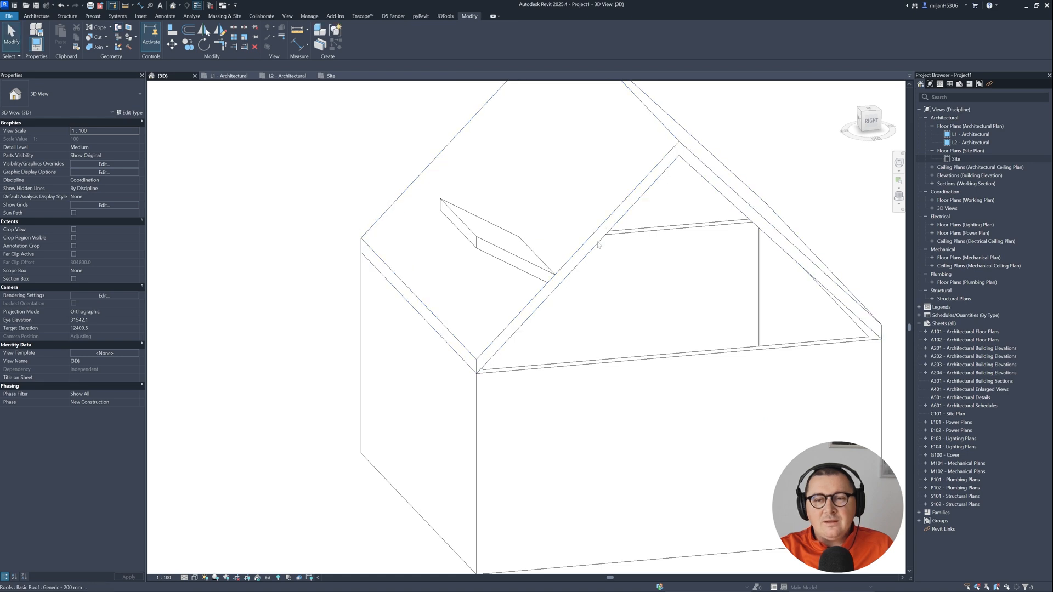
left_click(527, 268)
middle_click_drag(527, 268, 706, 333, "shift")
left_click(705, 332)
scroll(702, 329, "down", 1)
middle_click_drag(487, 350, 609, 359, "shift")
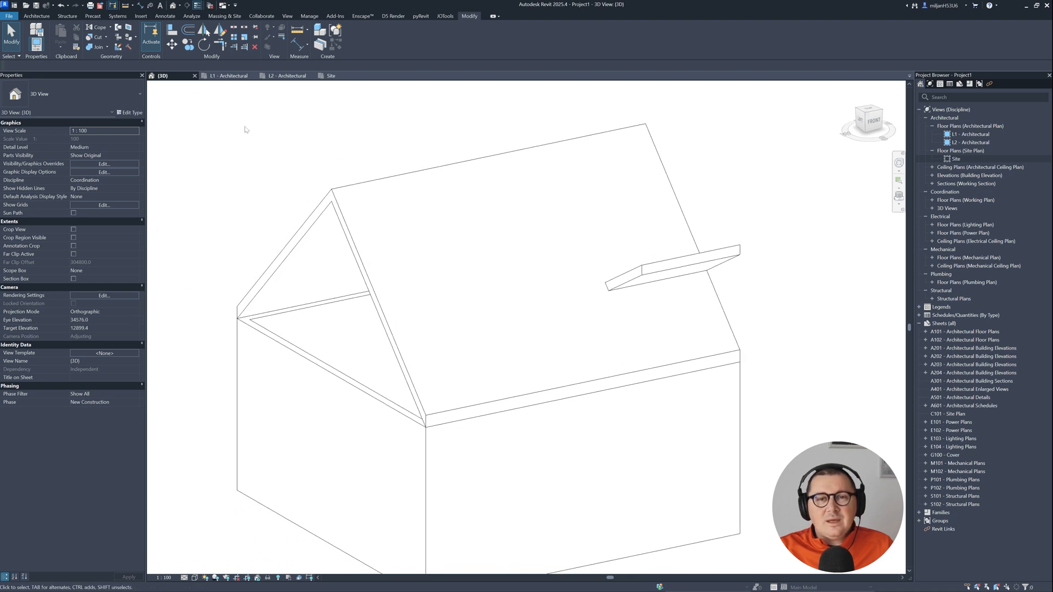
- Try a Dormer opening in the main roof, picking its gable-end edge, the small roof and the eave edge, and discard the sketch
left_click(45, 17)
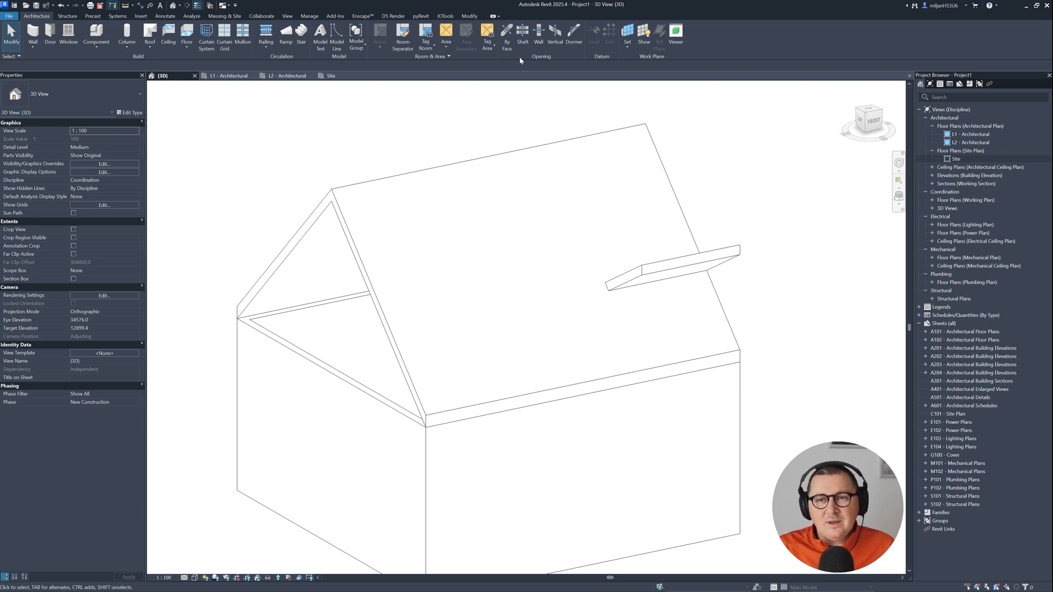
left_click(573, 38)
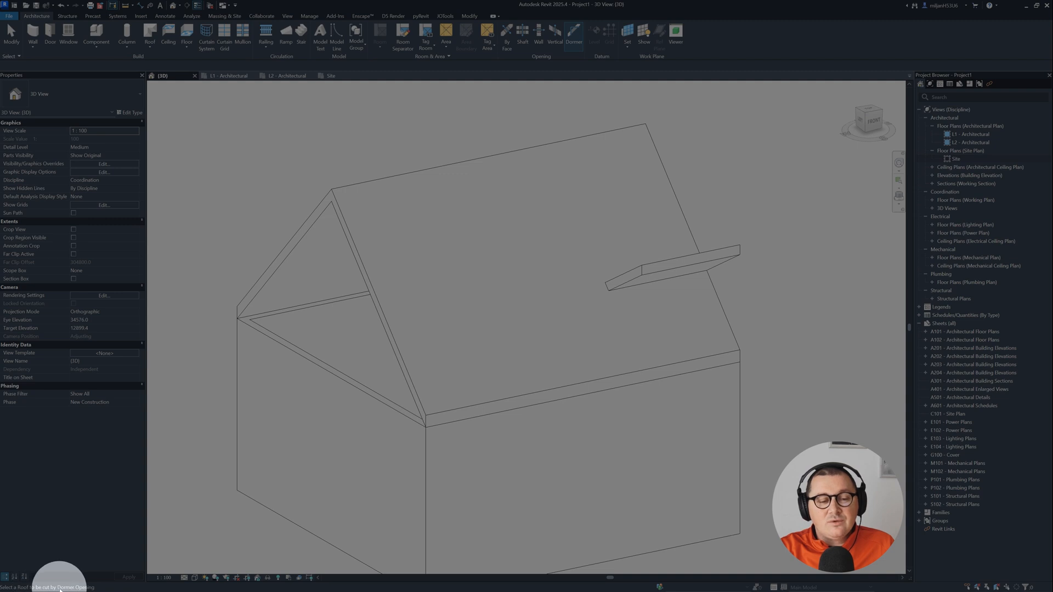
left_click(401, 219)
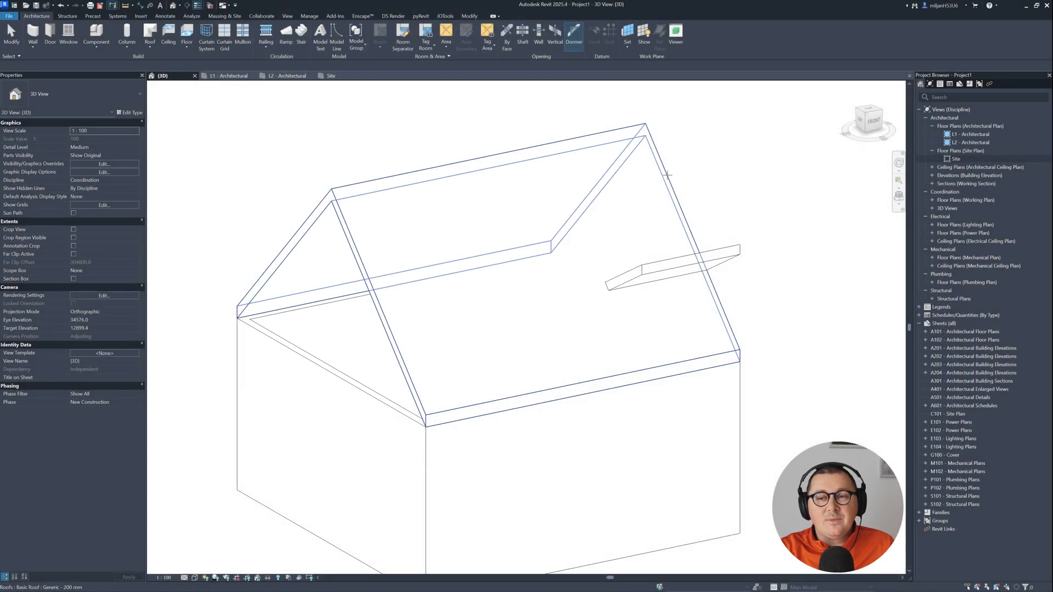
left_click(666, 182)
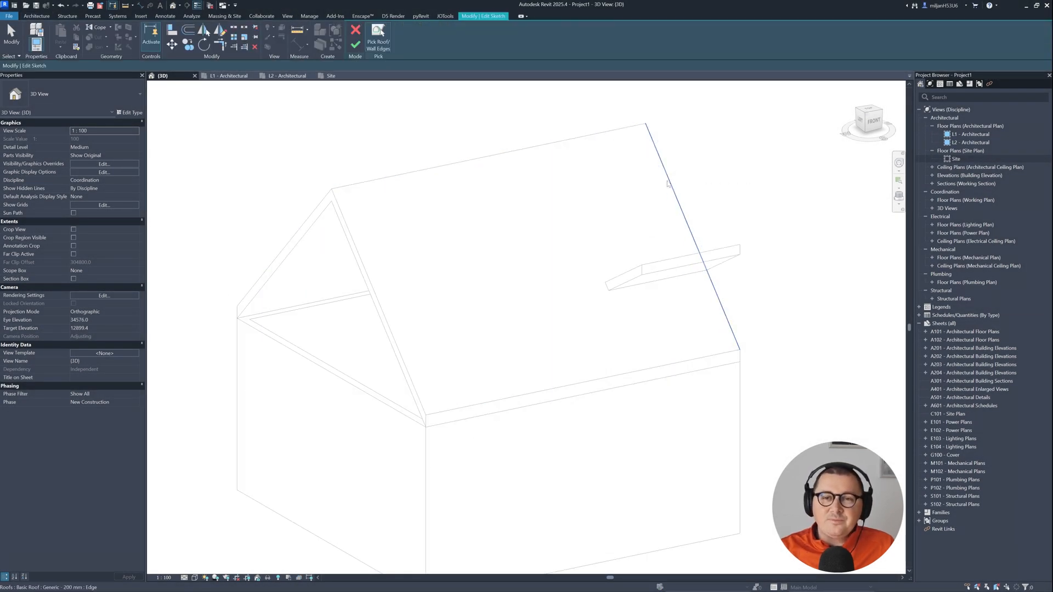
left_click(631, 279)
mouse_move(630, 280)
middle_mouse_down("shift")
mouse_move(649, 369)
mouse_move(643, 345)
mouse_move(710, 364)
mouse_move(706, 266)
middle_mouse_up("shift")
left_click(725, 311)
left_click(714, 354)
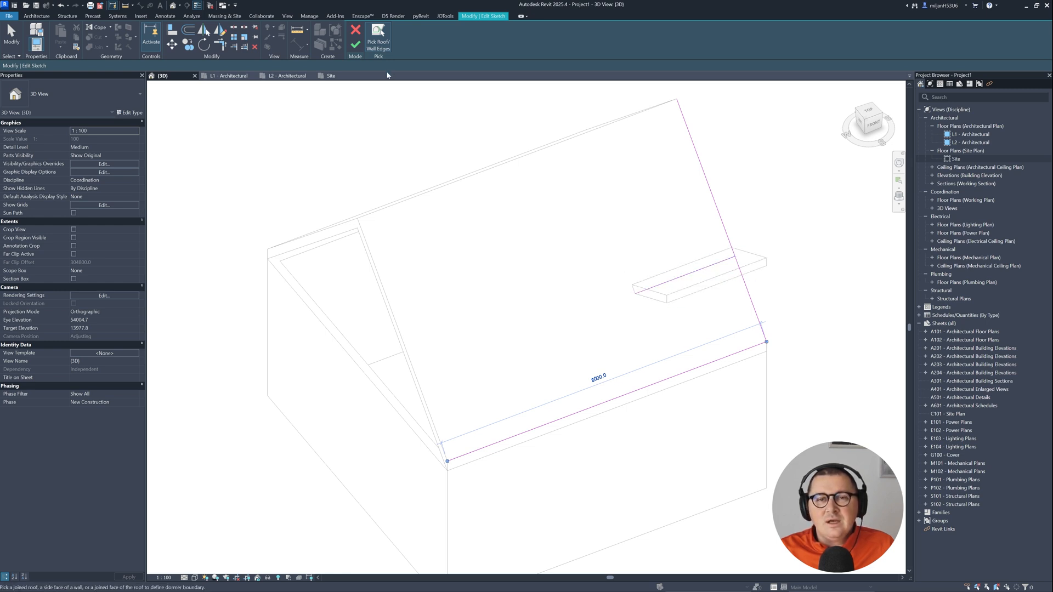
left_click(358, 33)
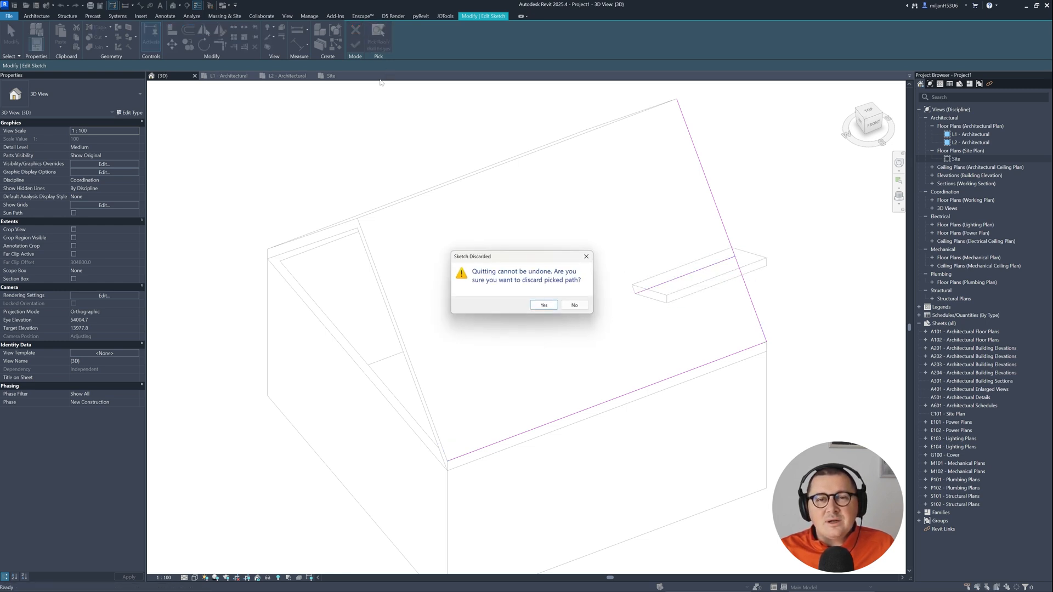
left_click(545, 306)
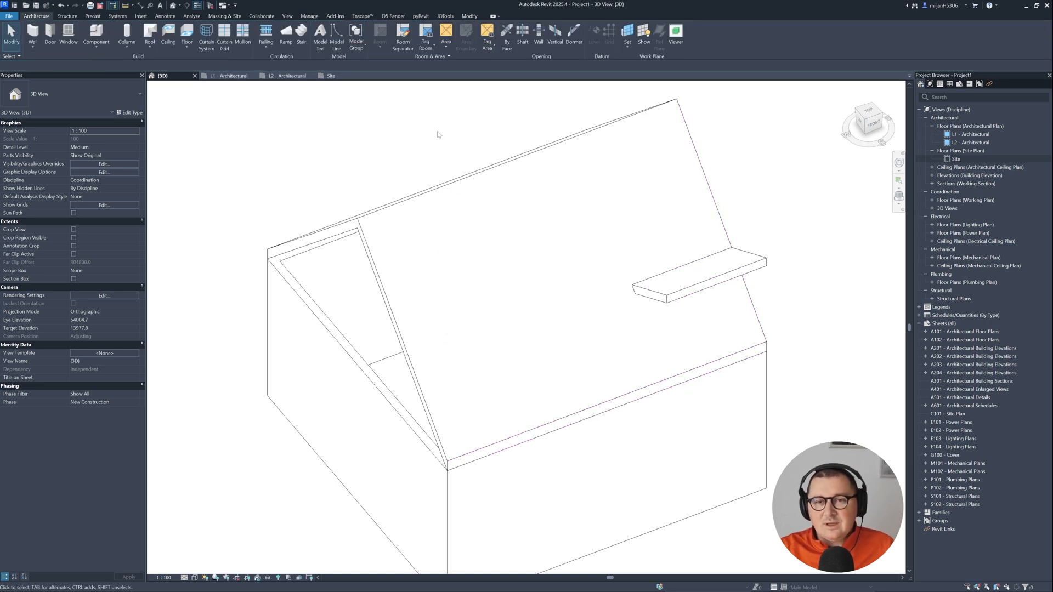
- Mark the missing side boundary on a screen capture with a red line from the small roof's corner to the eave, and dismiss it
key("Print")
mouse_move(430, 100)
left_mouse_down()
mouse_move(627, 242)
mouse_move(896, 540)
left_mouse_up()
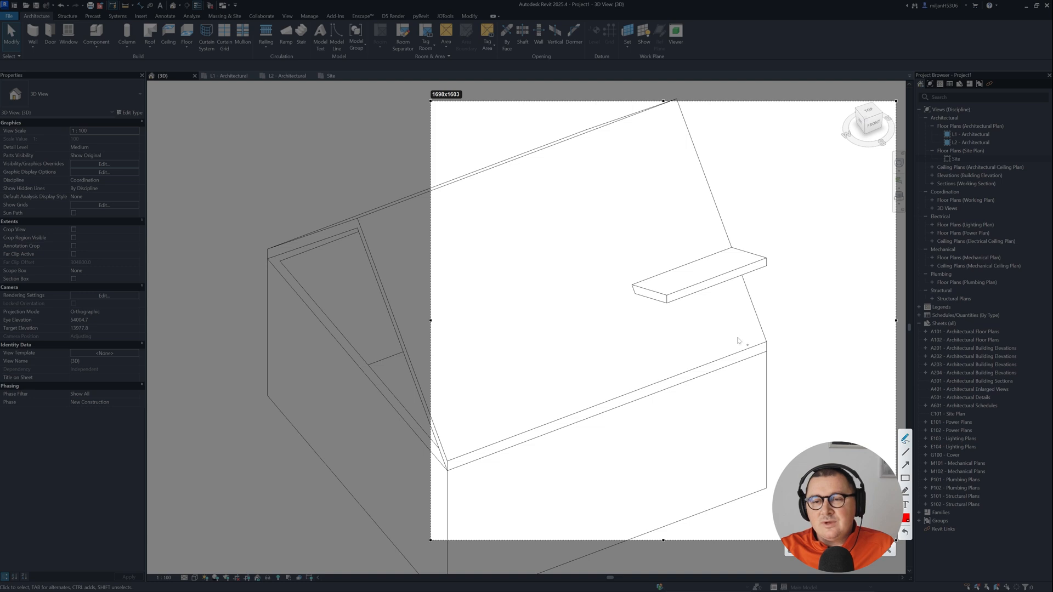
left_click_drag(632, 287, 647, 306)
left_click_drag(681, 368, 684, 373)
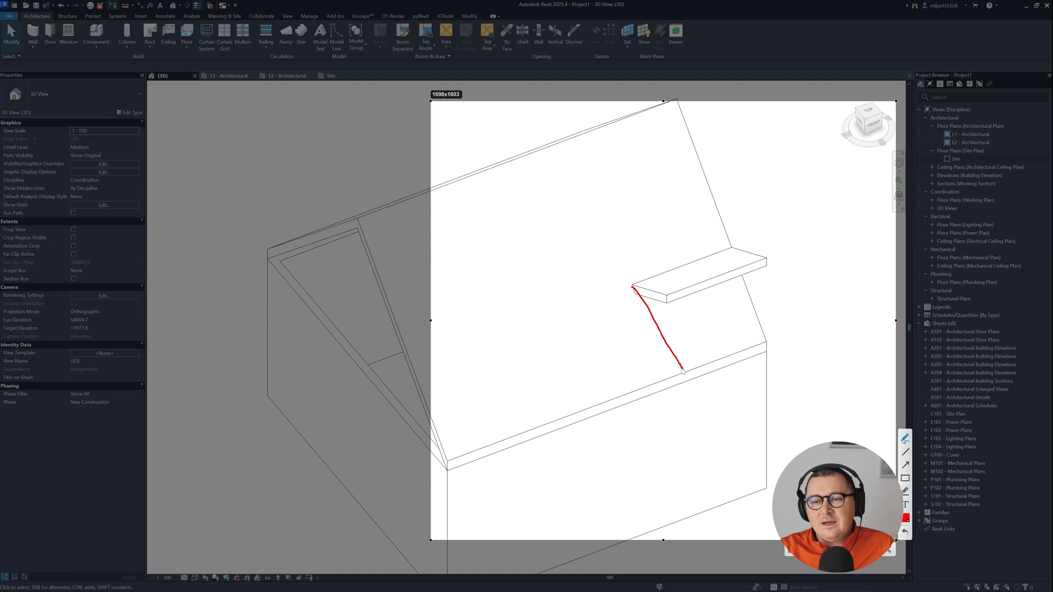
key("Escape")
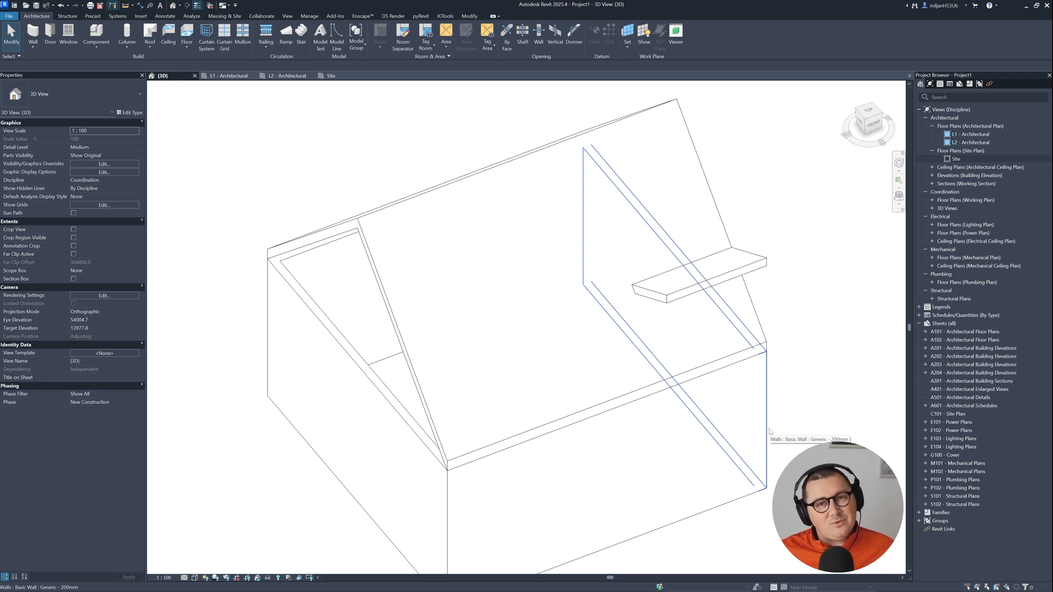
- Switch to the Site floor plan and set its visual style to Wireframe
left_click(331, 75)
scroll(575, 336, "up", 5)
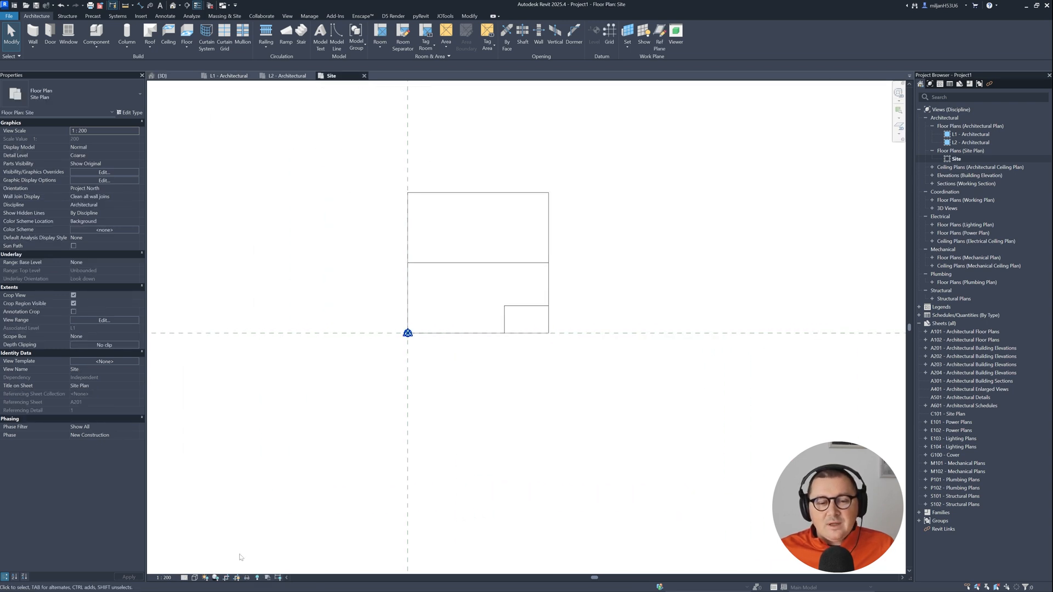
left_click(195, 580)
left_click(219, 528)
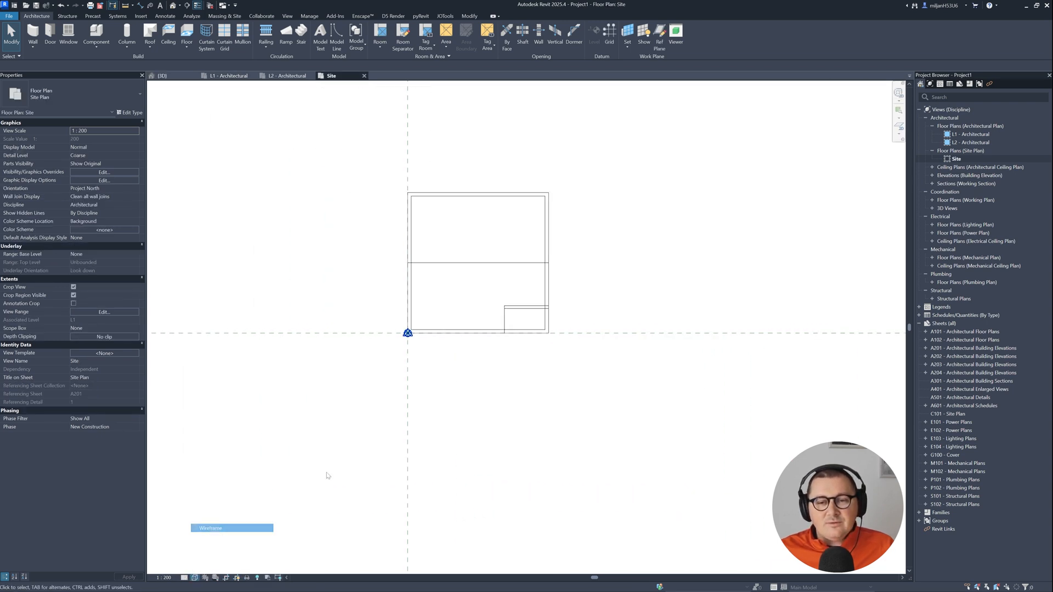
scroll(518, 288, "up", 3)
- Draw a Generic - 200mm wall about 1550 mm long along the small roof's side edge to the eave, with base L2 and unconnected top
left_click(588, 308)
scroll(563, 309, "up", 2)
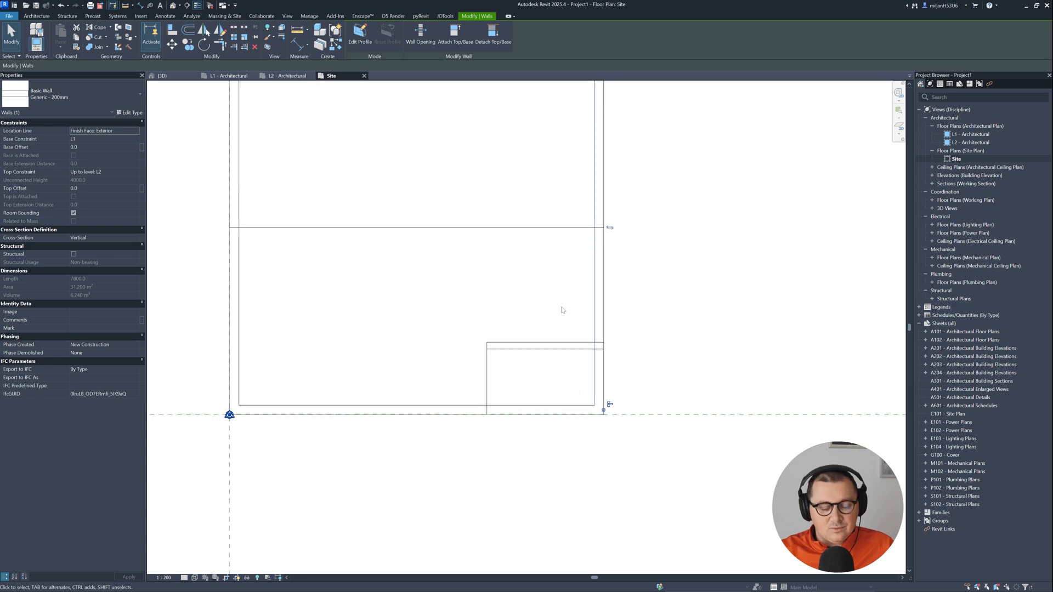
left_click(334, 49)
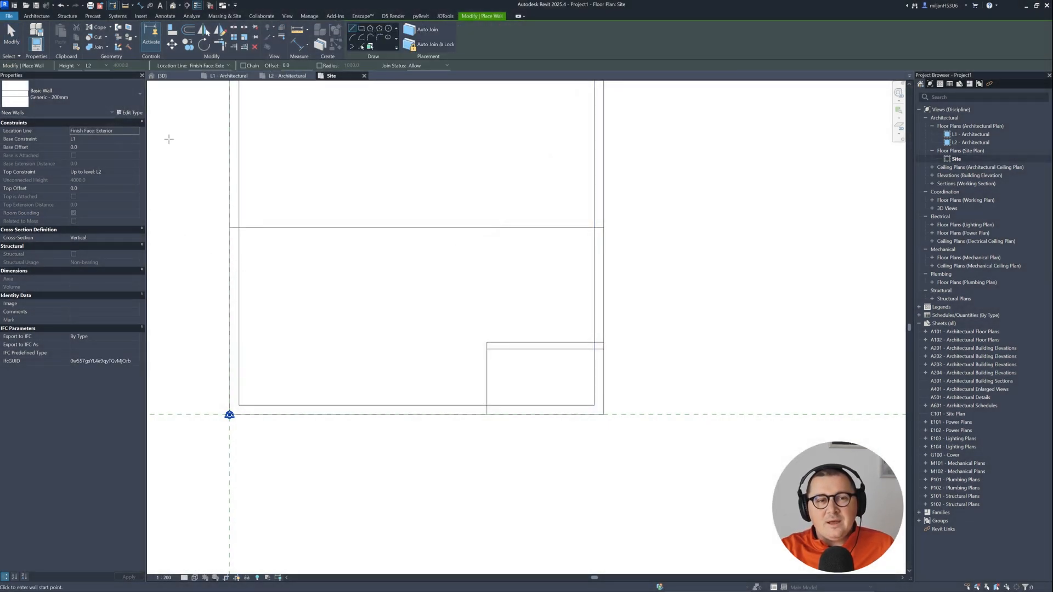
left_click(131, 139)
left_click(90, 153)
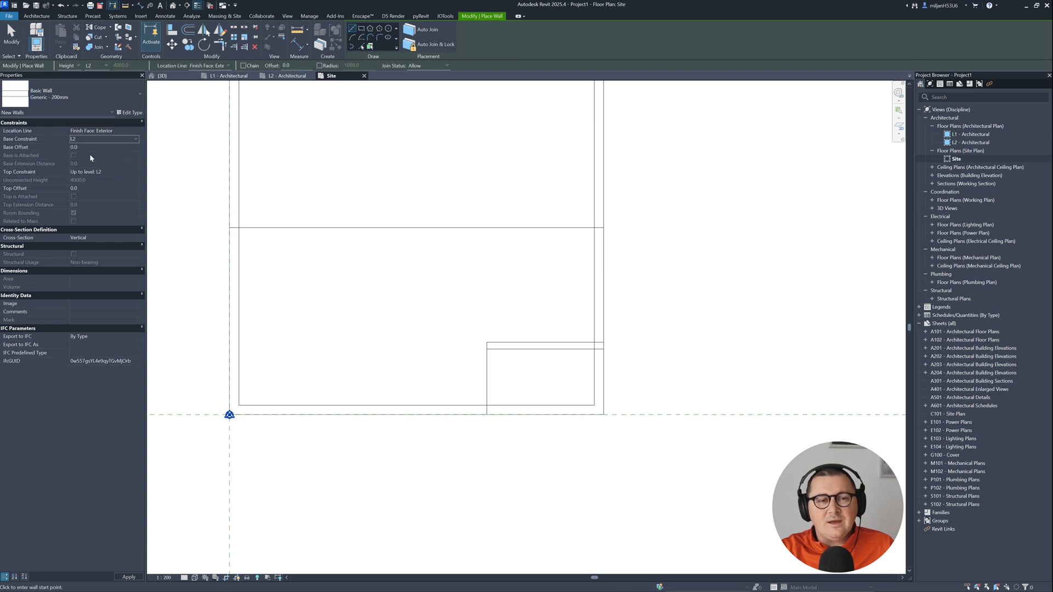
left_click(133, 172)
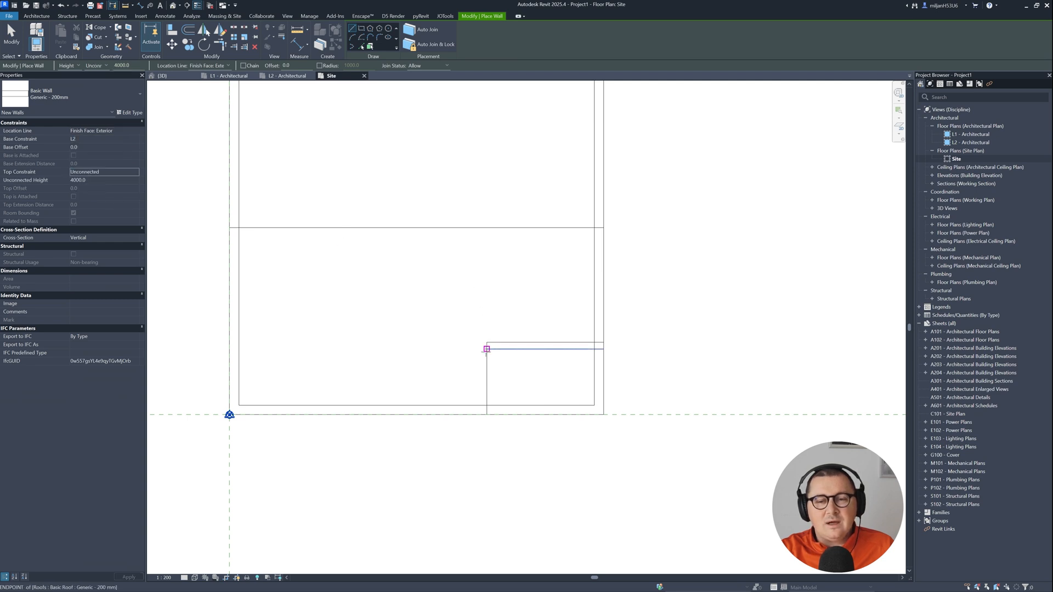
left_click(486, 342)
scroll(499, 405, "up", 3)
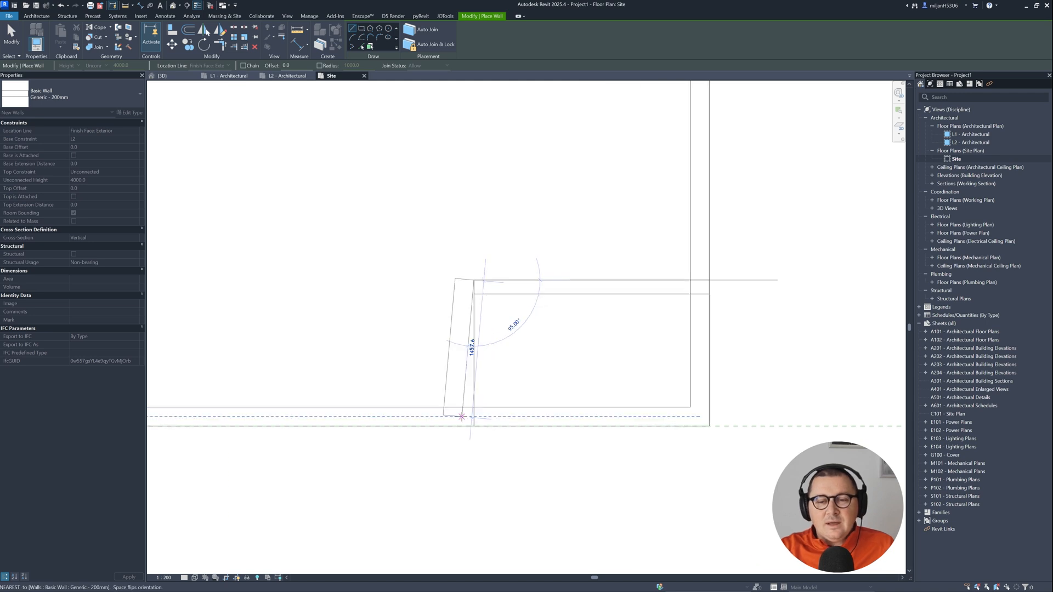
left_click(474, 426)
key("Escape")
key("Escape")
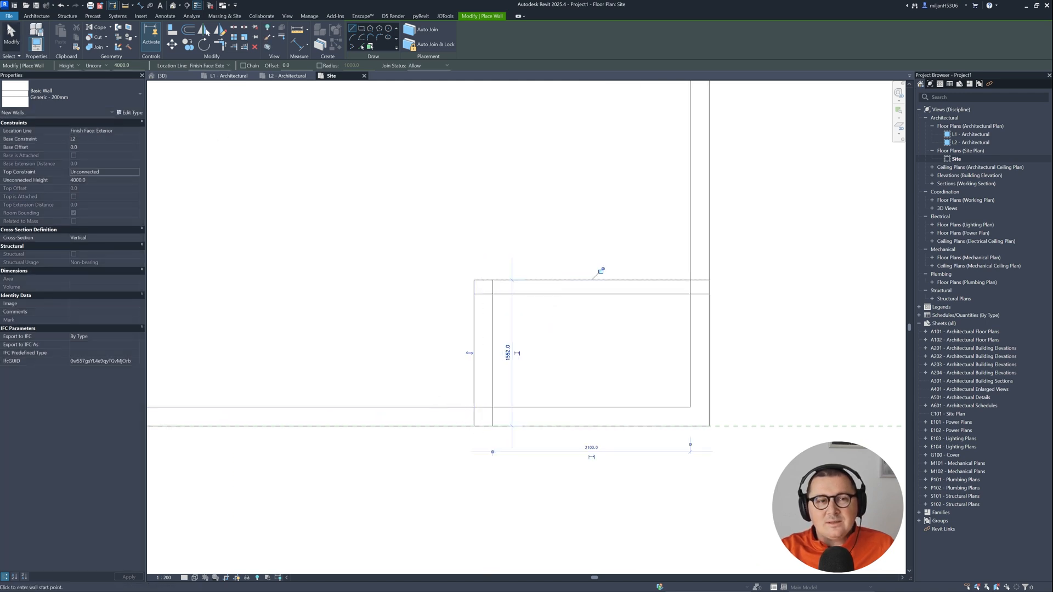
- In the 3D view, start a Dormer opening in the main roof and pick the small roof, the eave edge and the side wall's face as boundaries
left_click(162, 75)
middle_click_drag(437, 259, 615, 283, "shift")
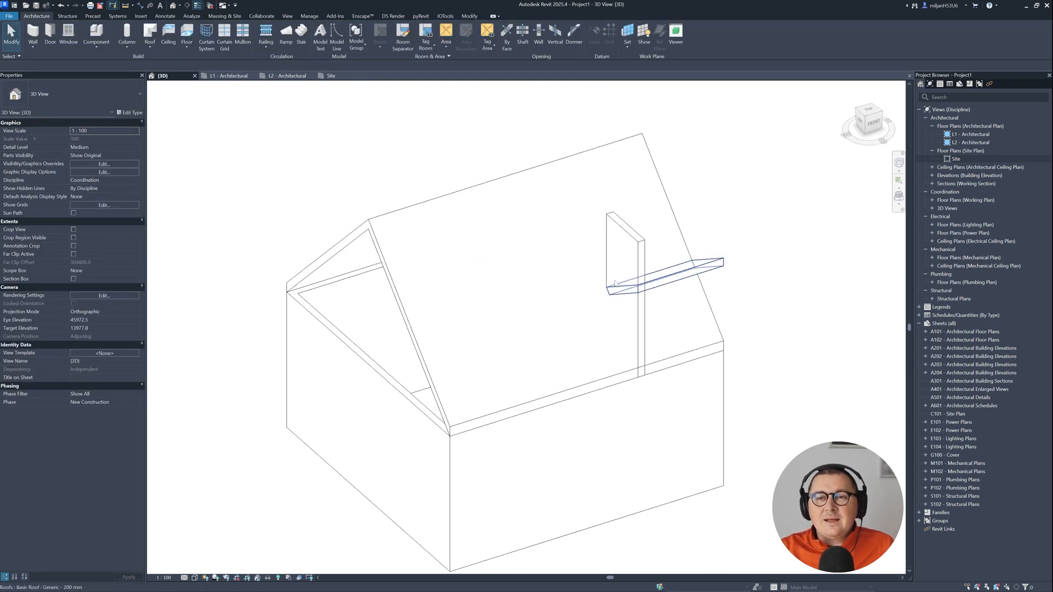
left_click(574, 36)
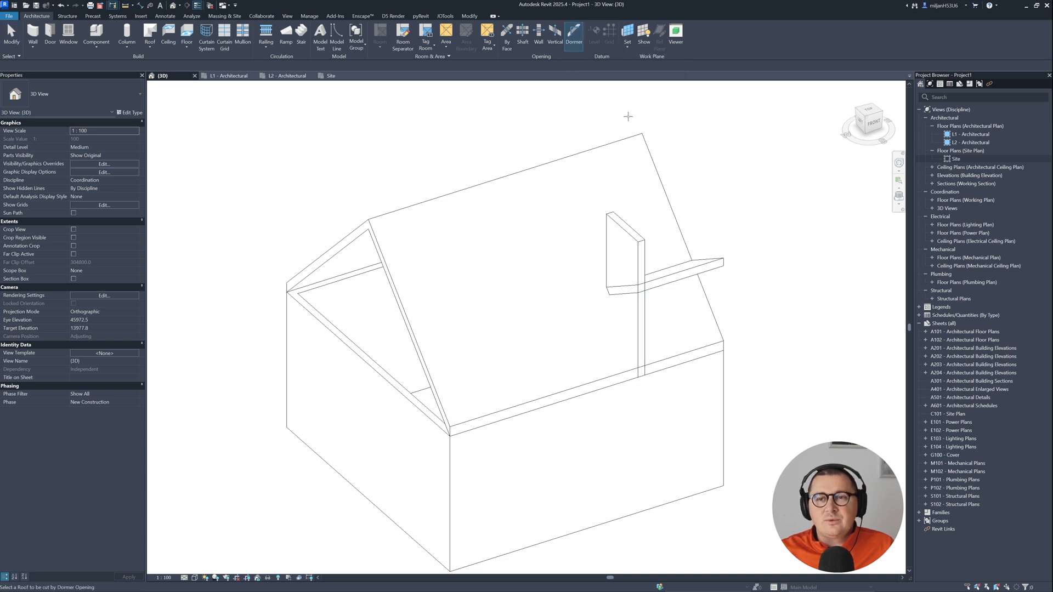
left_click(658, 170)
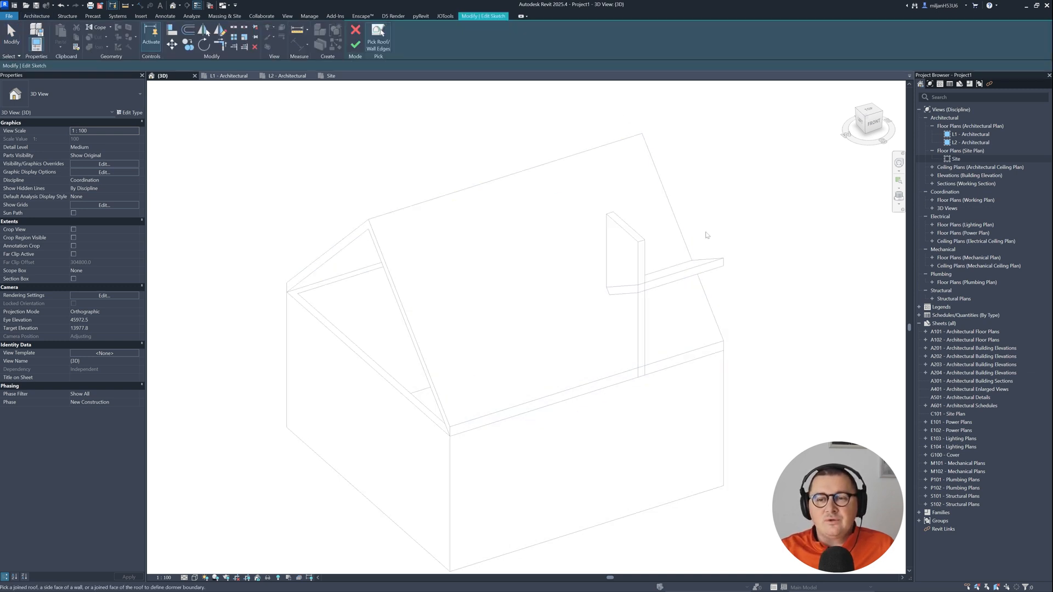
scroll(630, 282, "up", 3)
left_click(631, 288)
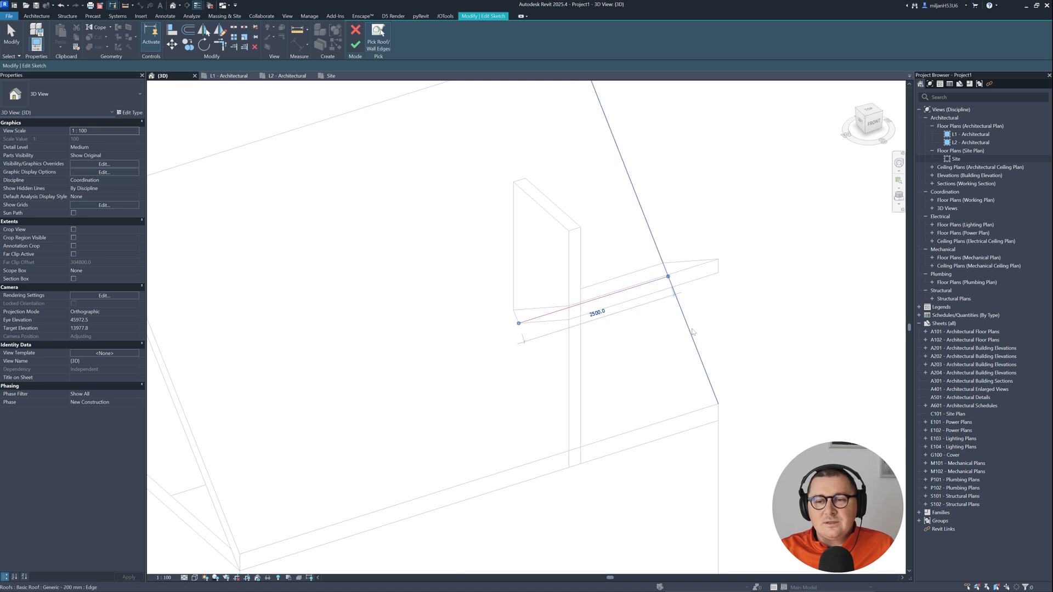
left_click(676, 418)
left_click(570, 415)
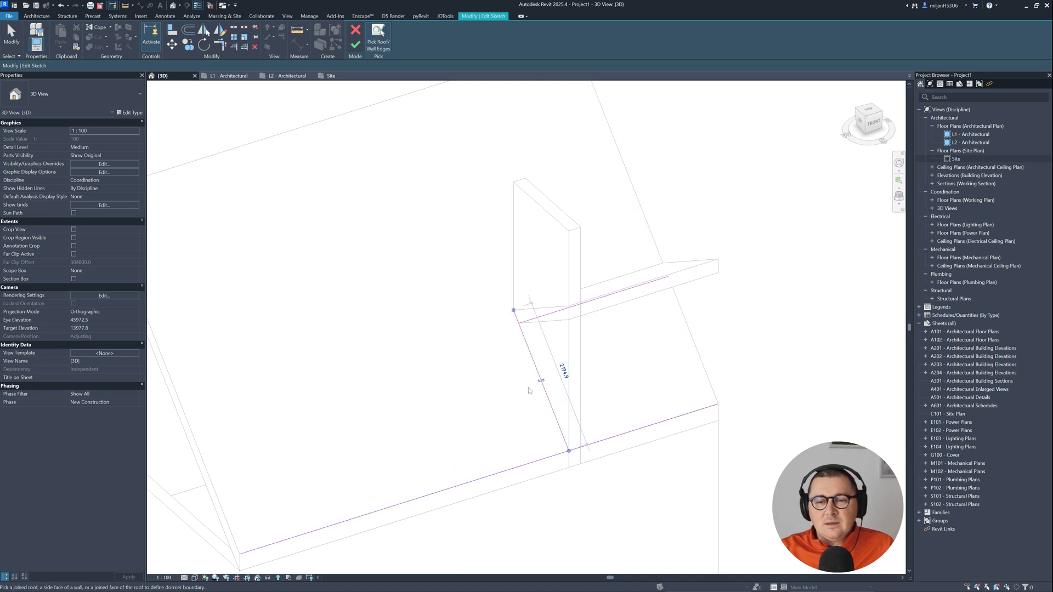
middle_click_drag(523, 388, 499, 361)
key("Escape")
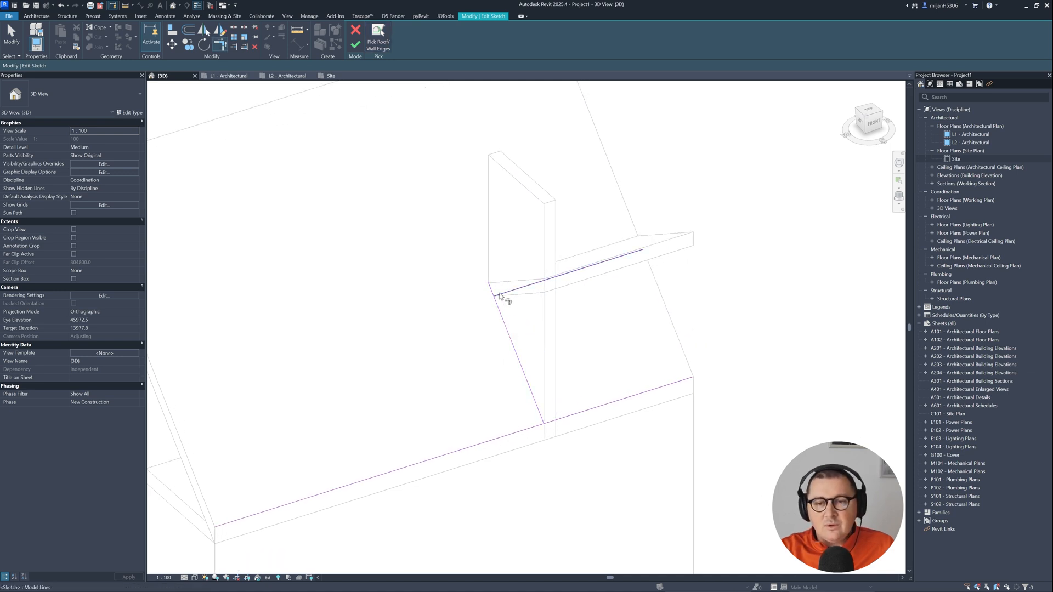
- Trim the boundary lines into a closed loop together with the main roof's gable-end edge and finish the dormer opening
left_click(576, 413)
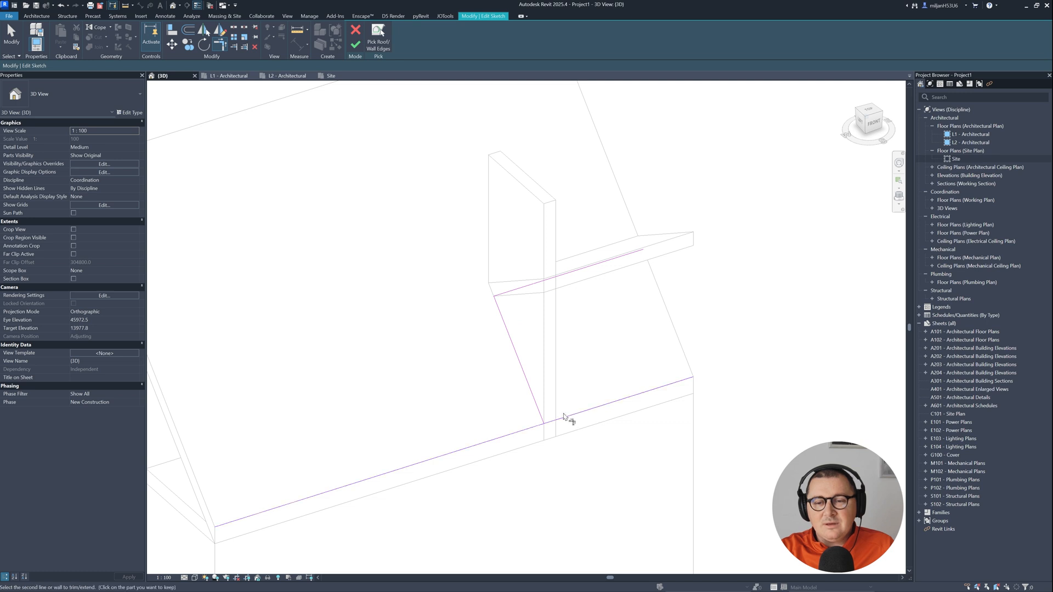
left_click(541, 417)
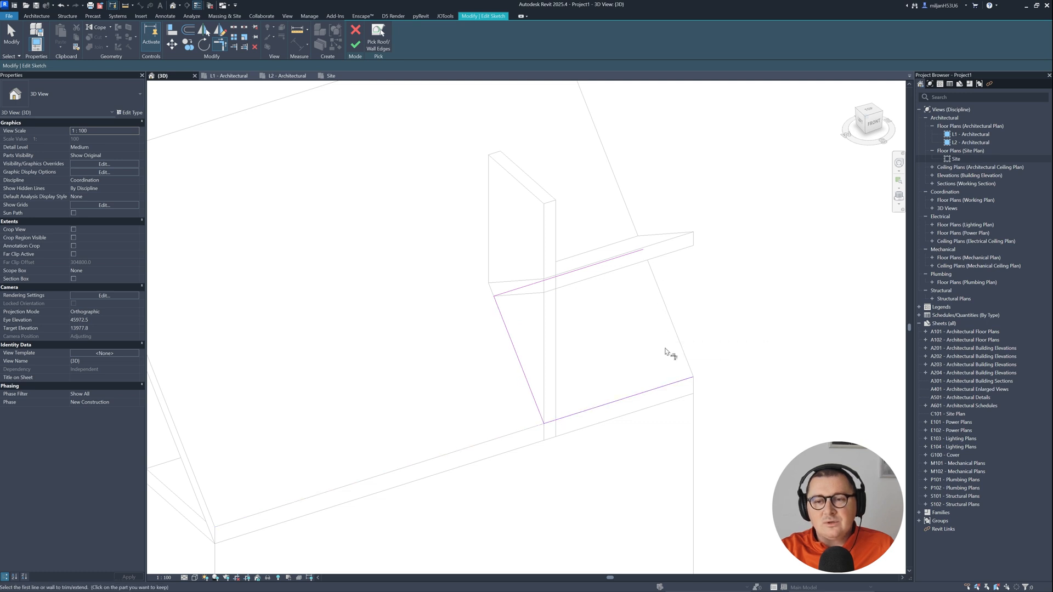
middle_click_drag(670, 352, 479, 228, "shift")
scroll(479, 227, "up", 2)
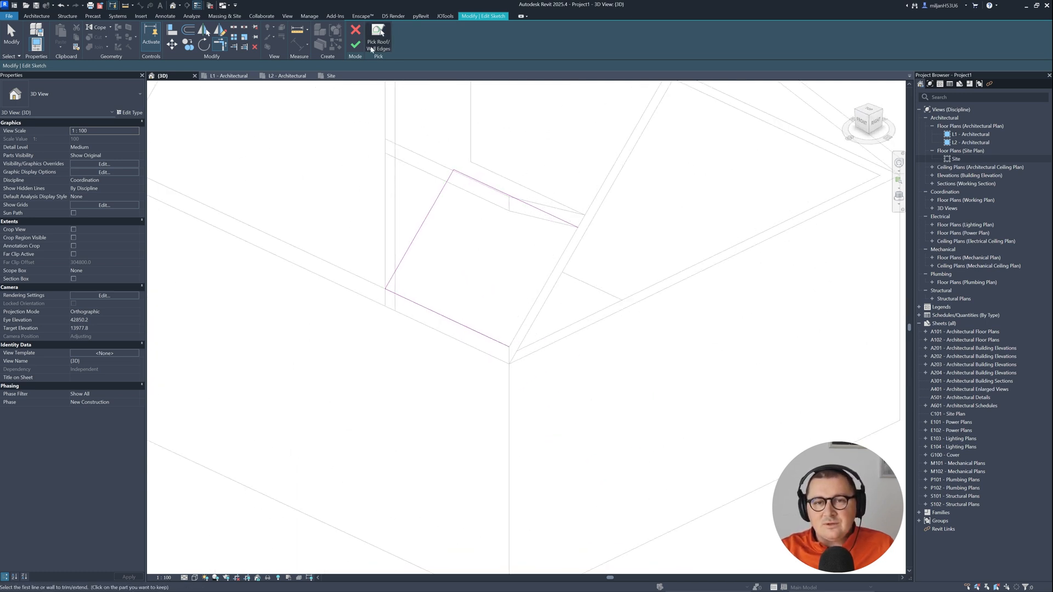
left_click(542, 294)
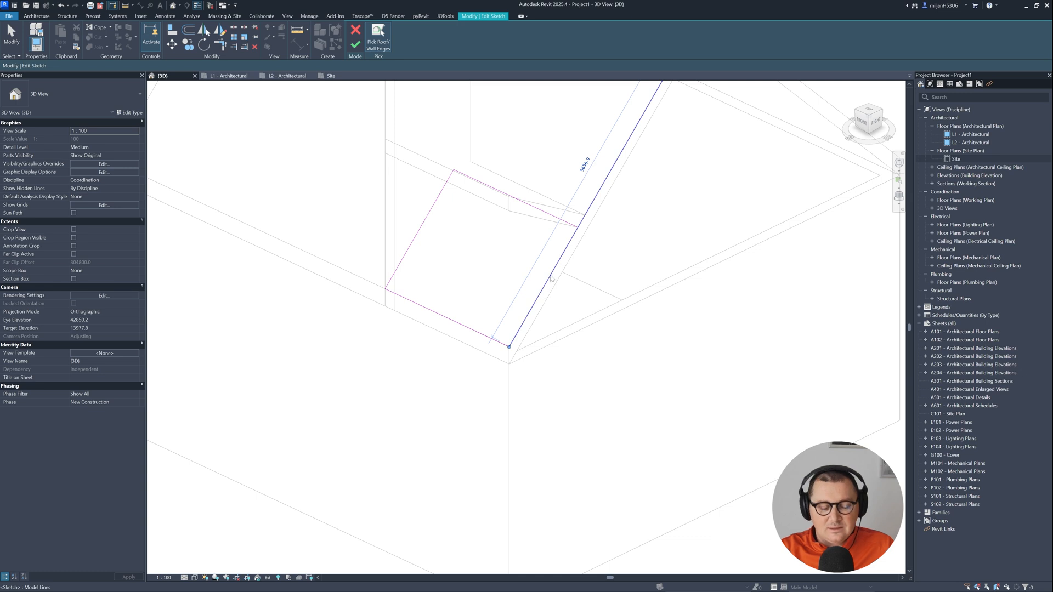
left_click(570, 225)
scroll(513, 249, "down", 1)
mouse_move(556, 263)
middle_mouse_down("shift")
mouse_move(477, 306)
mouse_move(559, 245)
mouse_move(376, 87)
middle_mouse_up("shift")
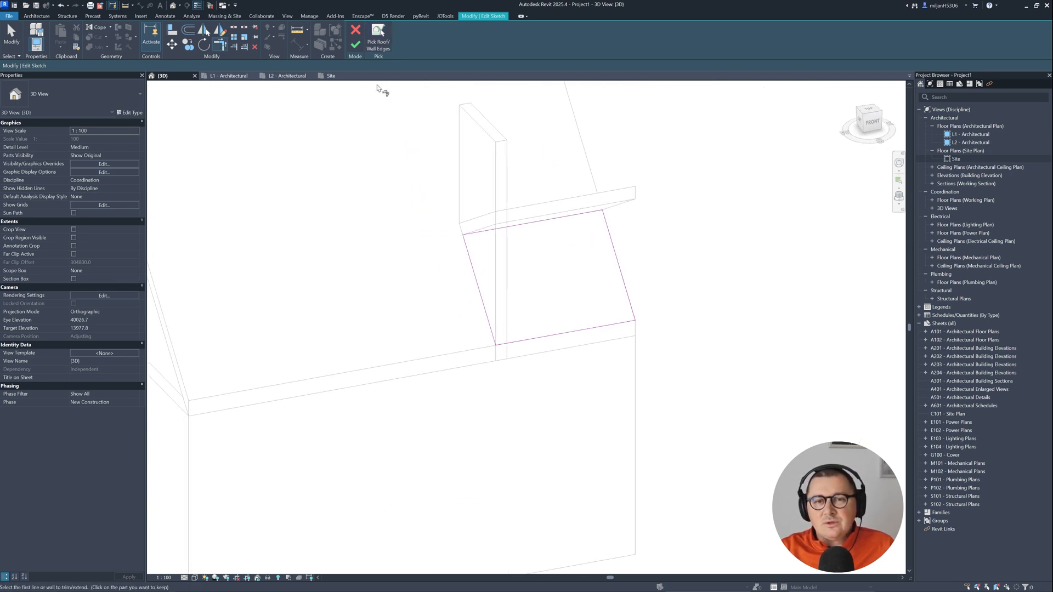
left_click(357, 45)
mouse_move(669, 305)
middle_mouse_down("shift")
mouse_move(429, 284)
mouse_move(367, 205)
mouse_move(367, 230)
mouse_move(433, 282)
mouse_move(479, 284)
mouse_move(464, 254)
mouse_move(480, 261)
mouse_move(515, 237)
mouse_move(460, 251)
mouse_move(430, 242)
mouse_move(454, 261)
mouse_move(483, 199)
mouse_move(459, 254)
mouse_move(397, 80)
middle_mouse_up("shift")
scroll(474, 301, "up", 2)
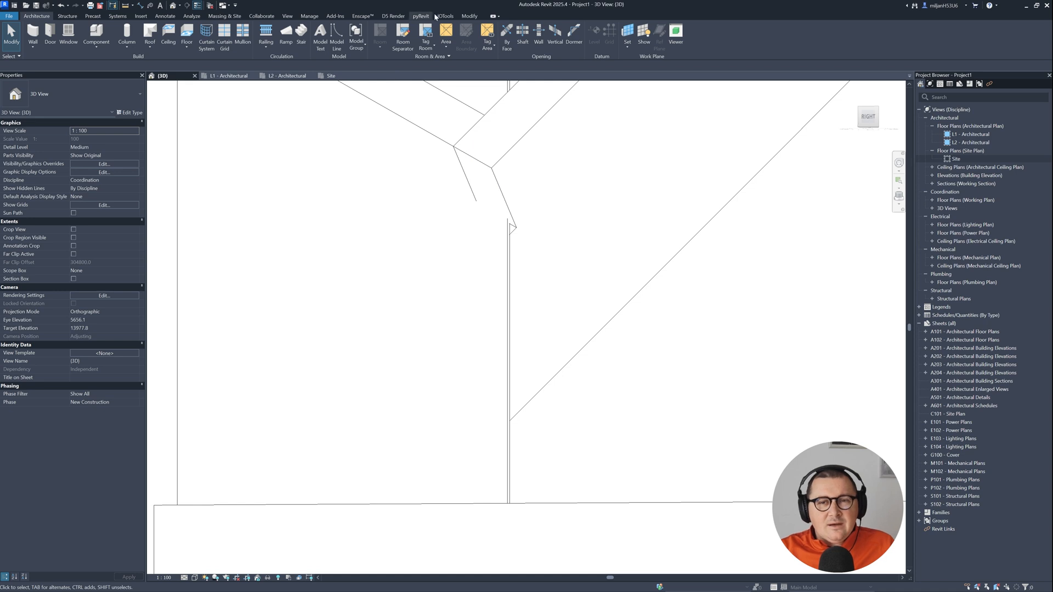
left_click(469, 16)
left_click(246, 49)
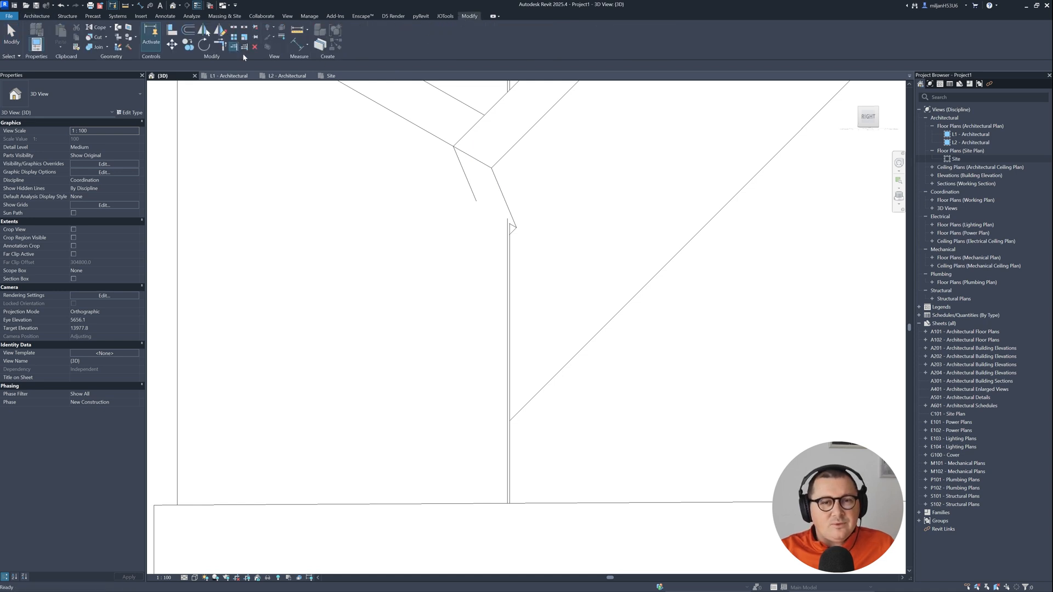
left_click(501, 192)
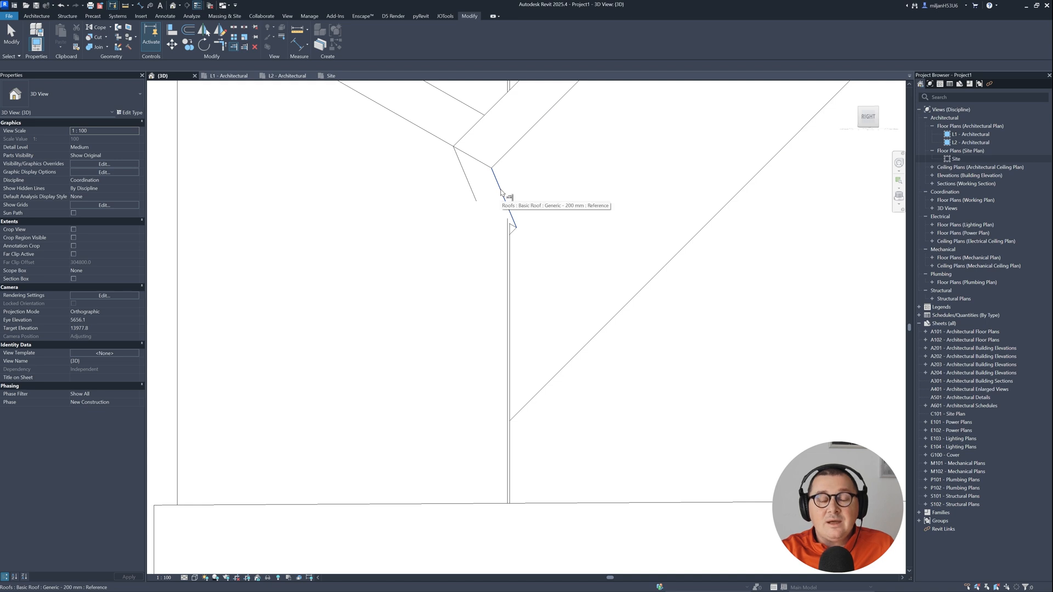
left_click(501, 193)
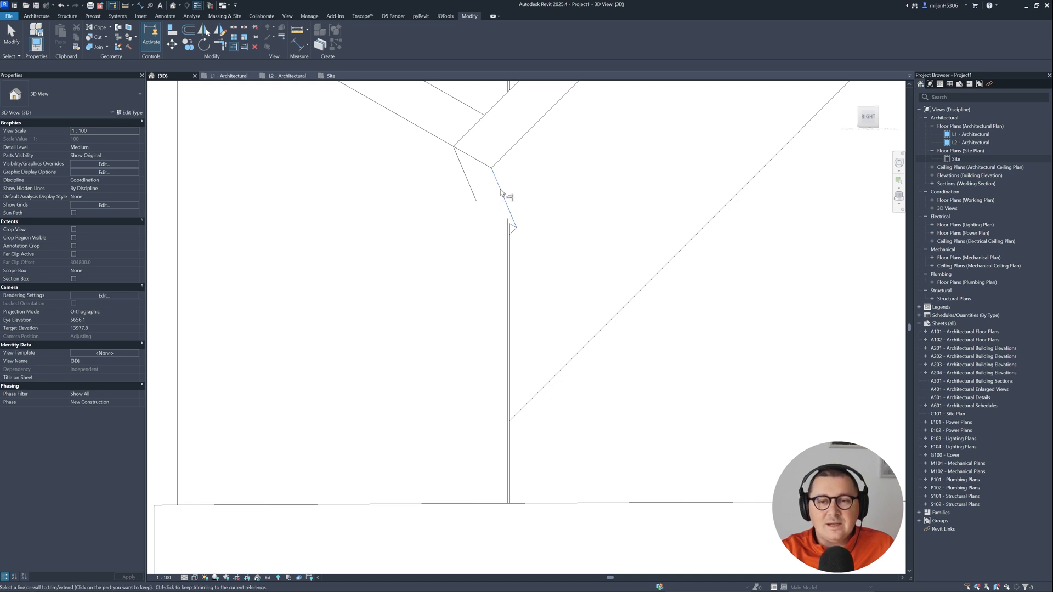
scroll(513, 250, "down", 1)
scroll(526, 336, "down", 5)
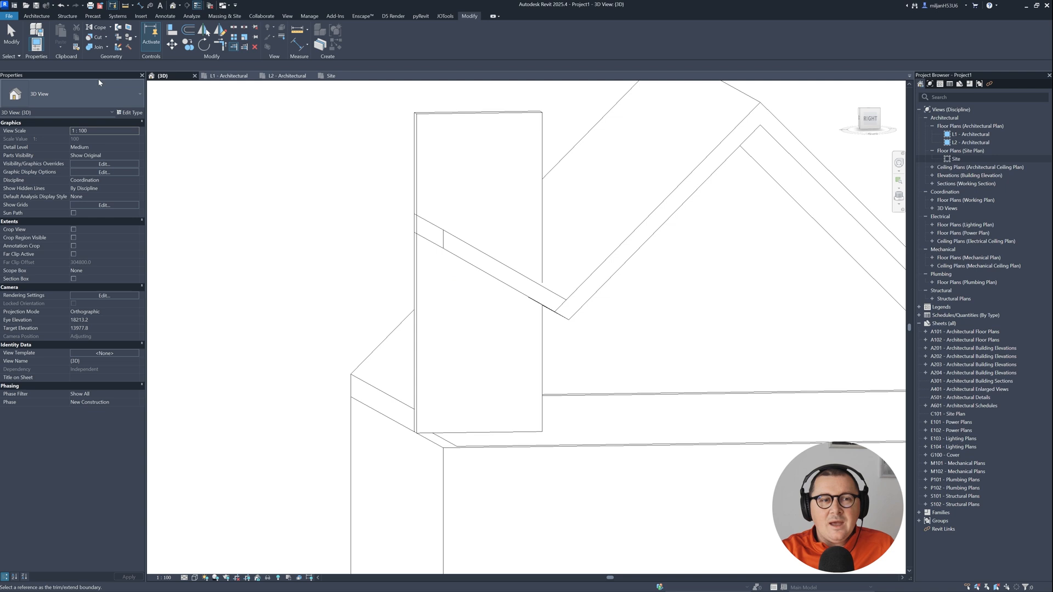
left_click(12, 35)
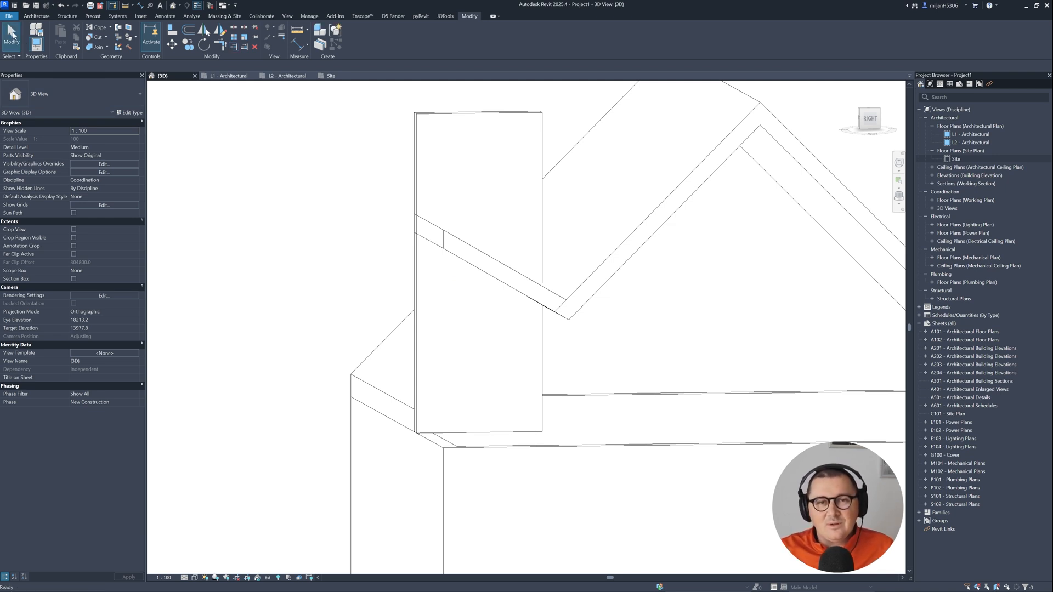
- Attach the top of the dormer's Generic - 200mm side wall to the small roof
middle_click_drag(395, 252, 345, 172, "shift")
left_click(392, 118)
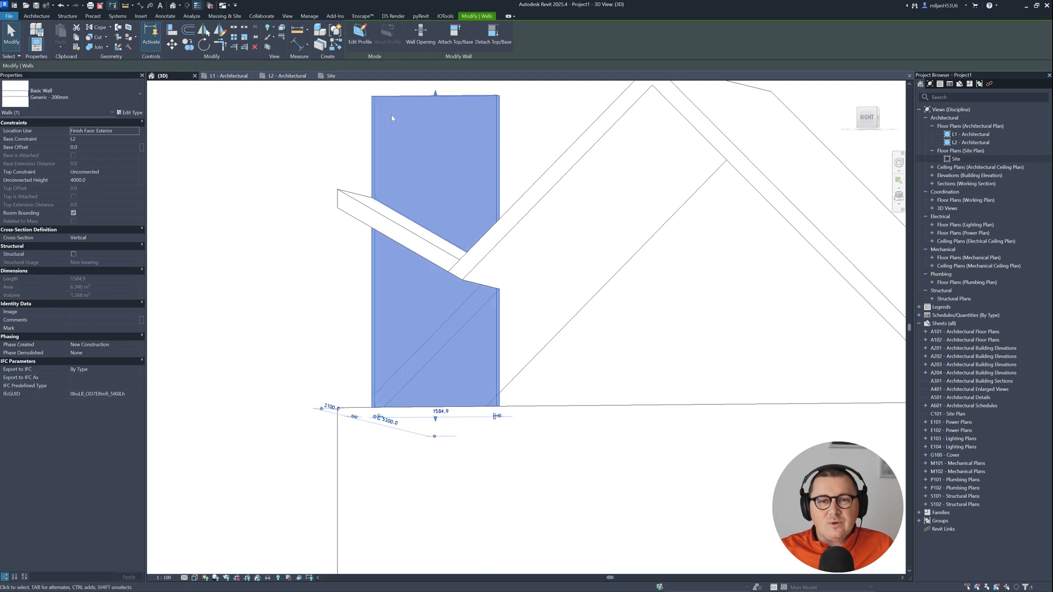
left_click(456, 34)
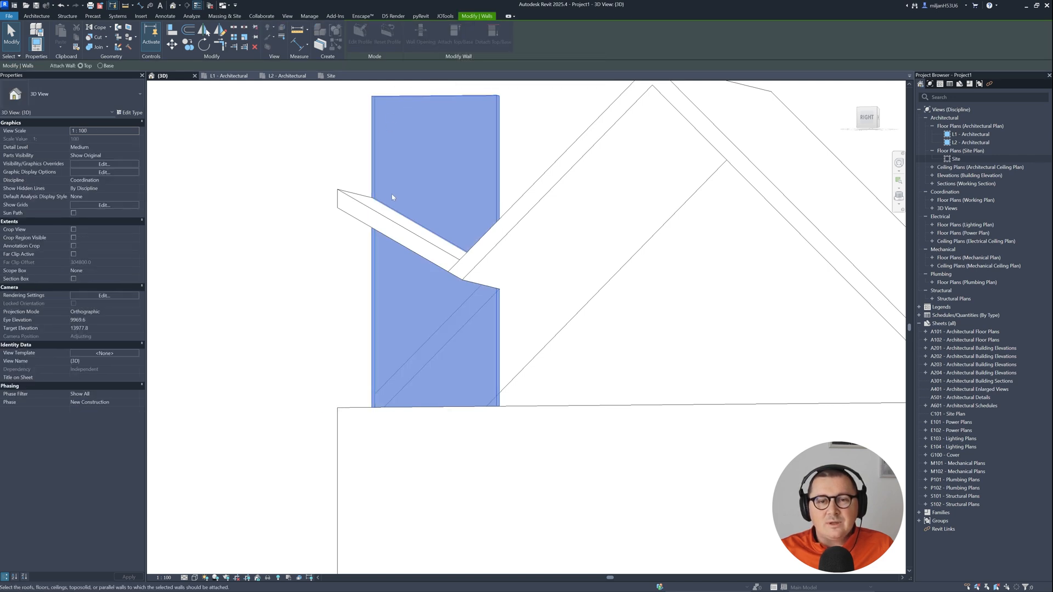
left_click(350, 199)
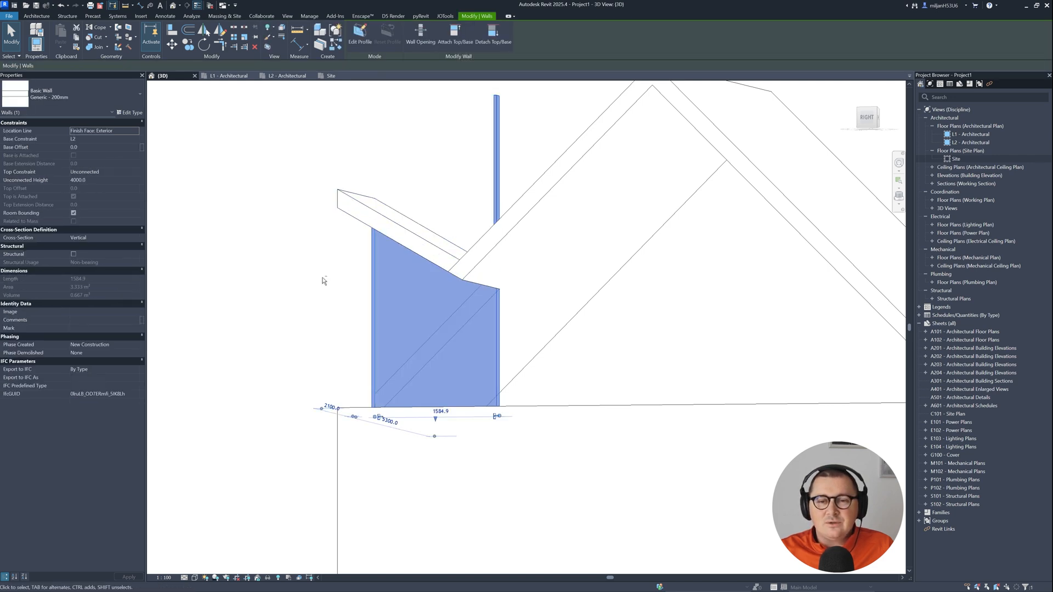
- Attach the top of the same dormer side wall to the main roof as well
middle_click_drag(324, 282, 417, 301, "shift")
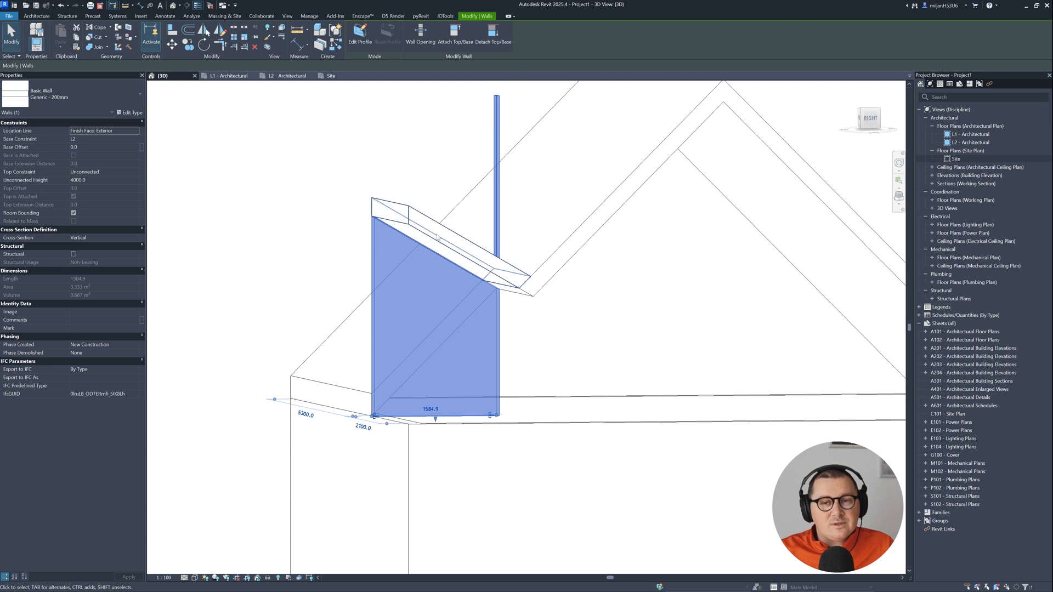
middle_click_drag(495, 213, 438, 211, "shift")
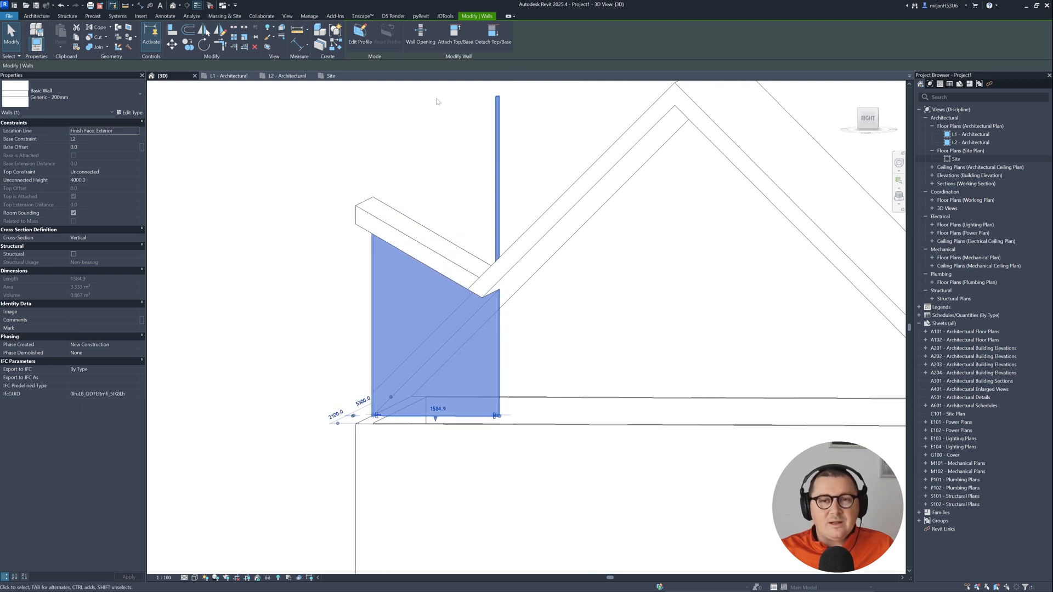
left_click(455, 34)
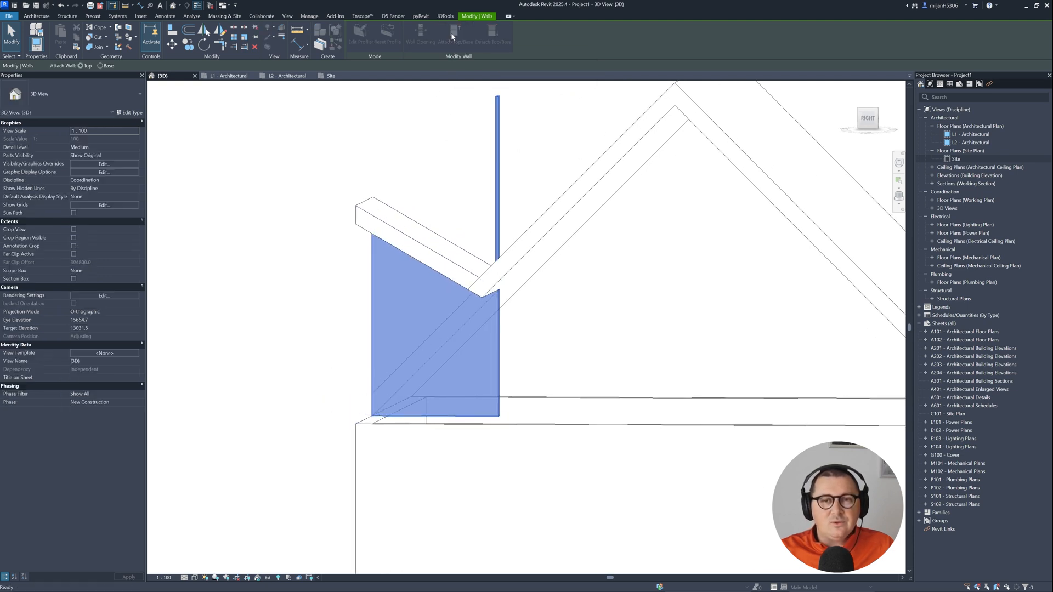
left_click(567, 216)
middle_click_drag(566, 216, 193, 96, "shift")
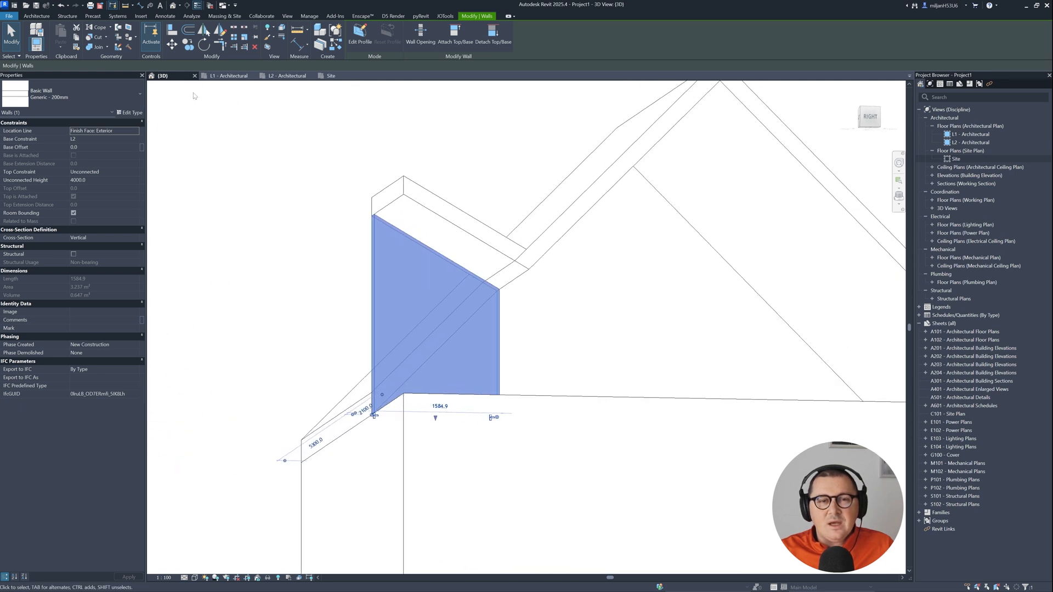
left_click(21, 48)
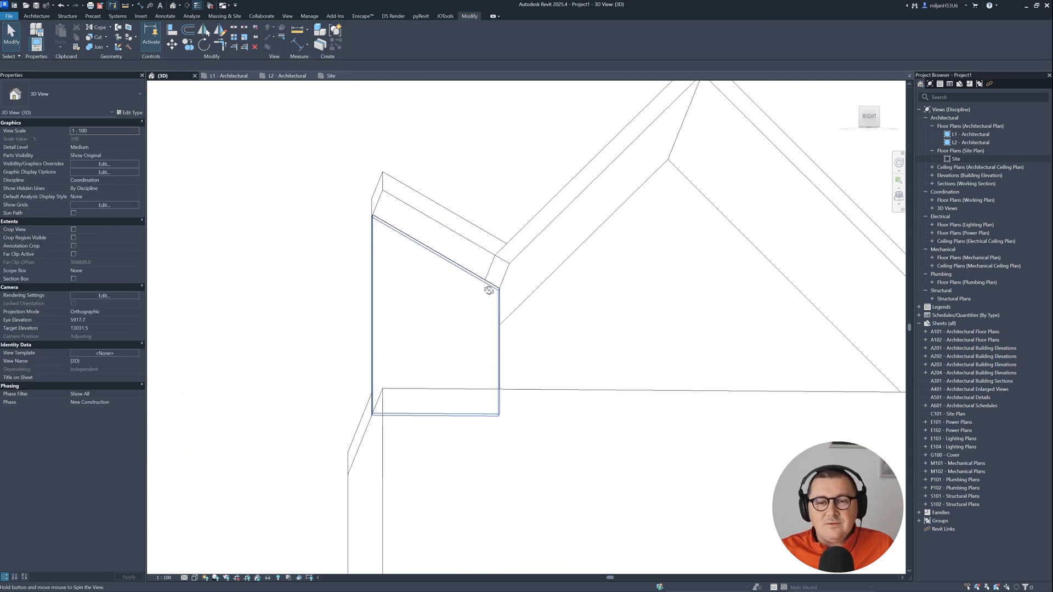
middle_click_drag(489, 287, 495, 263, "shift")
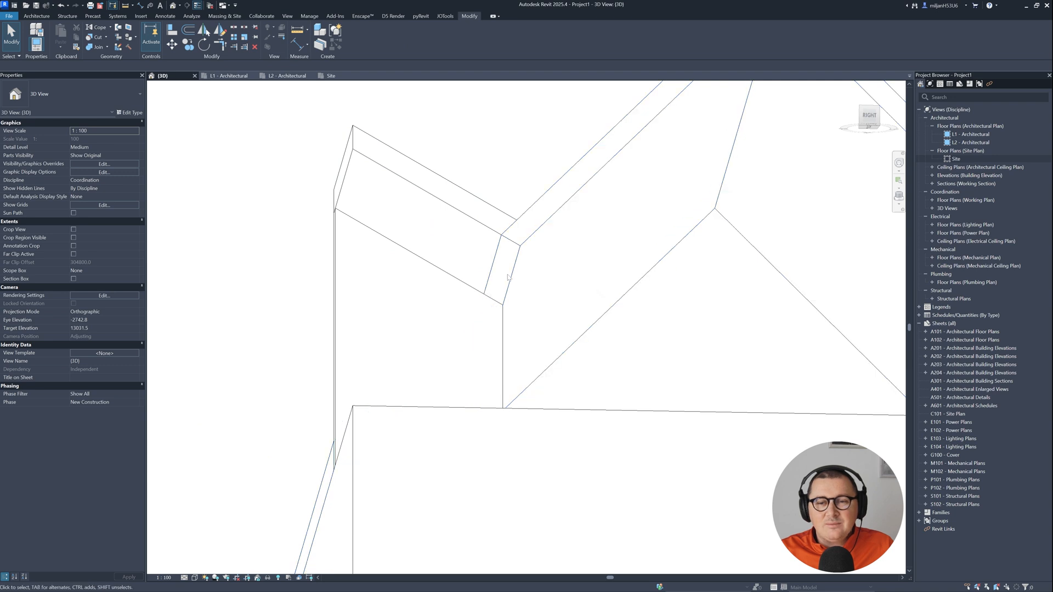
left_click(109, 46)
left_click(137, 62)
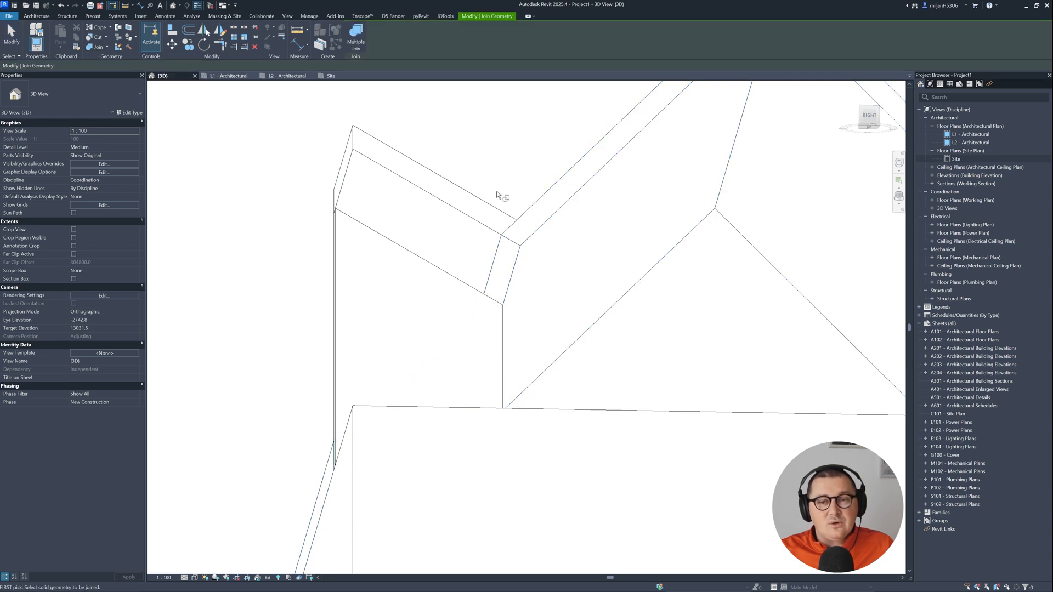
middle_click_drag(482, 236, 439, 267, "shift")
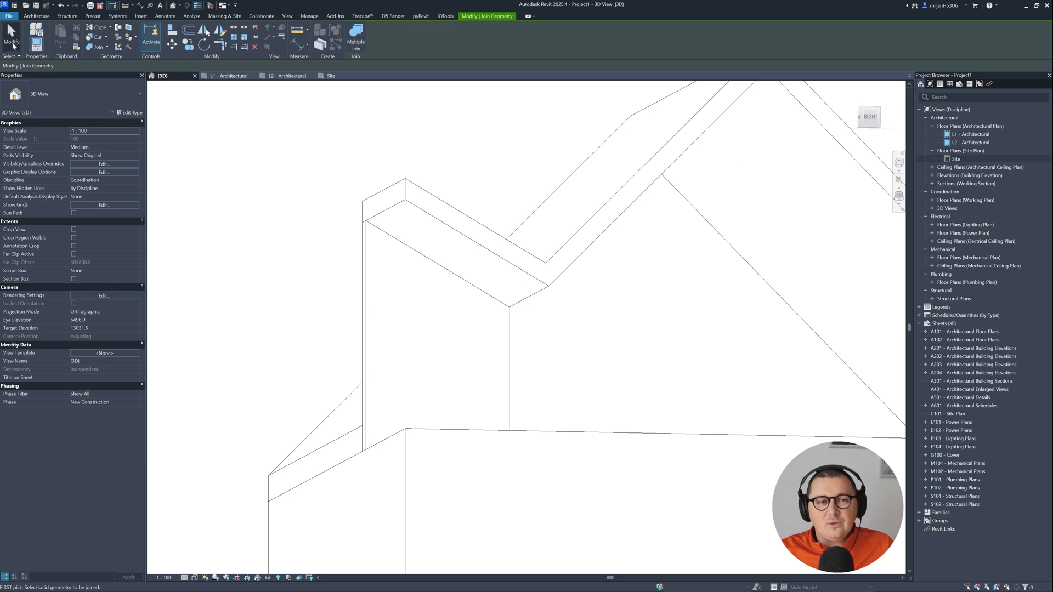
scroll(726, 268, "down", 3)
middle_click_drag(614, 385, 496, 335, "shift")
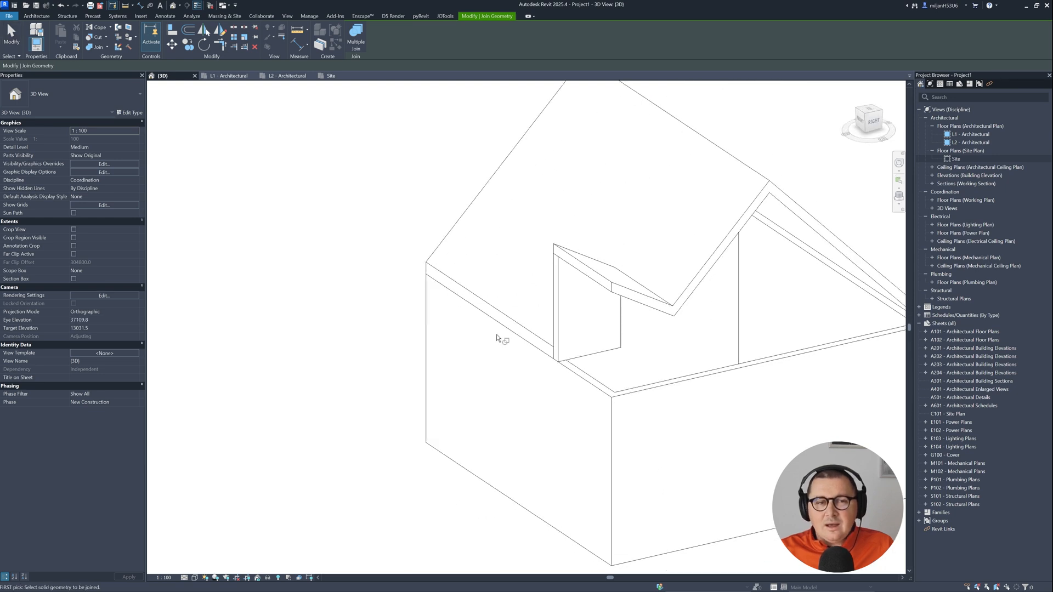
left_click(20, 43)
- Select the chain of four connected exterior walls based on L1 and attach their tops to the main roof
scroll(348, 258, "down", 1)
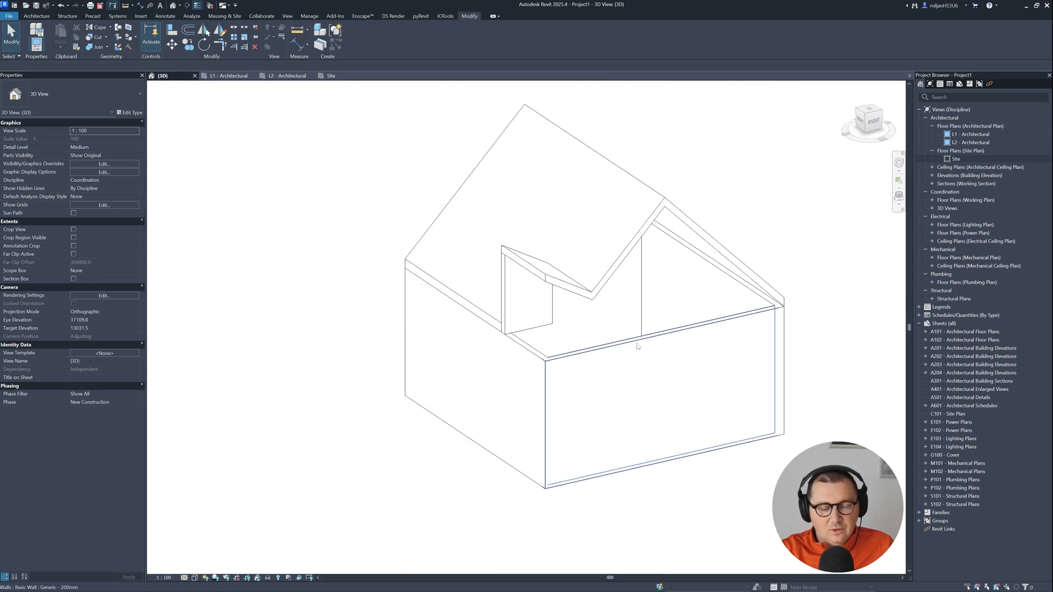
key("Tab")
left_click(637, 346)
left_click(415, 37)
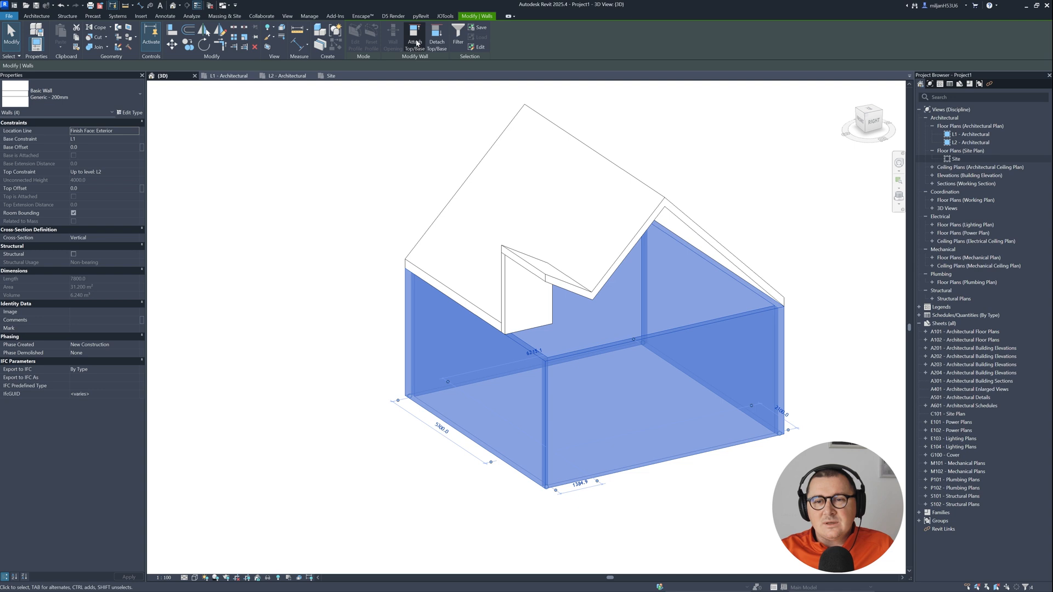
left_click(620, 248)
key("Escape")
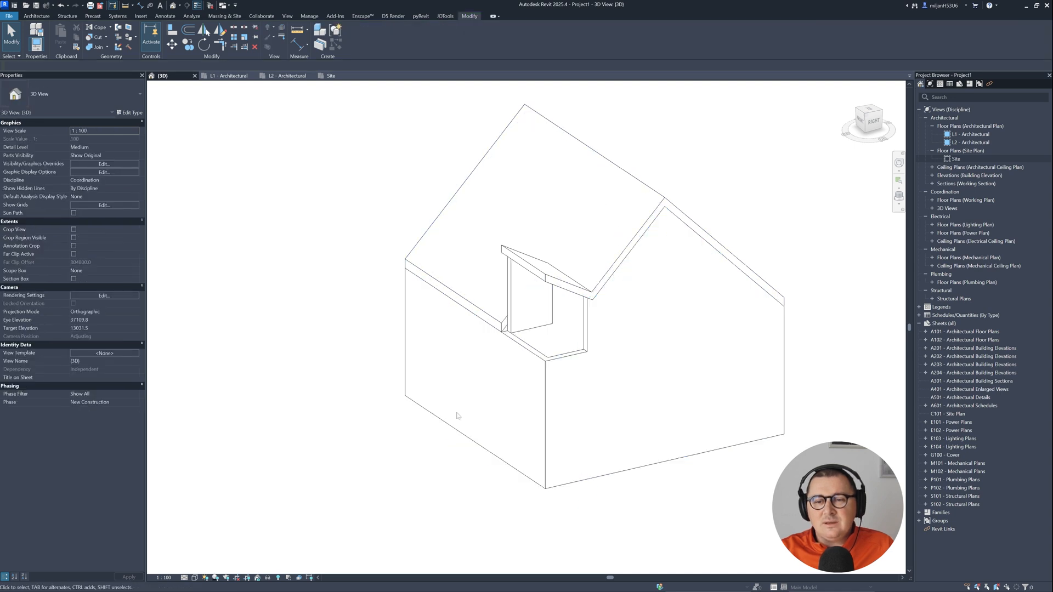
- Attach the top of the gable-end wall beside the dormer to the small roof
left_click(569, 355)
scroll(584, 357, "up", 2)
left_click(455, 35)
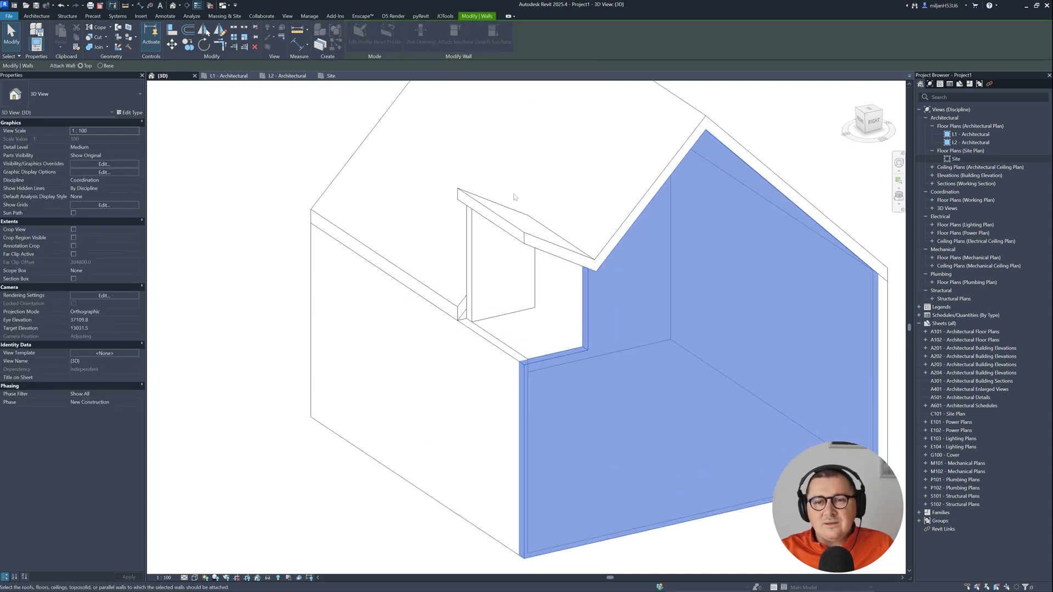
left_click(532, 245)
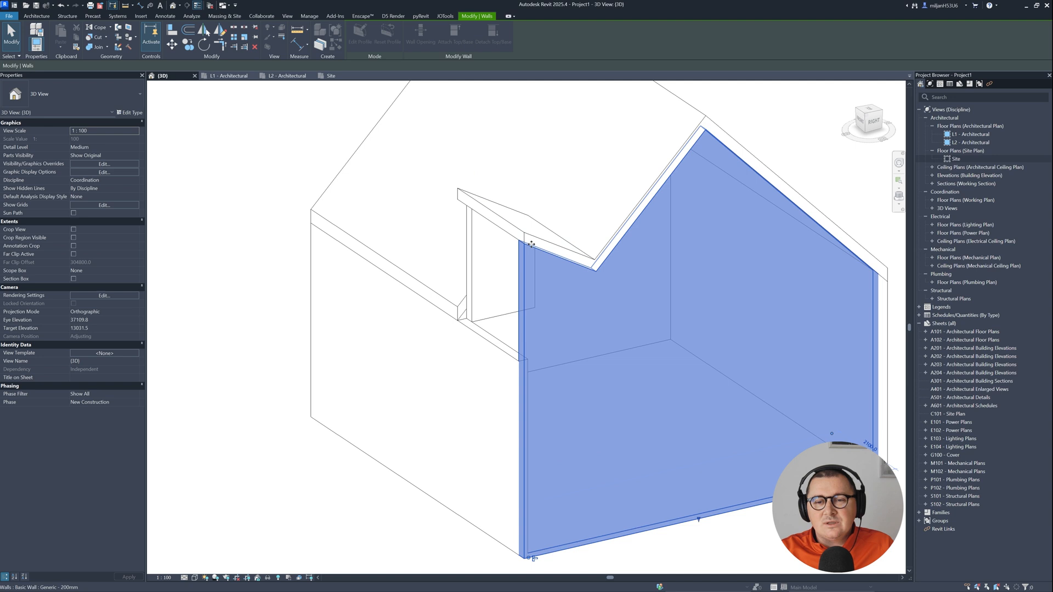
- Attach the top of the exterior wall below the dormer's open side to the small roof so it closes the dormer
left_click(470, 323)
left_click(454, 36)
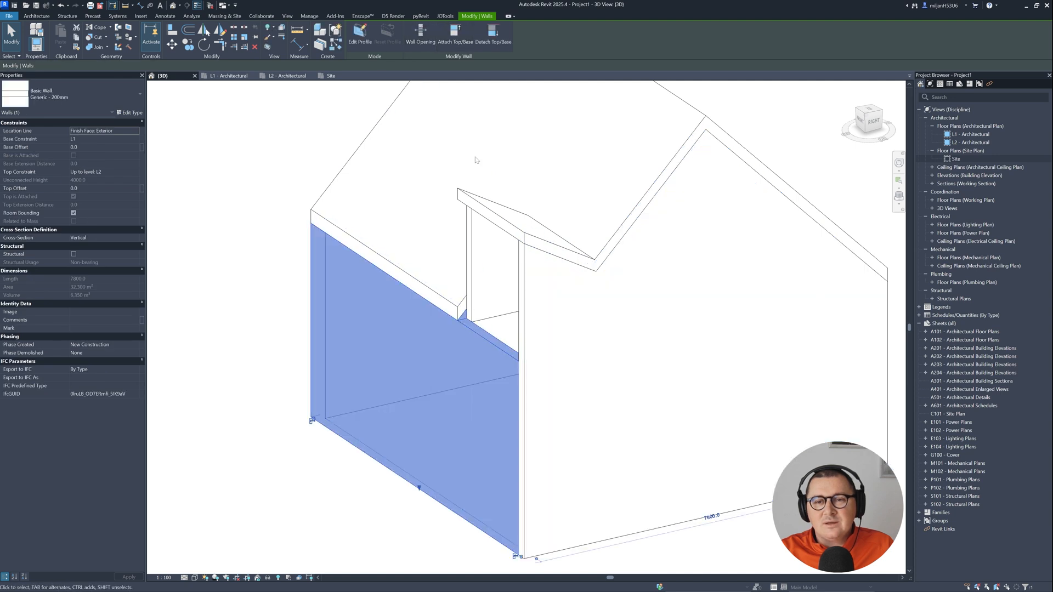
left_click(480, 225)
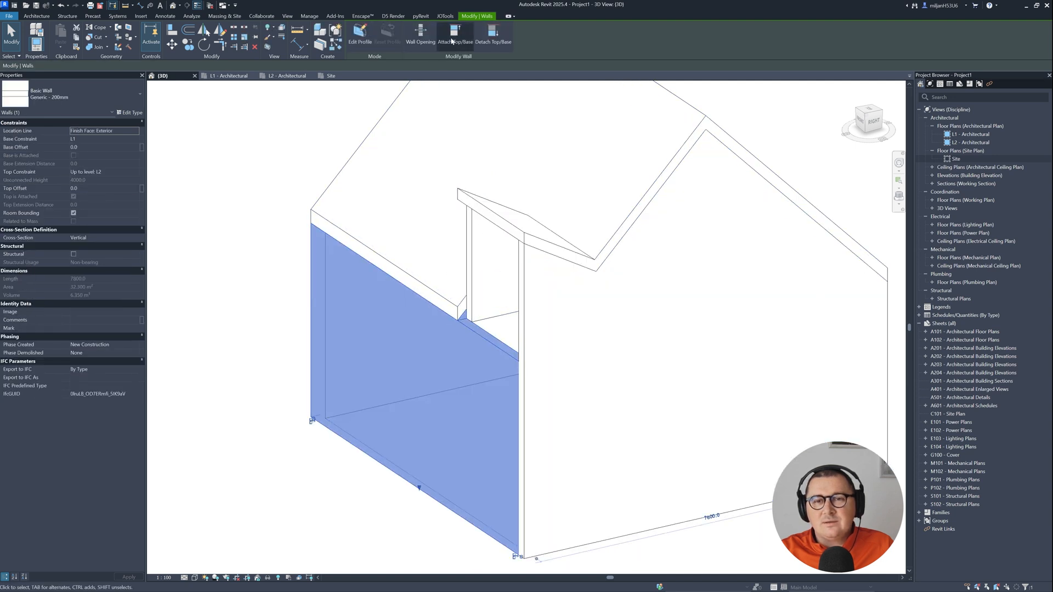
left_click(451, 41)
left_click(494, 205)
middle_click_drag(380, 291, 504, 311, "shift")
key("Escape")
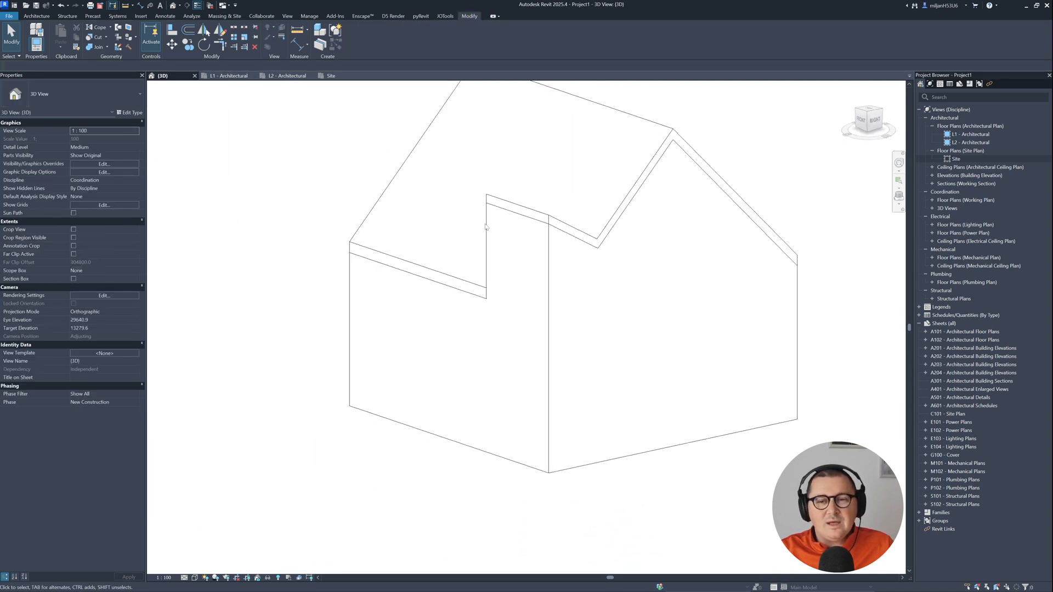
scroll(504, 224, "up", 3)
scroll(549, 287, "down", 4)
middle_click_drag(545, 289, 530, 305, "shift")
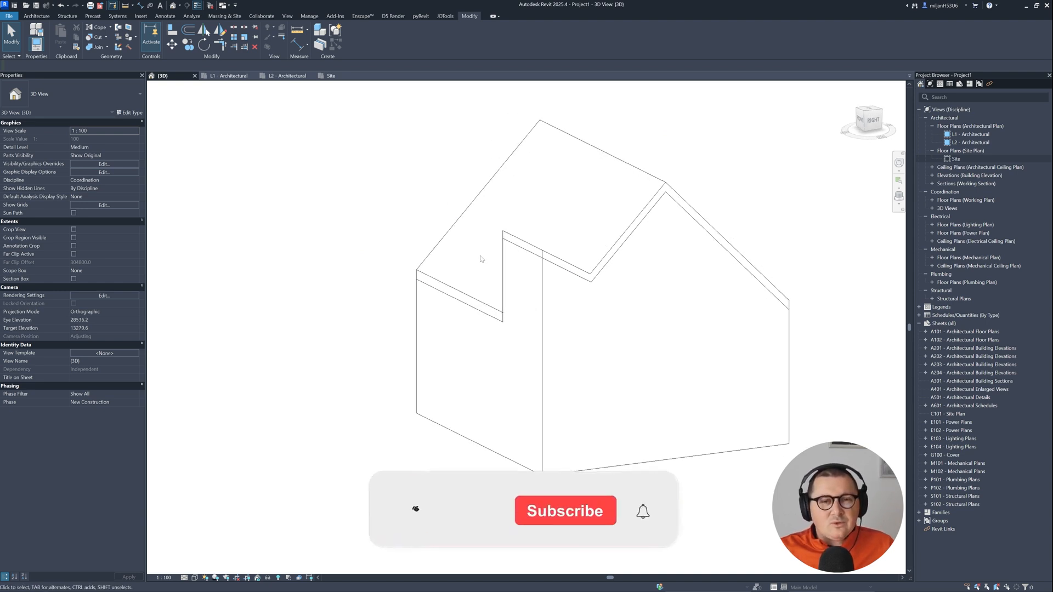
- Switch to the photo viewer and look through the corner dormer reference images 002.jpg to 004.jpg
key("alt+Tab")
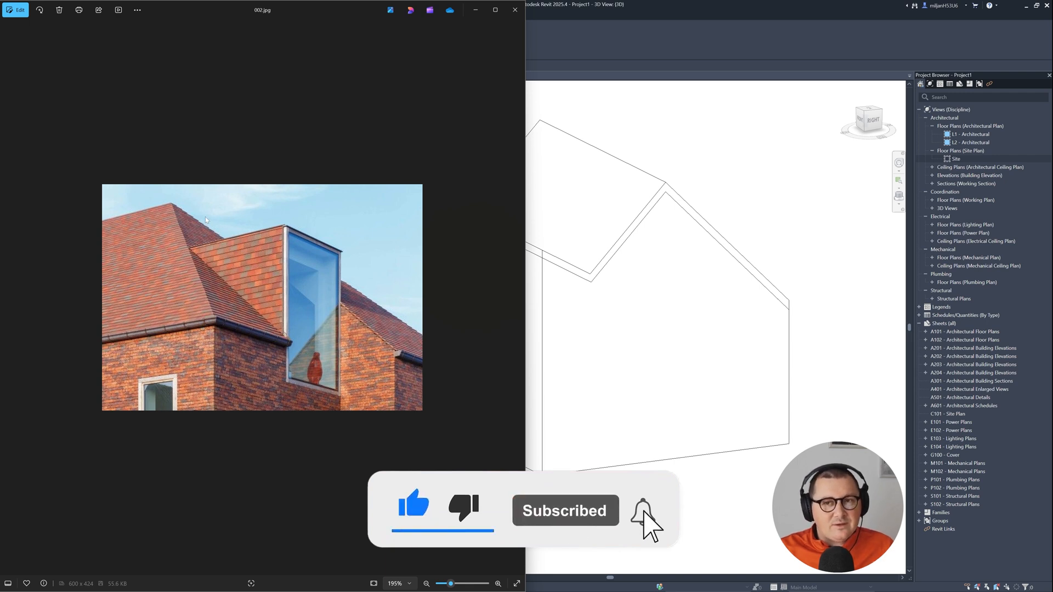
key("Right")
key("Right")
scroll(252, 246, "up", 5)
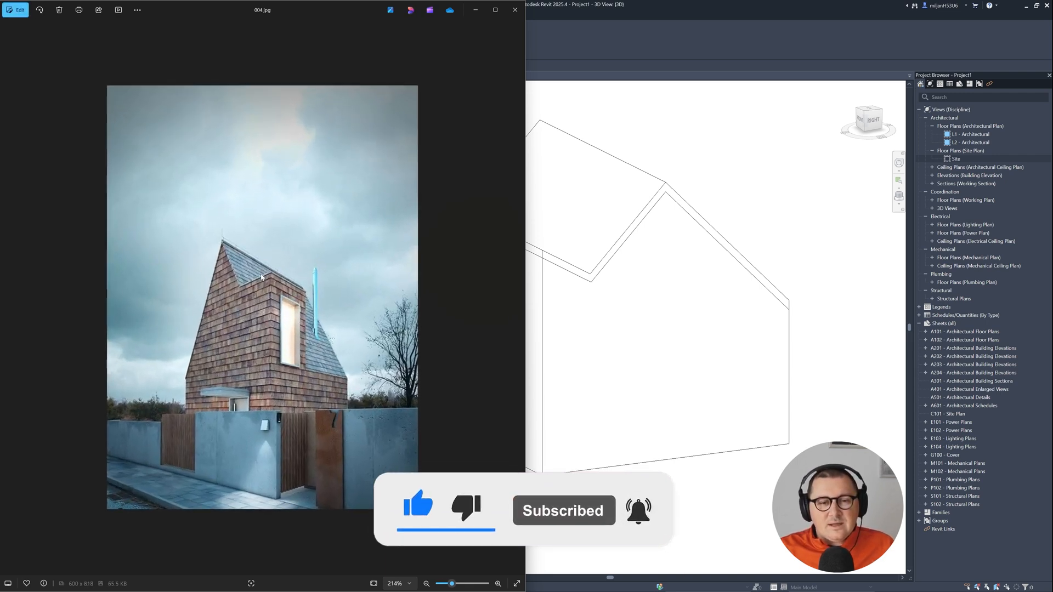
left_click(637, 51)
- Start a roof by footprint in the L2 plan and sketch a rectangle about 1800 by 1600 at the building's opposite corner
middle_click_drag(256, 233, 322, 106, "shift")
left_click(287, 76)
scroll(432, 254, "down", 1)
middle_click_drag(291, 230, 340, 302)
scroll(341, 299, "up", 1)
left_click(47, 17)
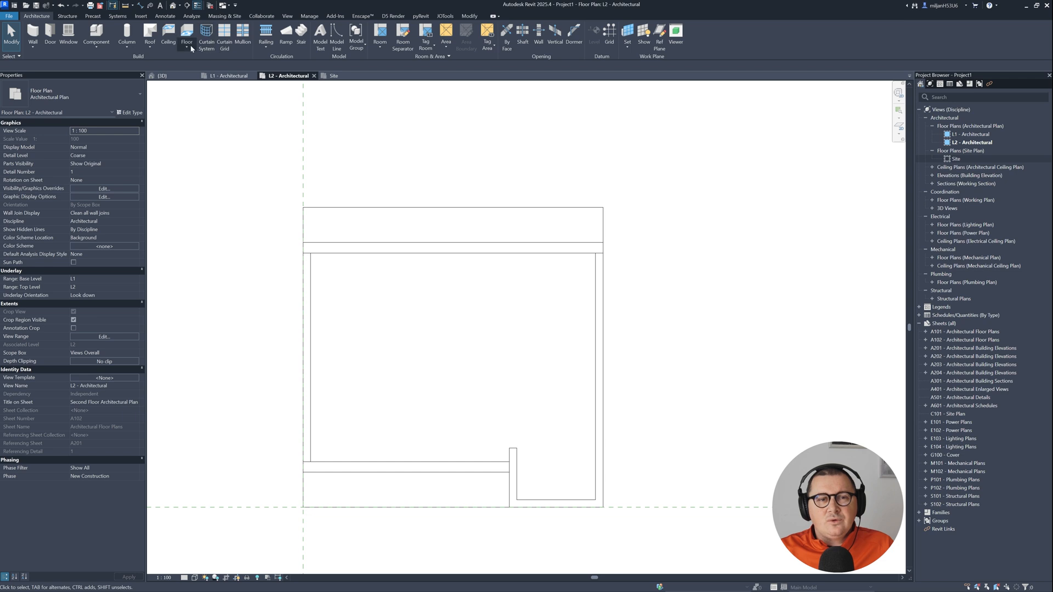
left_click(150, 47)
left_click(165, 57)
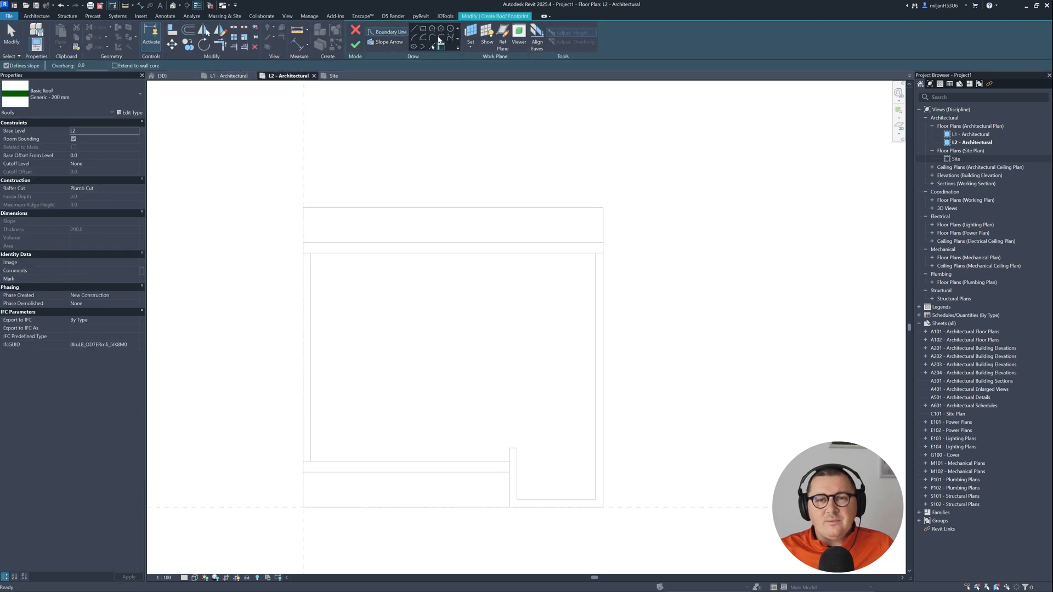
left_click(422, 28)
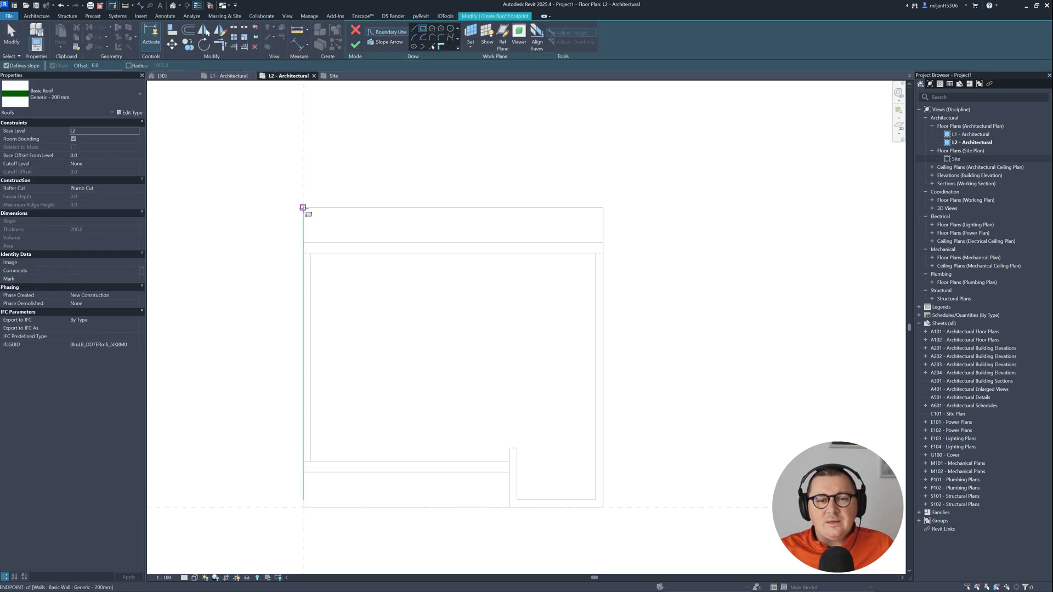
left_click(302, 207)
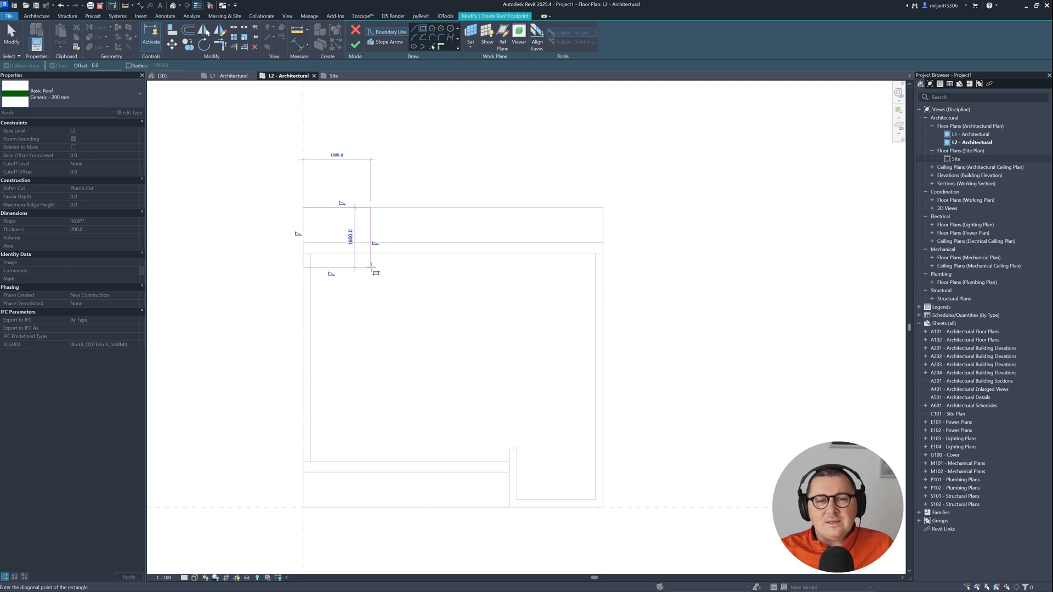
left_click(371, 267)
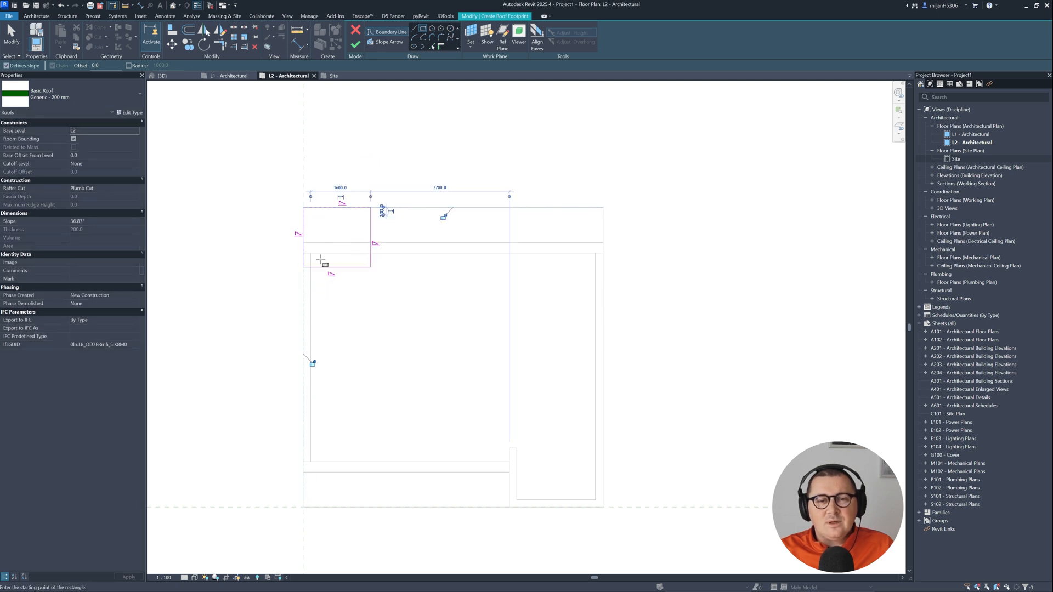
left_click(12, 36)
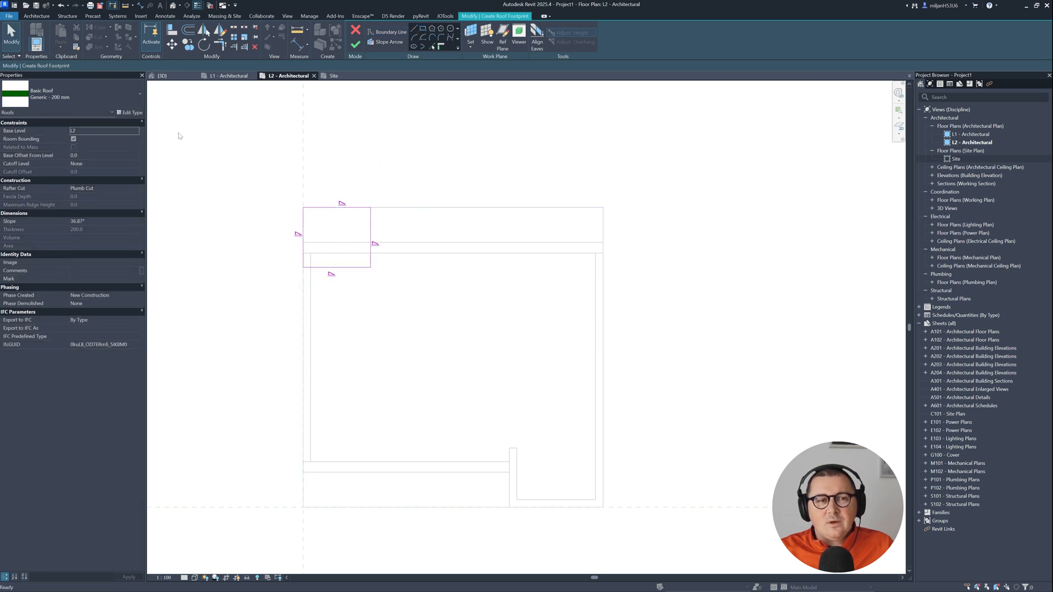
- Select all four boundary lines of the rectangular roof sketch and turn off Defines Roof Slope for them
left_click(344, 268)
left_click(368, 296)
scroll(368, 245, "up", 3)
left_click(373, 212)
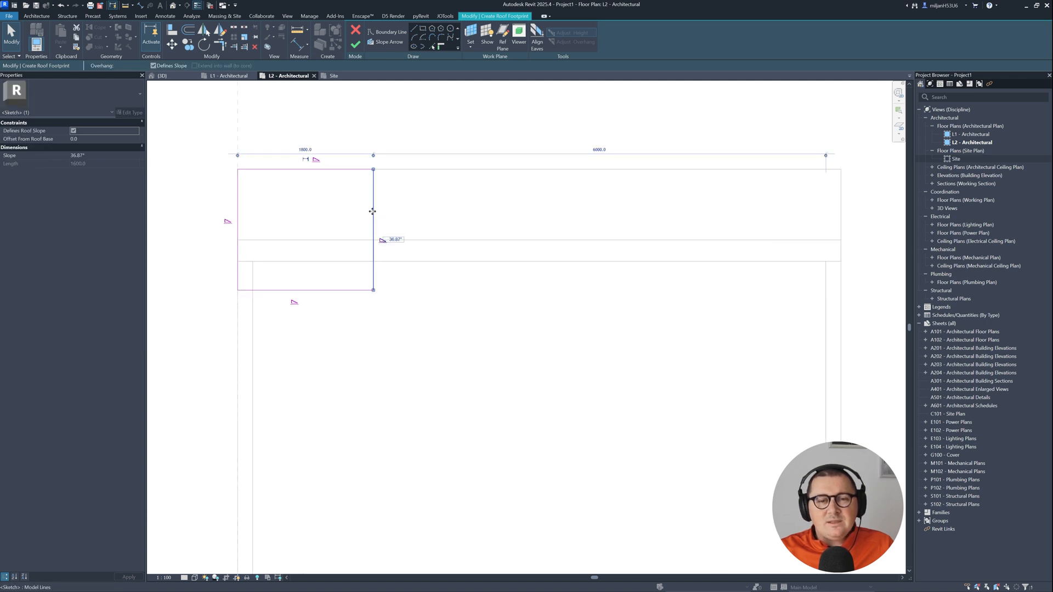
left_click(343, 124)
left_click_drag(433, 123, 206, 299)
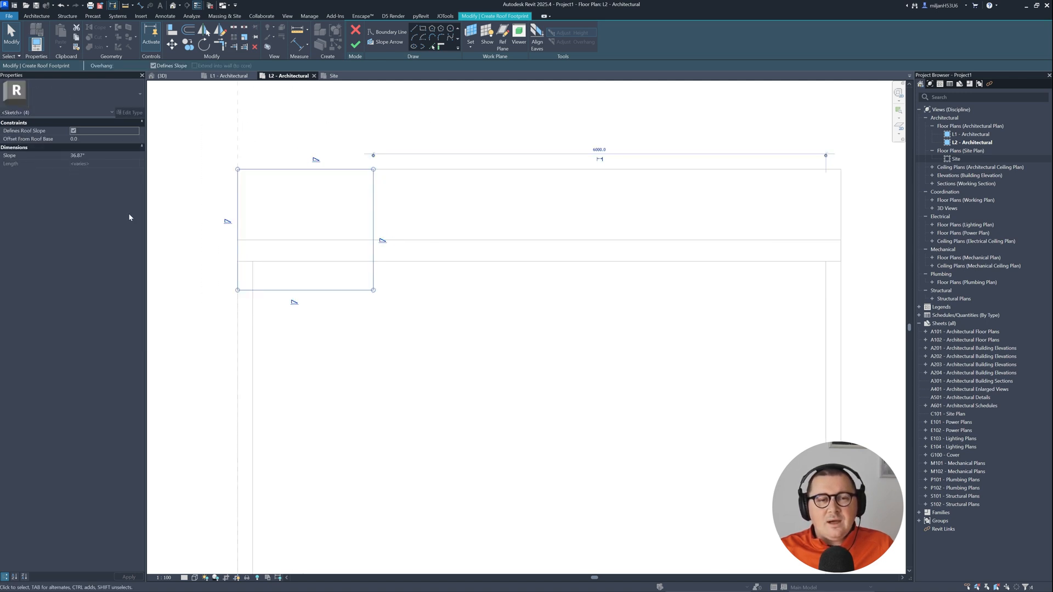
left_click(73, 130)
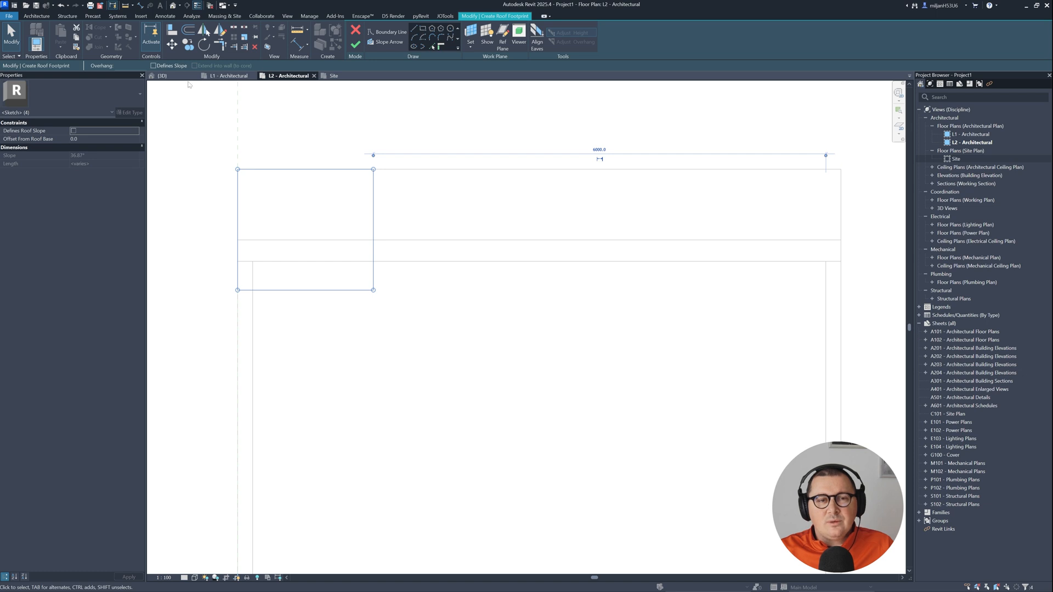
- Finish the flat roof footprint and raise the roof above the main roof's eave with a base offset from L2
left_click(165, 76)
left_click(355, 43)
mouse_move(351, 330)
middle_mouse_down("shift")
mouse_move(328, 343)
mouse_move(336, 339)
middle_mouse_up("shift")
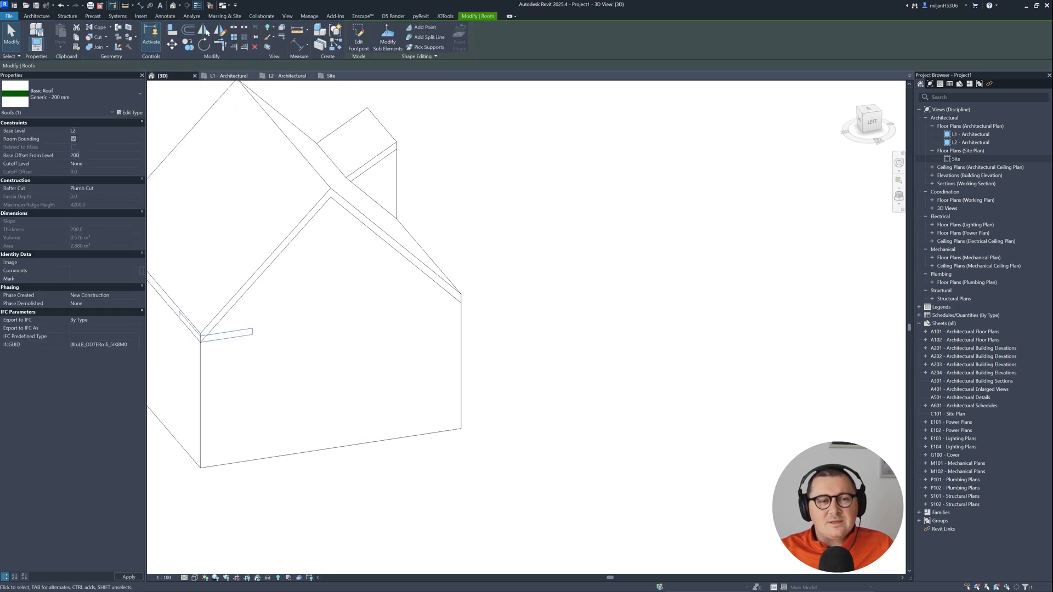
middle_click_drag(171, 199, 406, 373, "shift")
key("Escape")
scroll(512, 278, "up", 2)
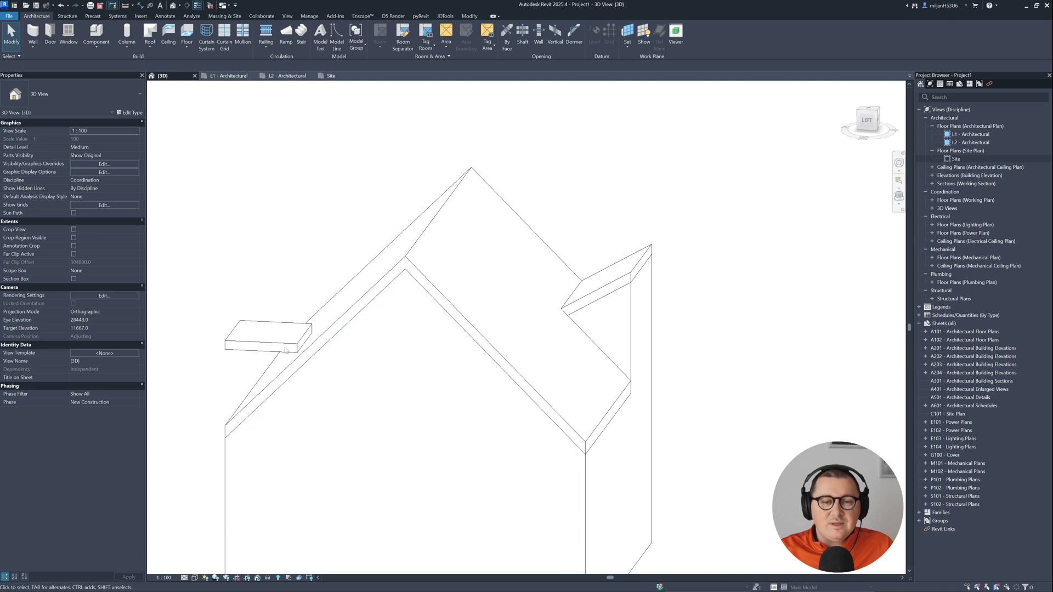
middle_click_drag(282, 350, 329, 237, "shift")
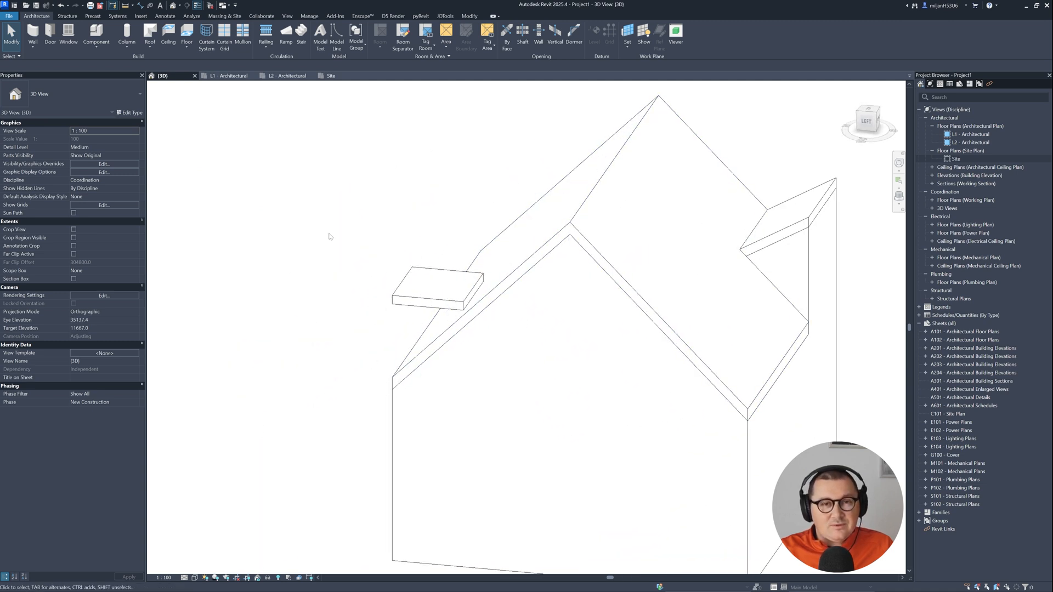
- Join the edge of the new flat roof to the main roof's slope, and dismiss the save reminder without saving
left_click(469, 17)
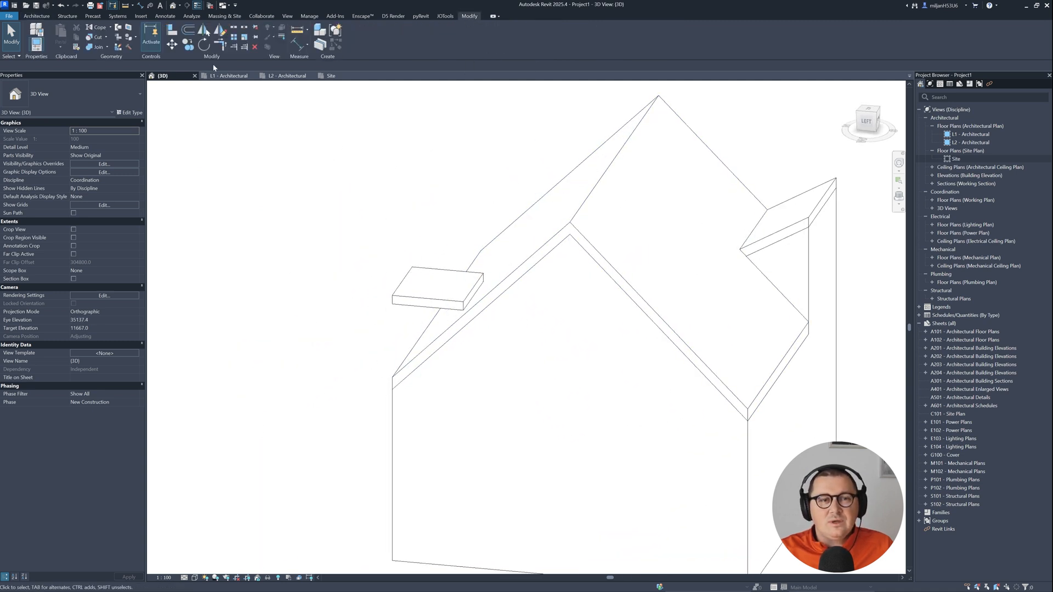
left_click(119, 28)
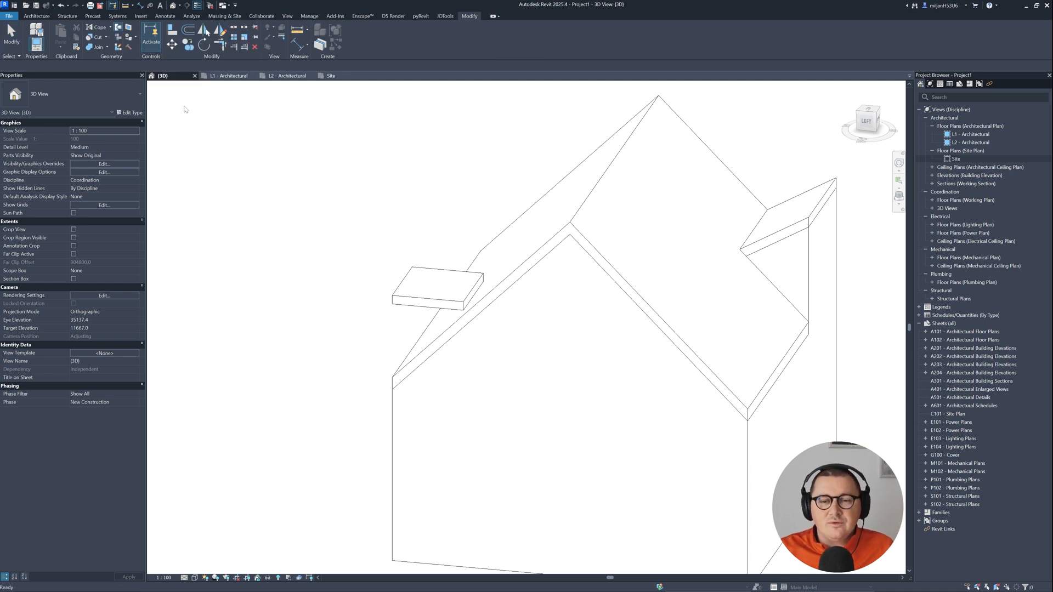
left_click(475, 286)
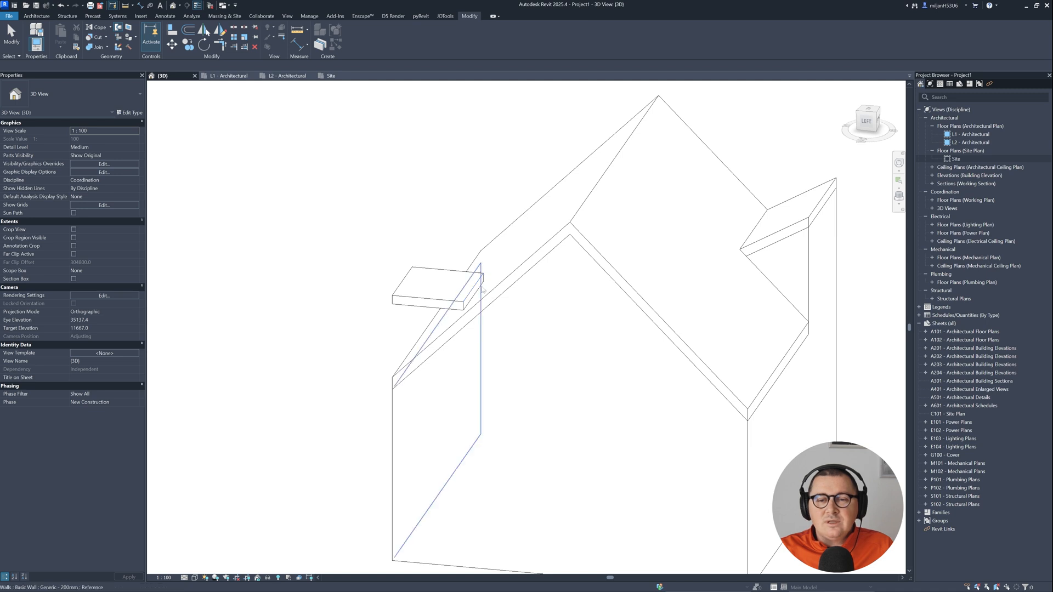
left_click(491, 288)
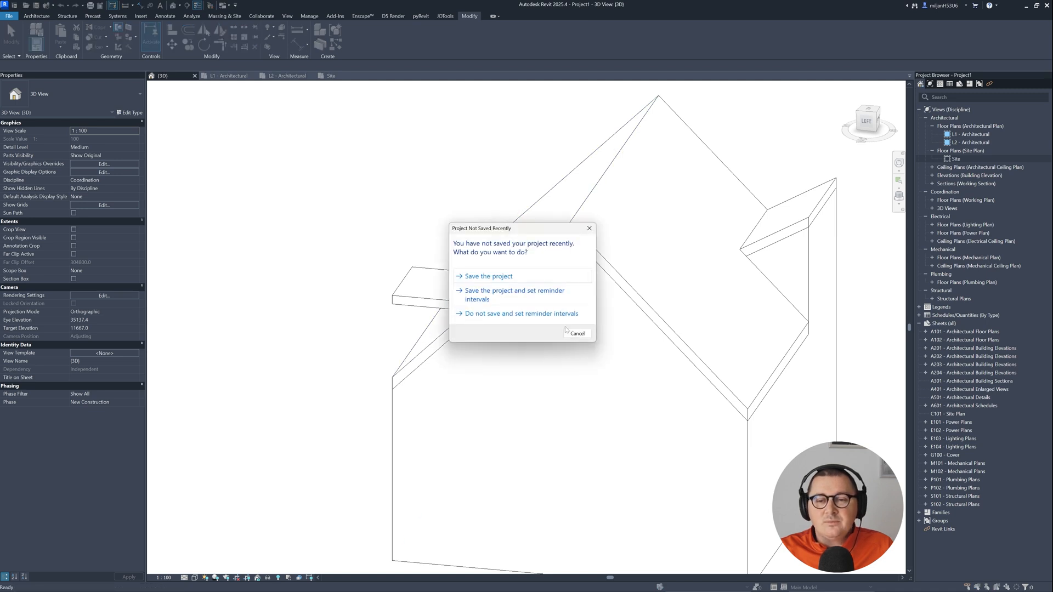
left_click(570, 332)
middle_click_drag(285, 329, 557, 332, "shift")
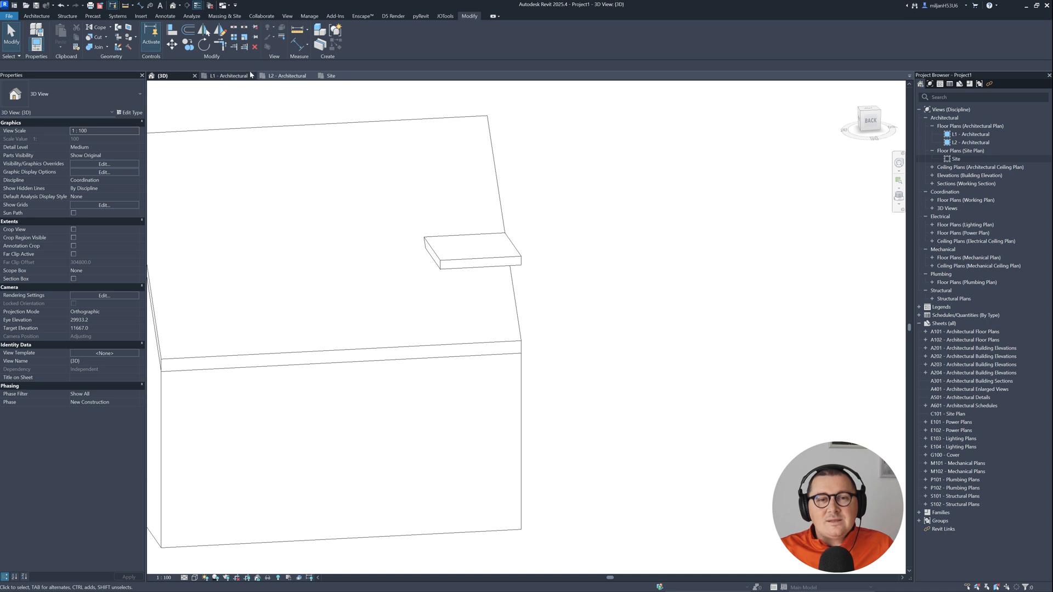
- Draw a Generic - 200mm wall about 1817 mm long under the new flat roof's inner side edge in the Site plan
left_click(278, 76)
scroll(446, 236, "down", 3)
left_click(330, 76)
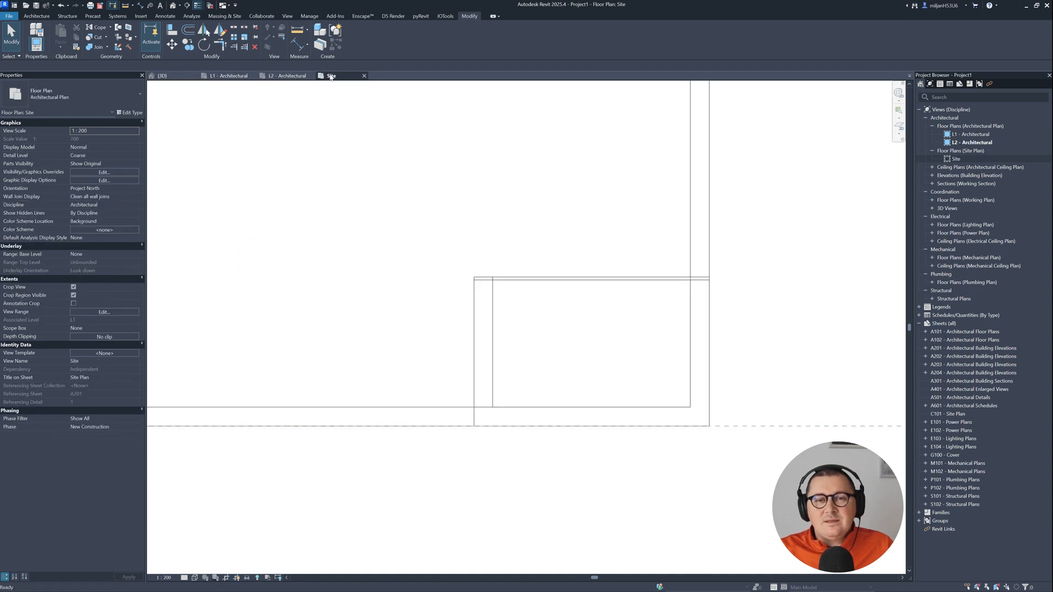
left_click(496, 332)
scroll(411, 318, "down", 3)
scroll(437, 373, "up", 5)
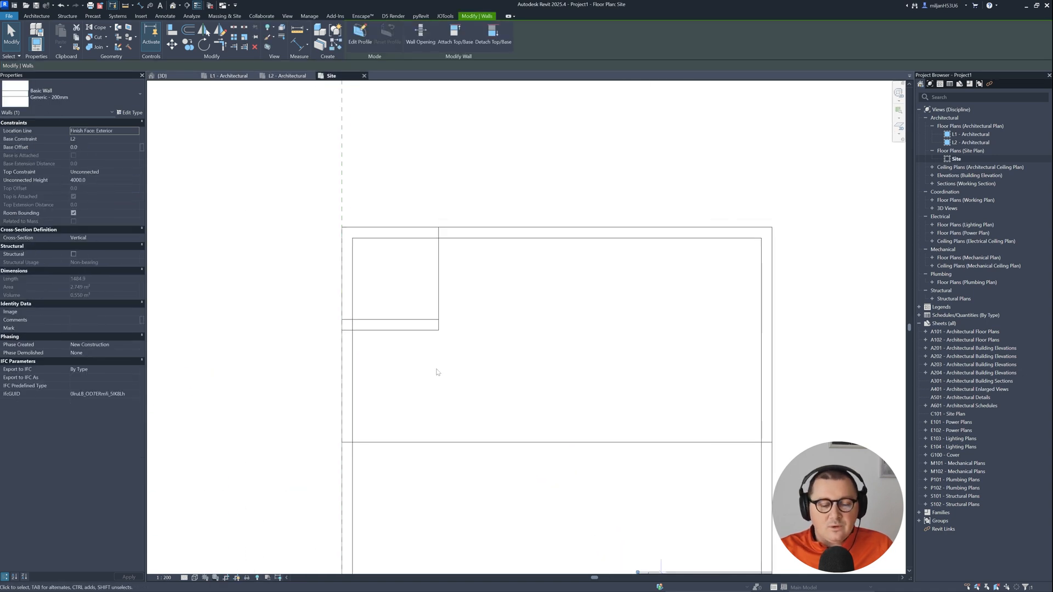
key("w")
key("a")
left_click(438, 330)
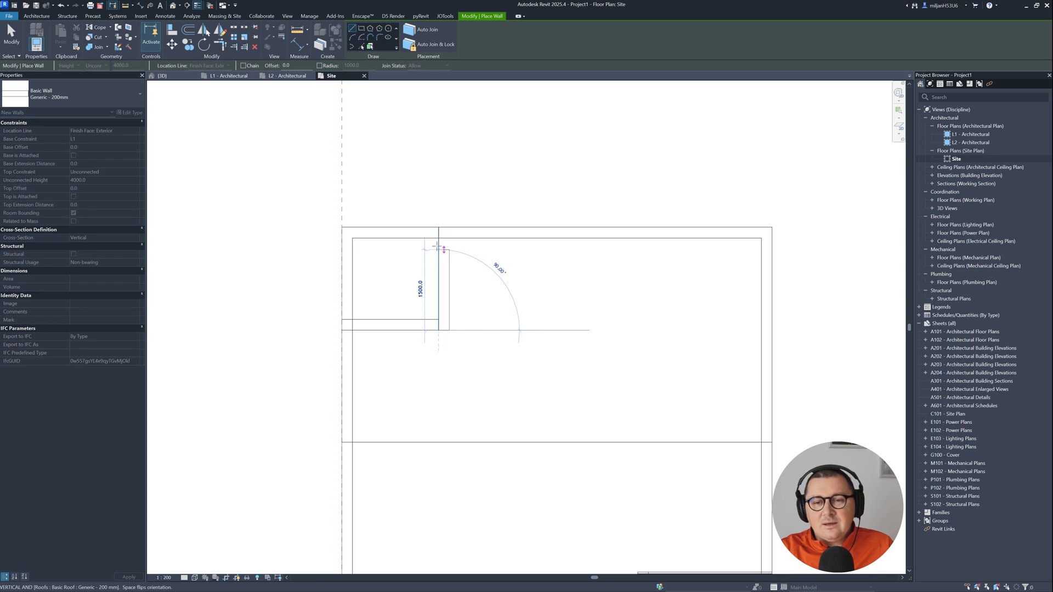
left_click(438, 232)
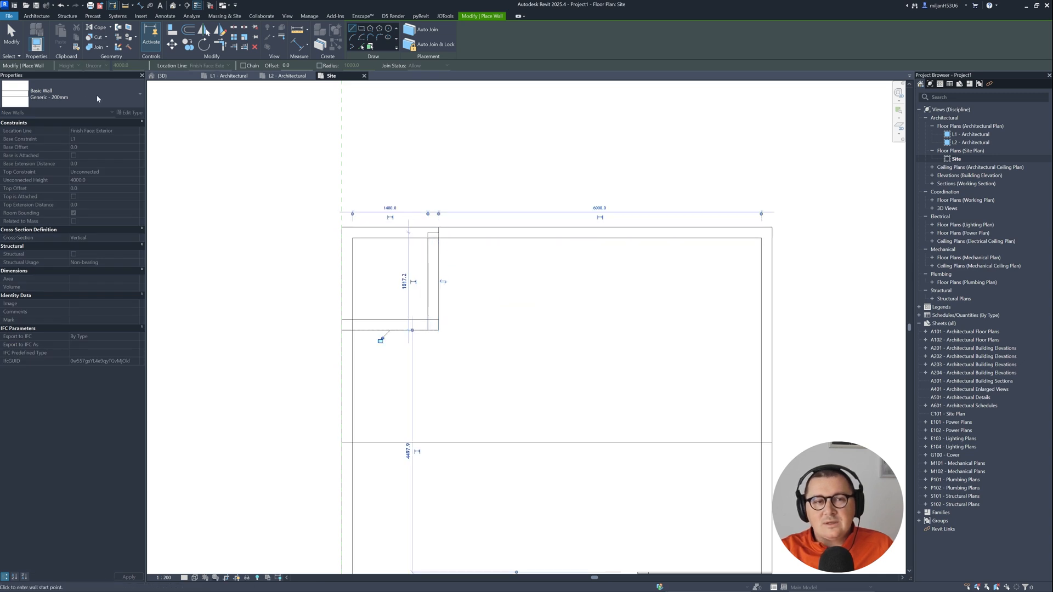
left_click(13, 35)
- Set the base constraint of the new dormer side wall to L2 and check it in the 3D view
left_click(163, 76)
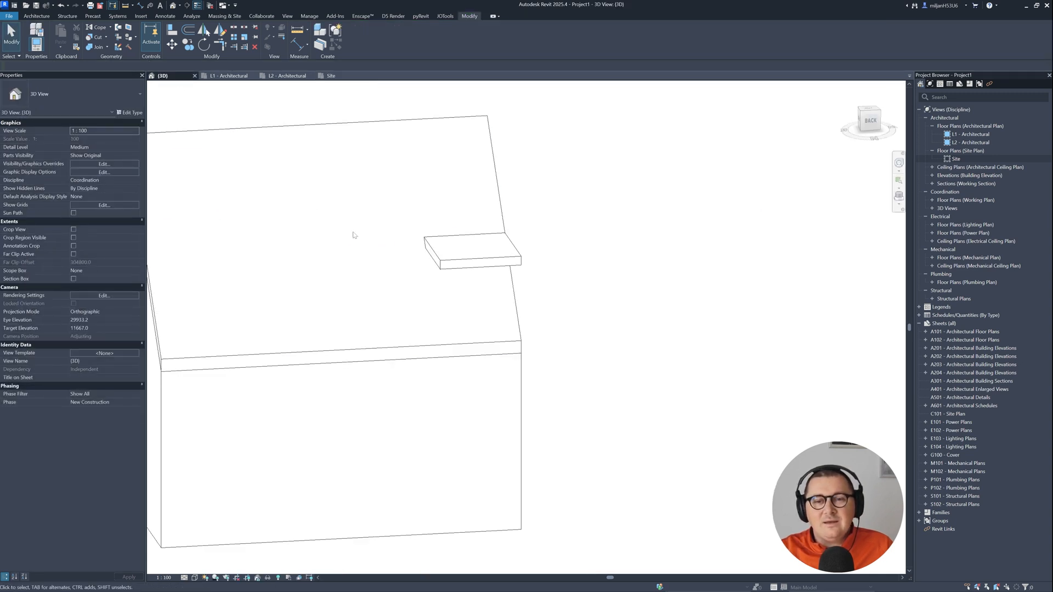
middle_click_drag(369, 283, 390, 275, "shift")
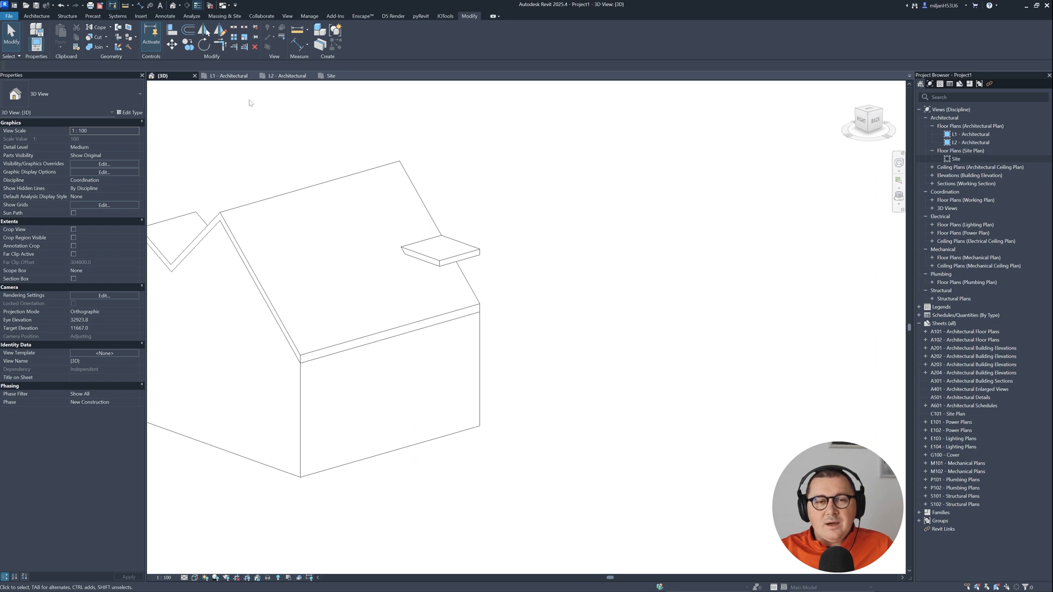
left_click(330, 76)
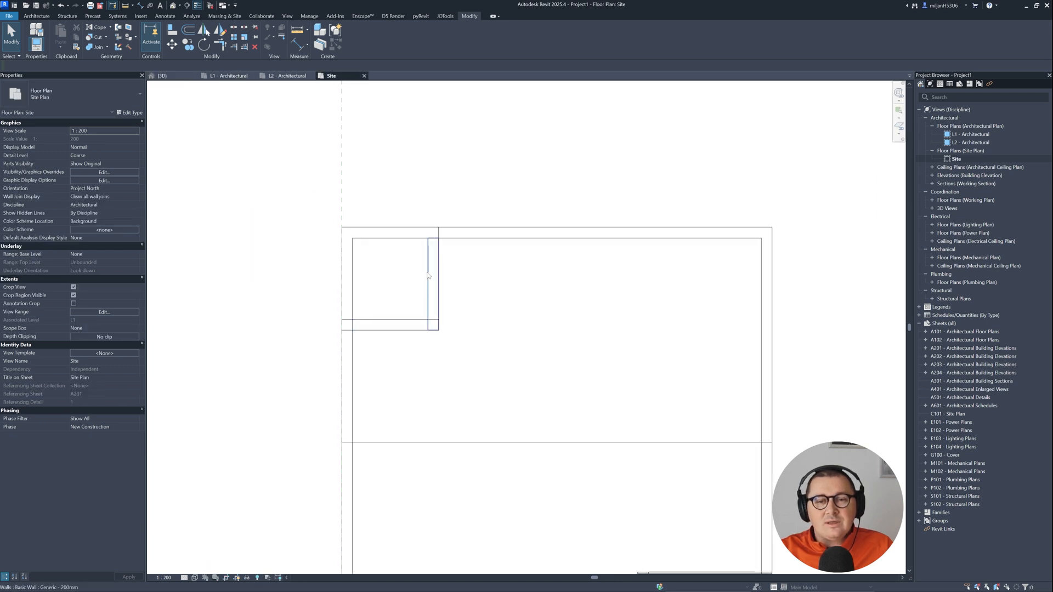
left_click(428, 276)
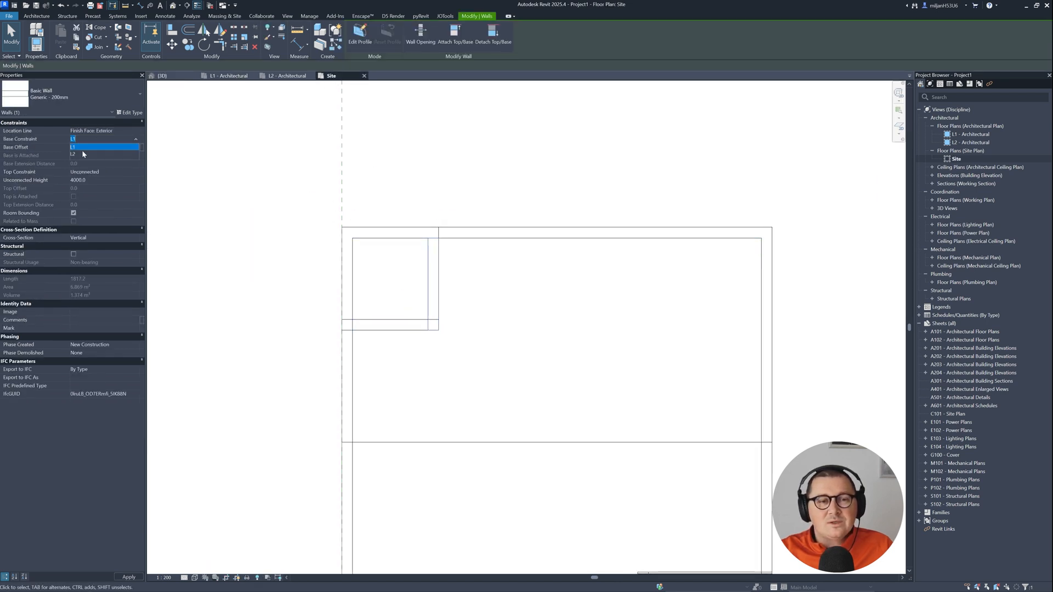
left_click(83, 154)
left_click(162, 75)
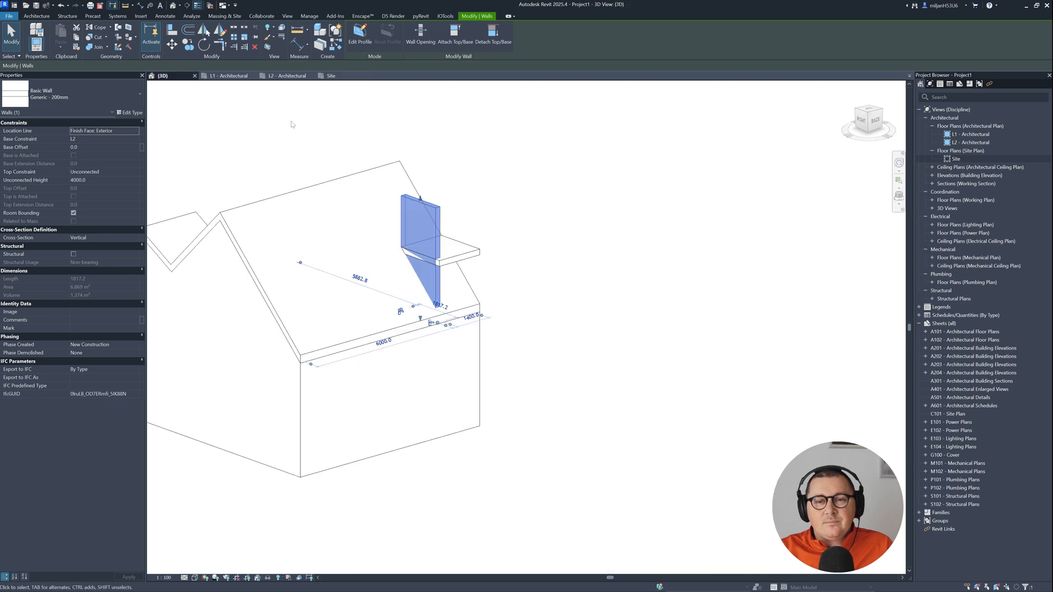
left_click(291, 124)
scroll(445, 181, "up", 2)
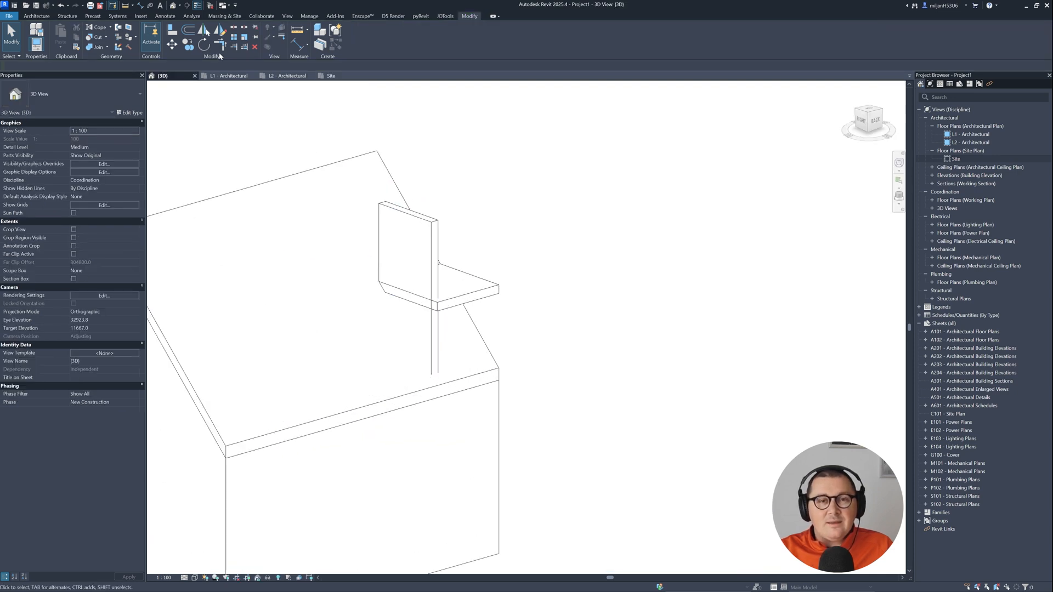
- Start a dormer opening in the main roof and pick the flat roof, side wall and main roof edges as its boundary
left_click(40, 16)
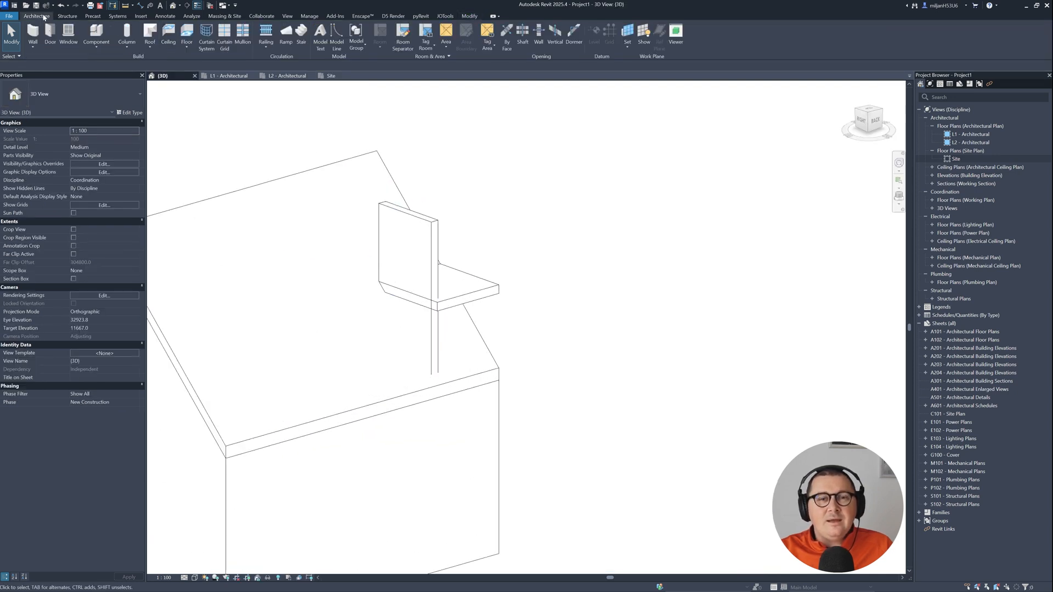
left_click(573, 34)
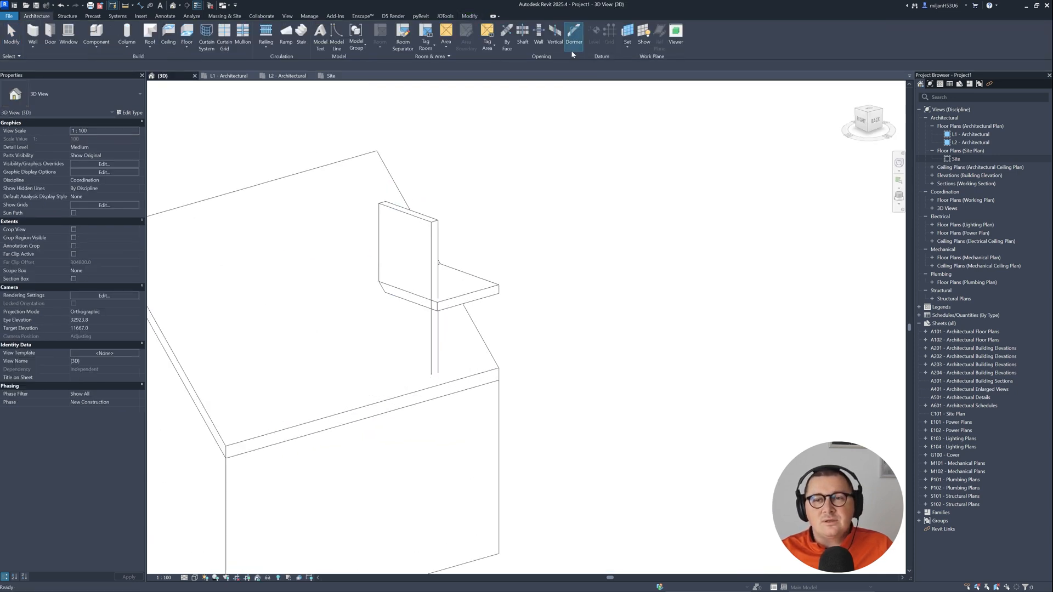
left_click(486, 345)
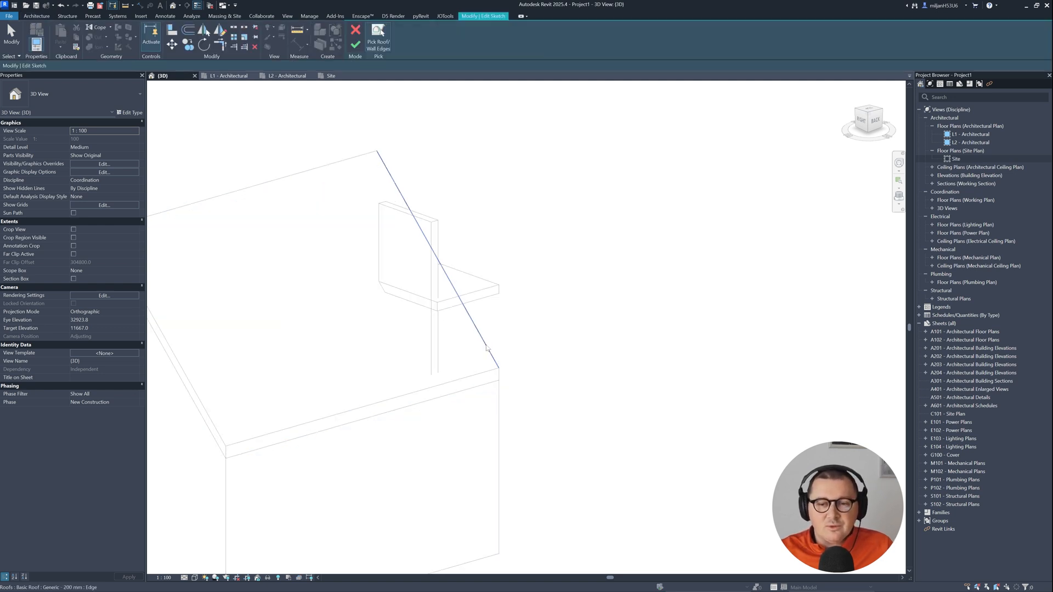
left_click(423, 253)
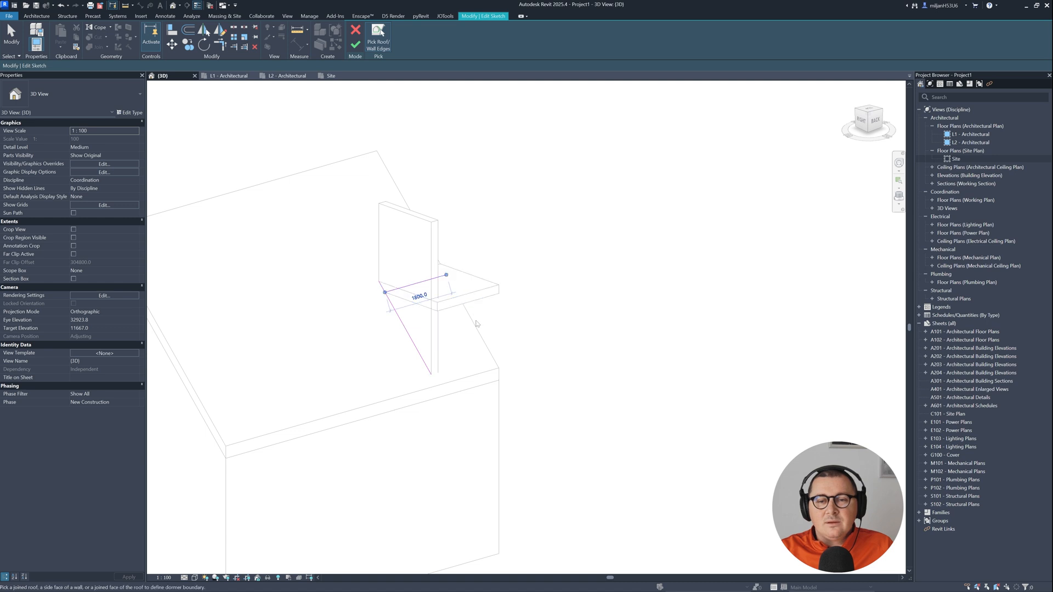
left_click(441, 274)
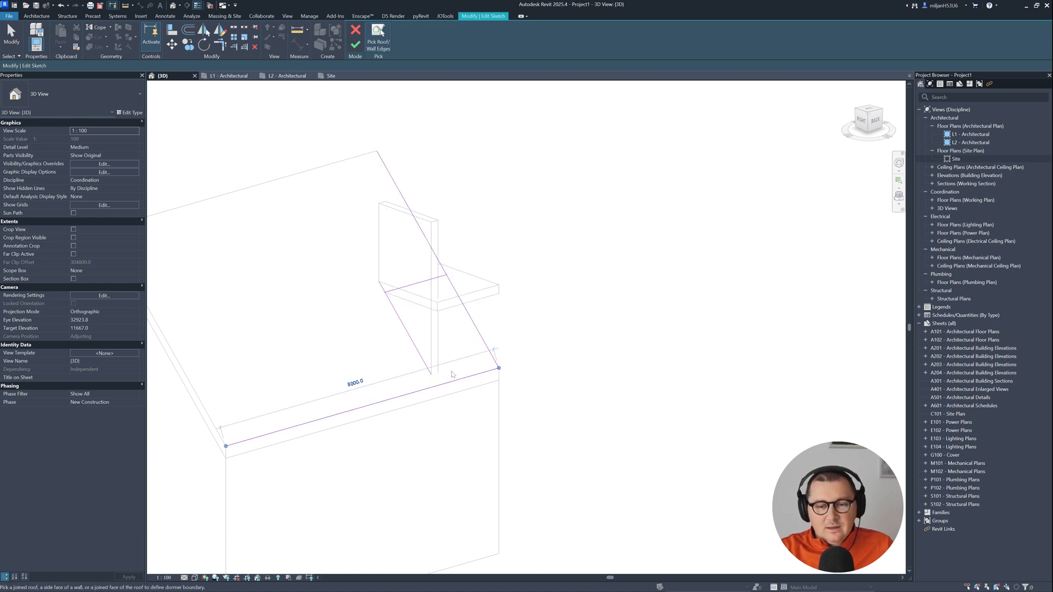
- Trim the picked boundary lines into a closed loop at the corner and finish the dormer opening
key("t")
key("r")
left_click(477, 341)
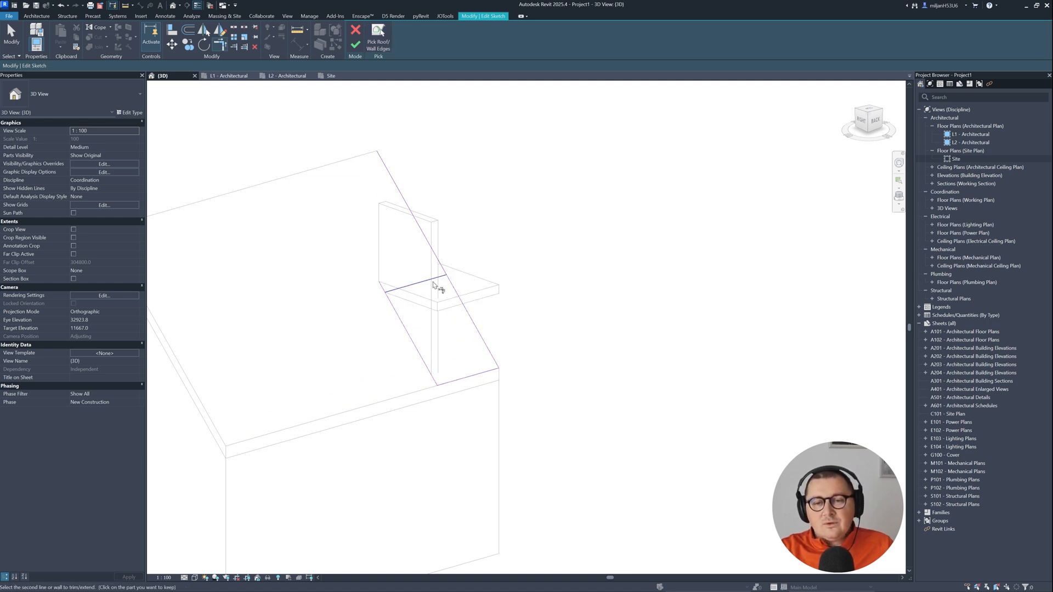
left_click(432, 281)
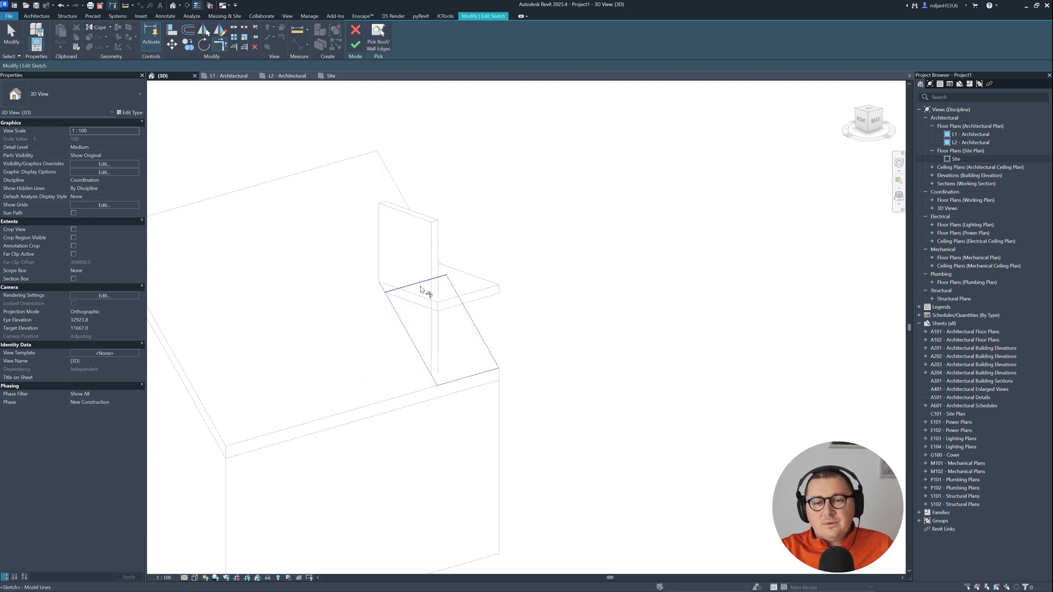
left_click(357, 49)
- Turn on the 3D view's section box and cut into the building to expose the dormer from inside
middle_click_drag(638, 441, 522, 409, "shift")
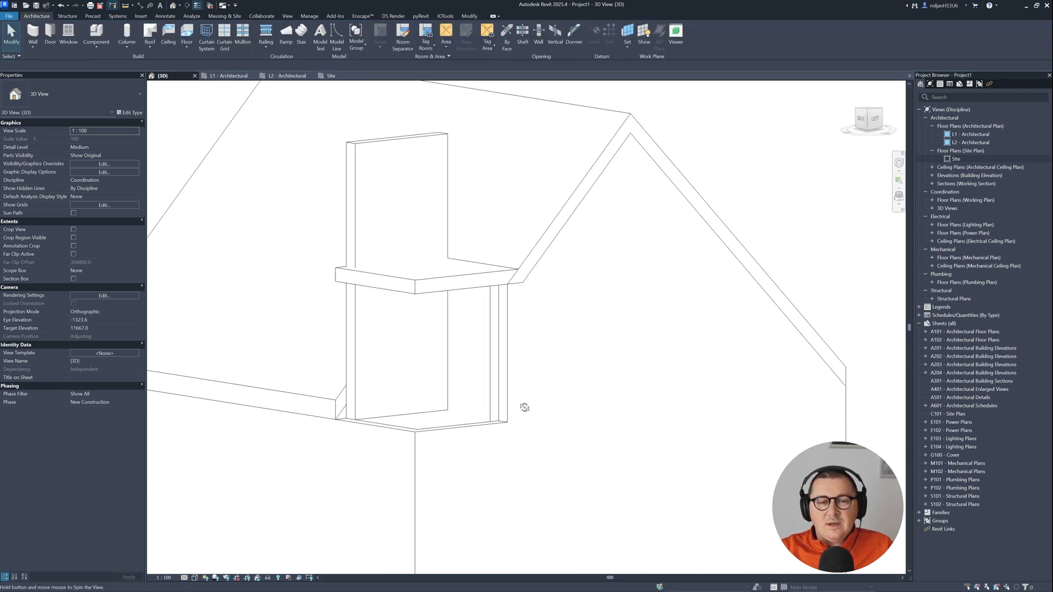
left_click(74, 279)
scroll(456, 389, "down", 5)
left_click(472, 267)
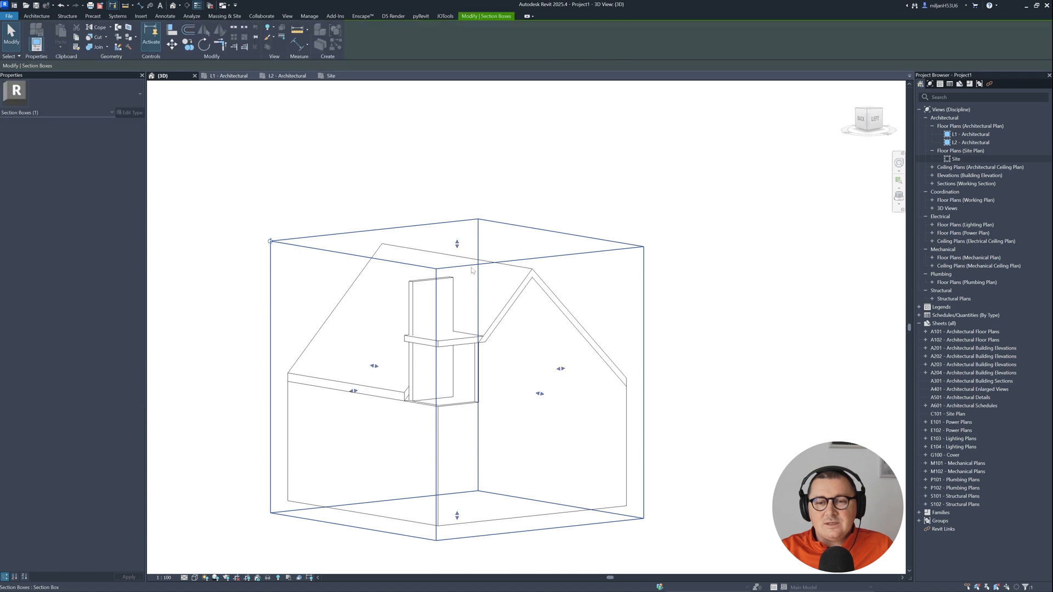
middle_click_drag(472, 269, 522, 328, "shift")
scroll(446, 360, "up", 8)
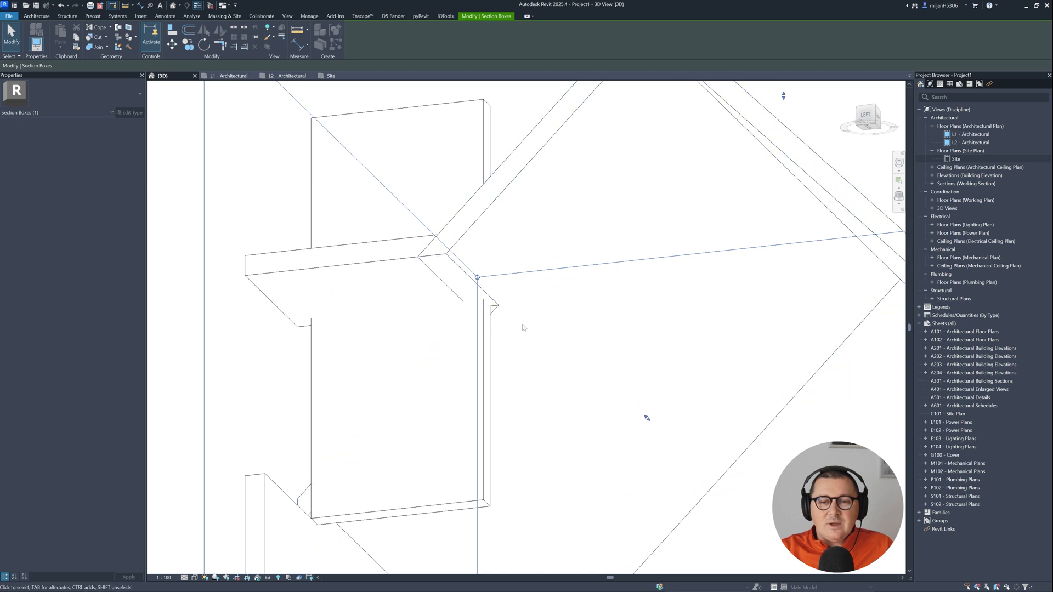
left_click(274, 112)
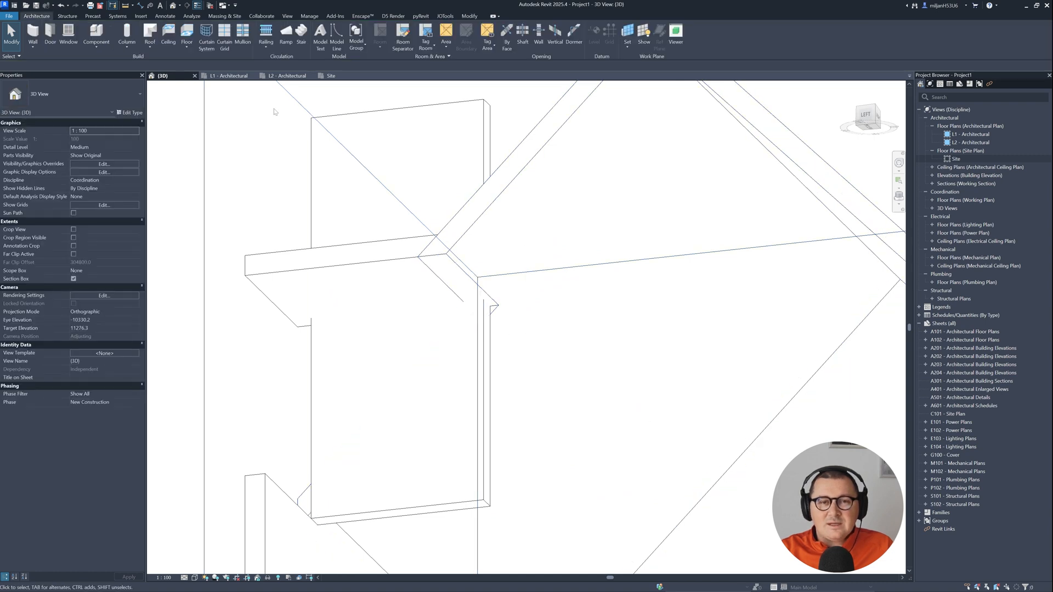
- Extend the dormer side wall to the upper edge of the opening on the main roof's underside
left_click(469, 16)
left_click(234, 48)
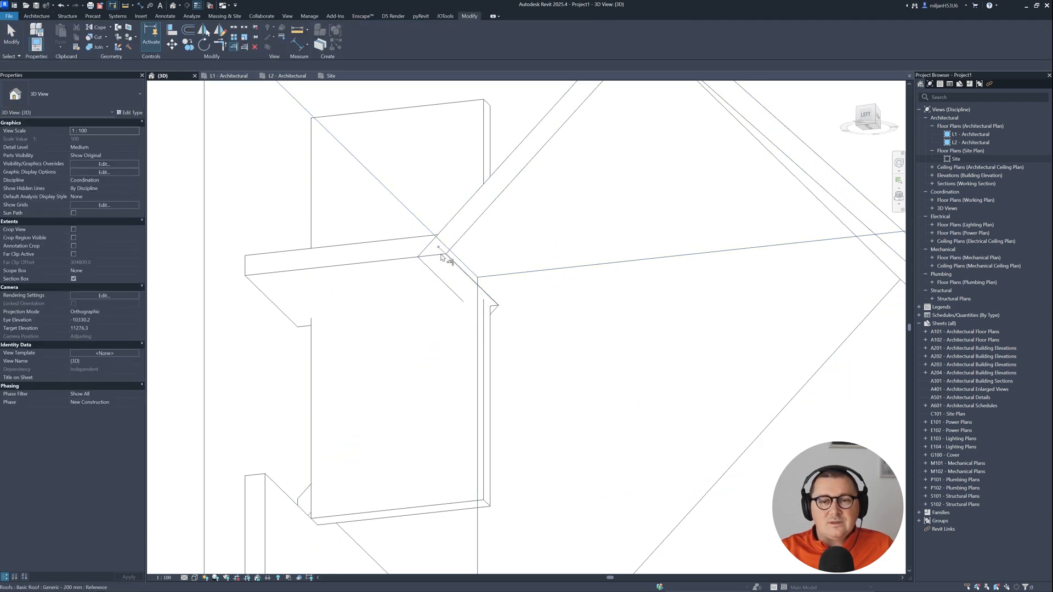
key("Tab")
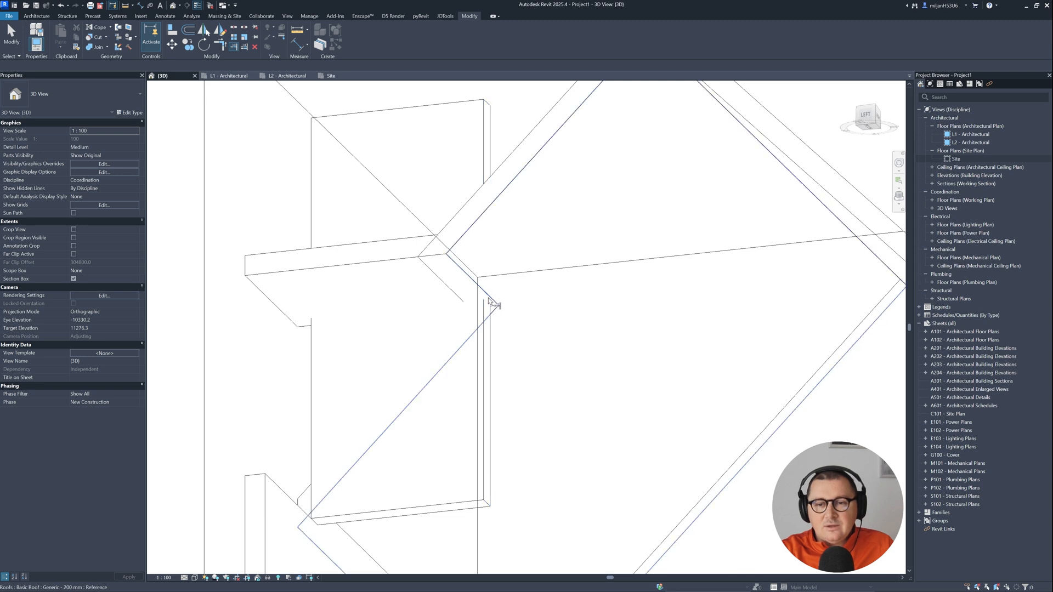
key("Tab")
key("Tab")
key("Tab")
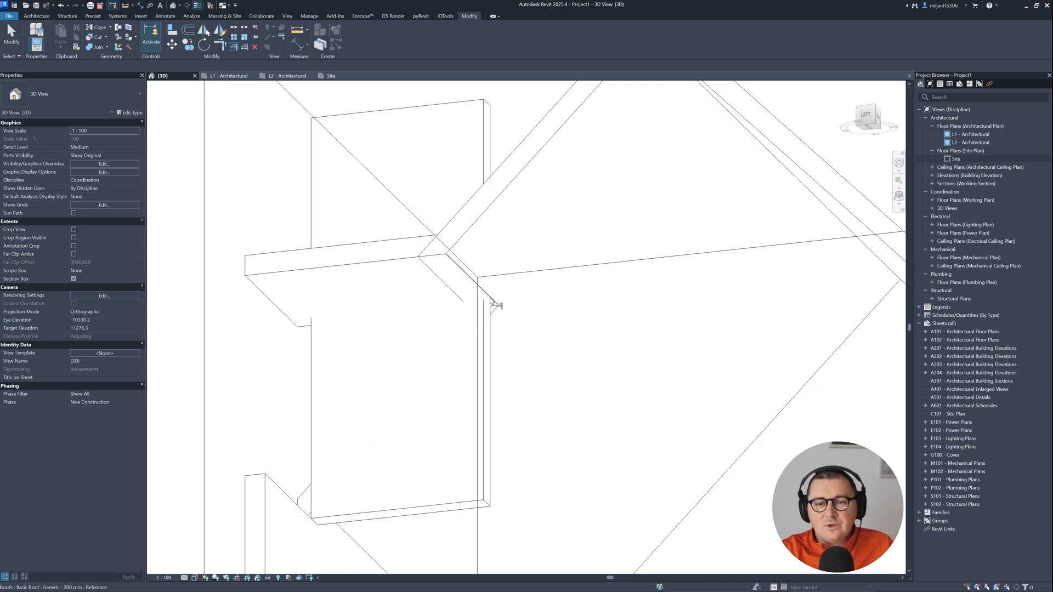
left_click(490, 298)
left_click(486, 322)
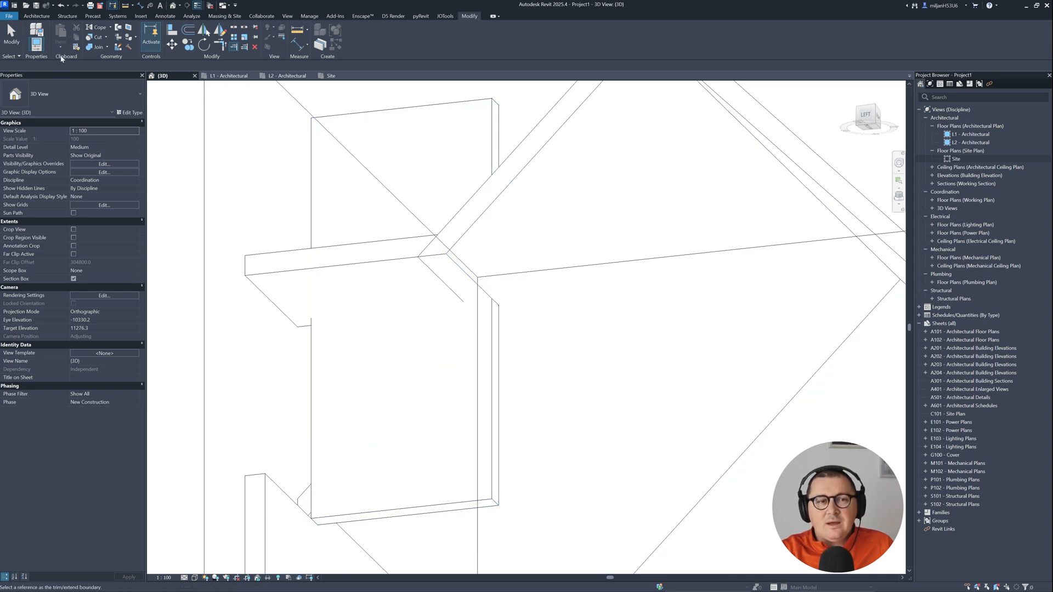
- Join the geometry of the main roof and the flat dormer roof
left_click(11, 36)
left_click(98, 47)
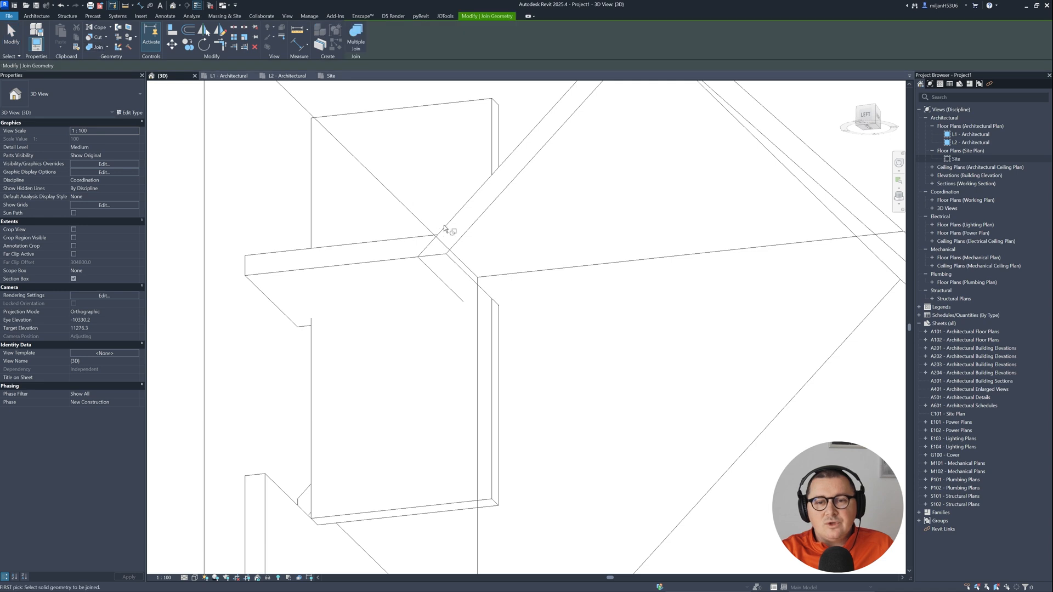
left_click(447, 234)
left_click(406, 262)
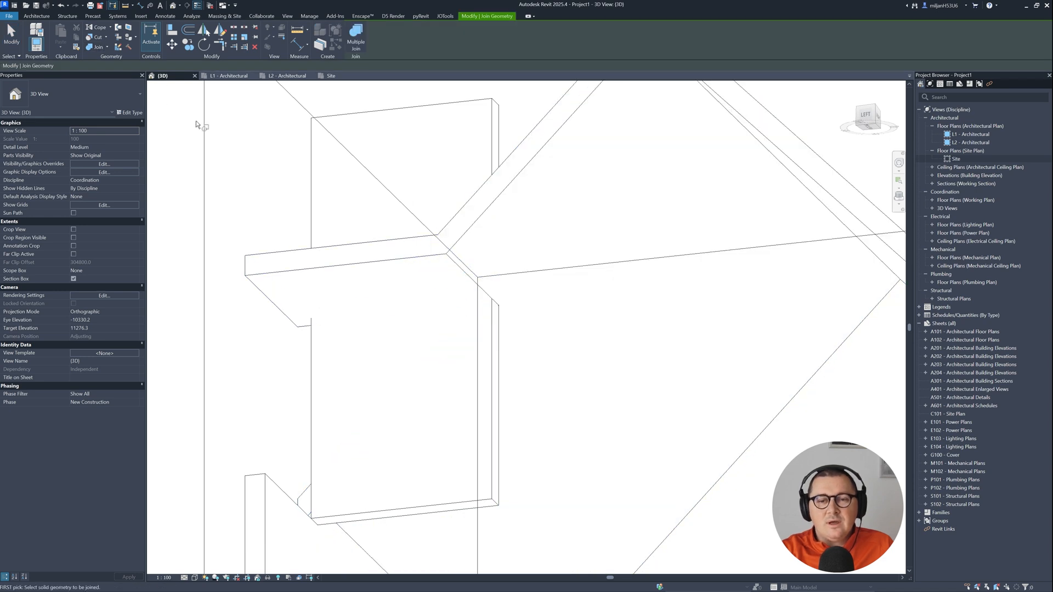
- Leave the join command and turn off the section box to show the whole building from the dormer corner
scroll(376, 233, "down", 5)
middle_click_drag(366, 273, 55, 64, "shift")
left_click(21, 36)
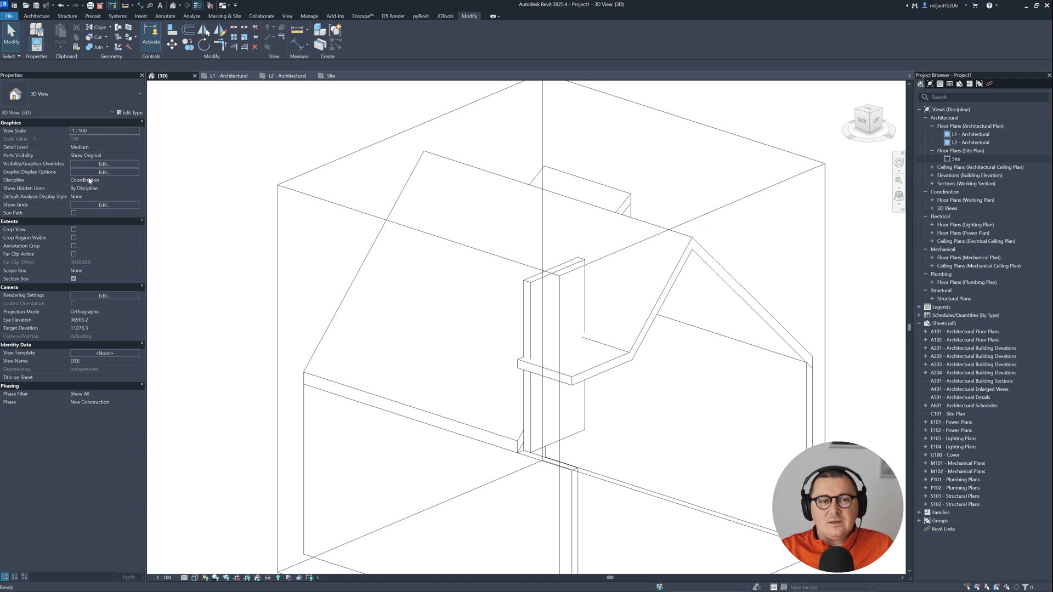
left_click(73, 278)
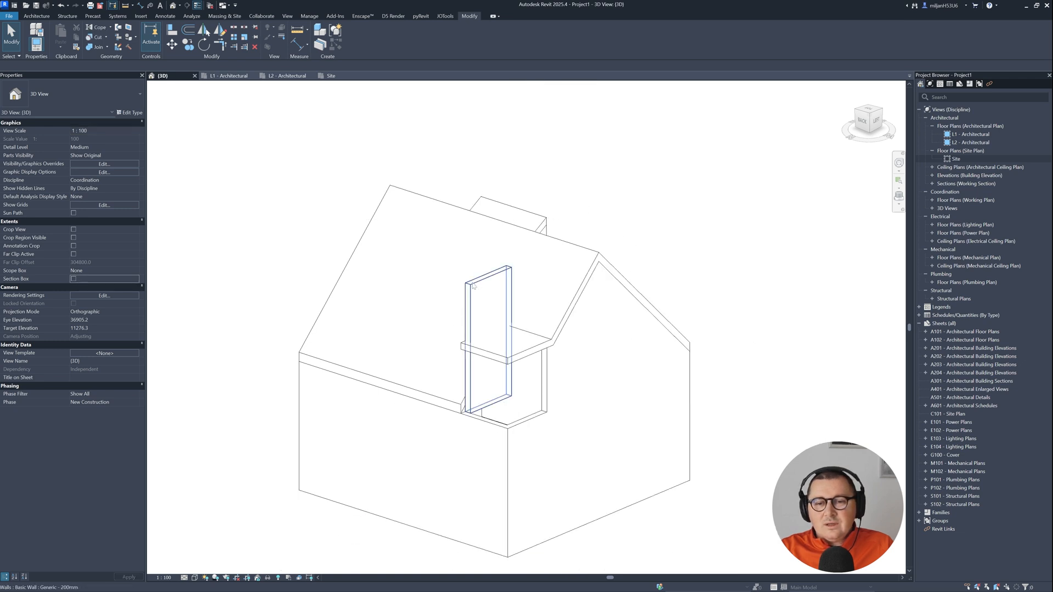
- Attach the top of the dormer side wall to the flat dormer roof and to the main roof
left_click(474, 286)
left_click(455, 34)
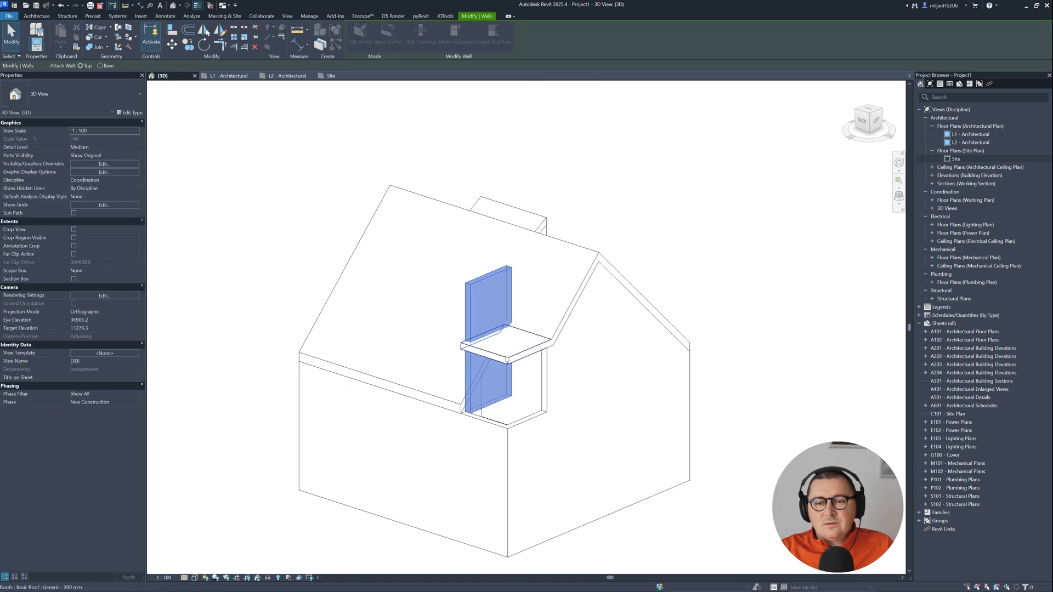
left_click(507, 359)
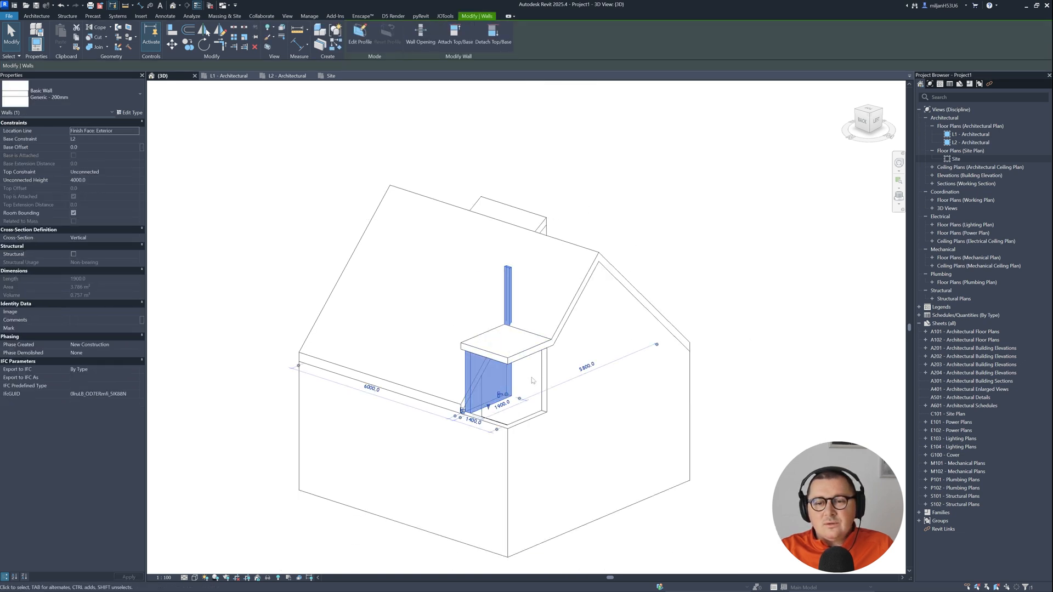
left_click(445, 37)
left_click(562, 259)
- Attach the tops of the gable wall and the eave-side exterior wall to the flat dormer roof
left_click(544, 378)
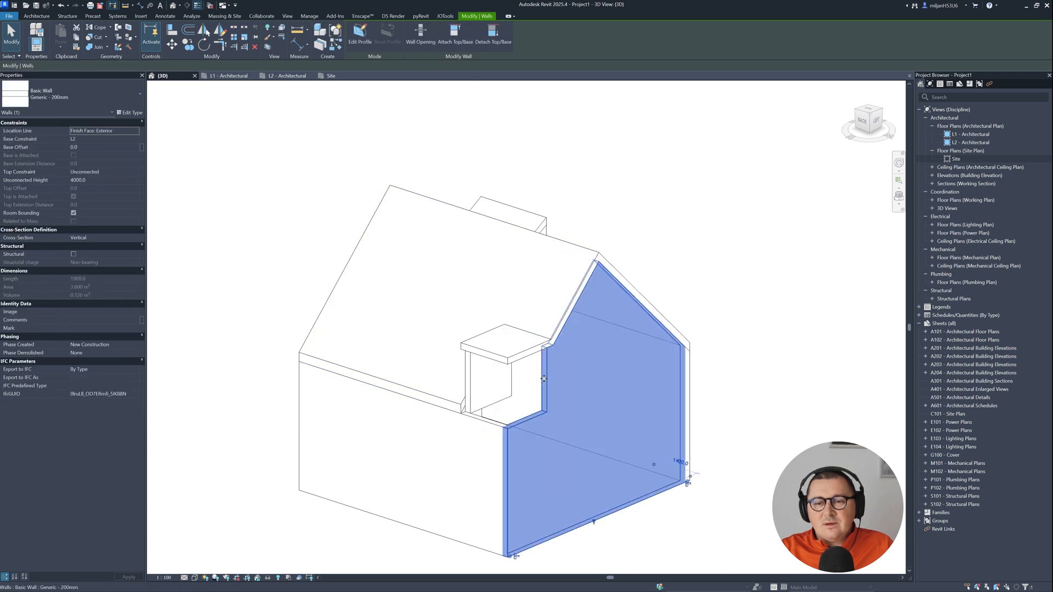
left_click(449, 40)
left_click(506, 346)
left_click(482, 431)
left_click(449, 40)
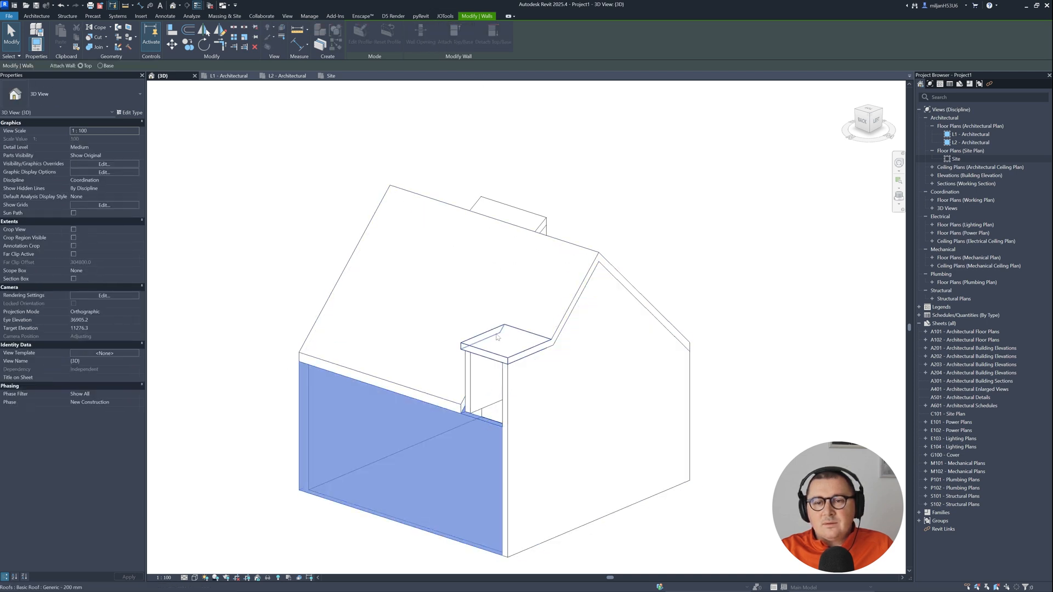
left_click(498, 337)
left_click(11, 39)
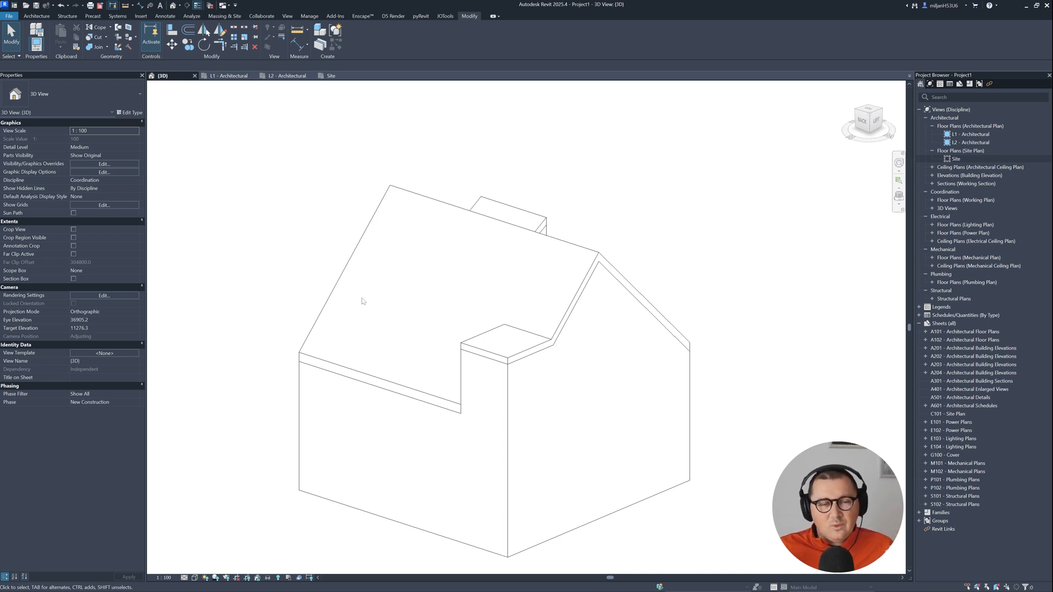
middle_click_drag(344, 326, 692, 328, "shift")
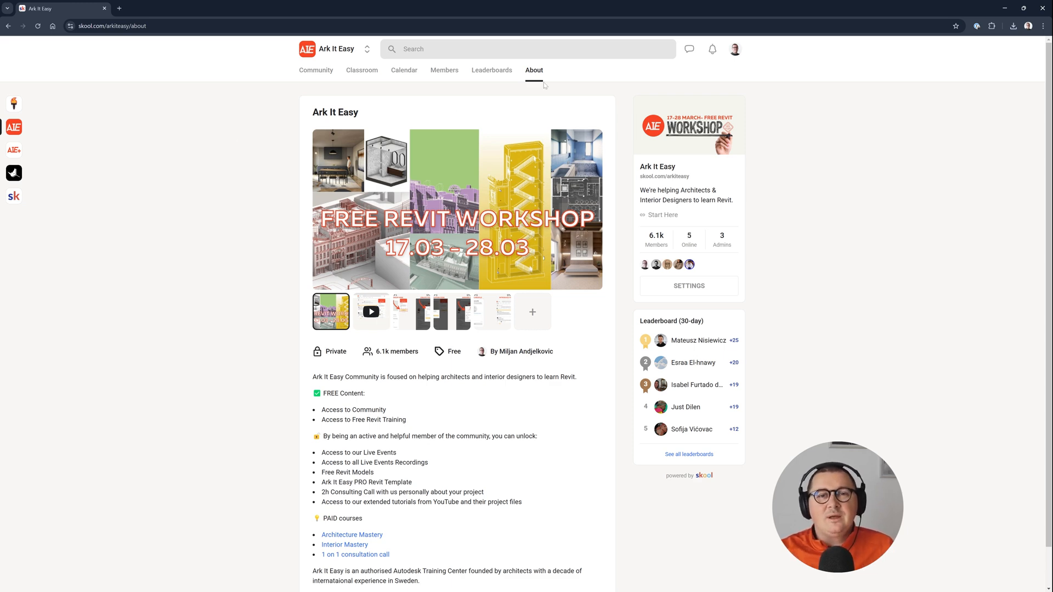
- Enlarge the free Revit workshop banner on the Ark It Easy community's About page in the browser
left_click(459, 176)
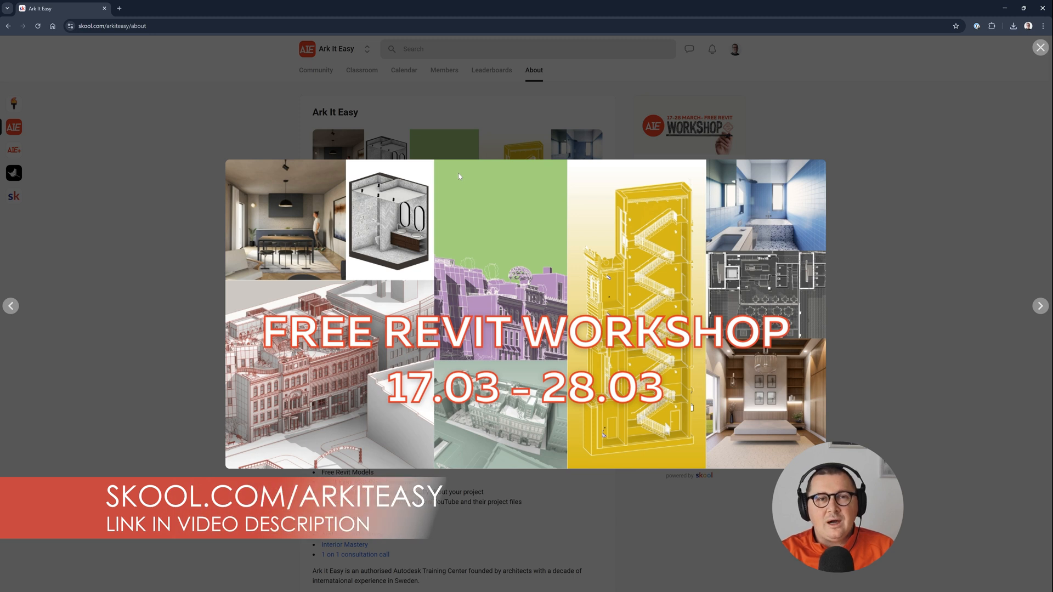